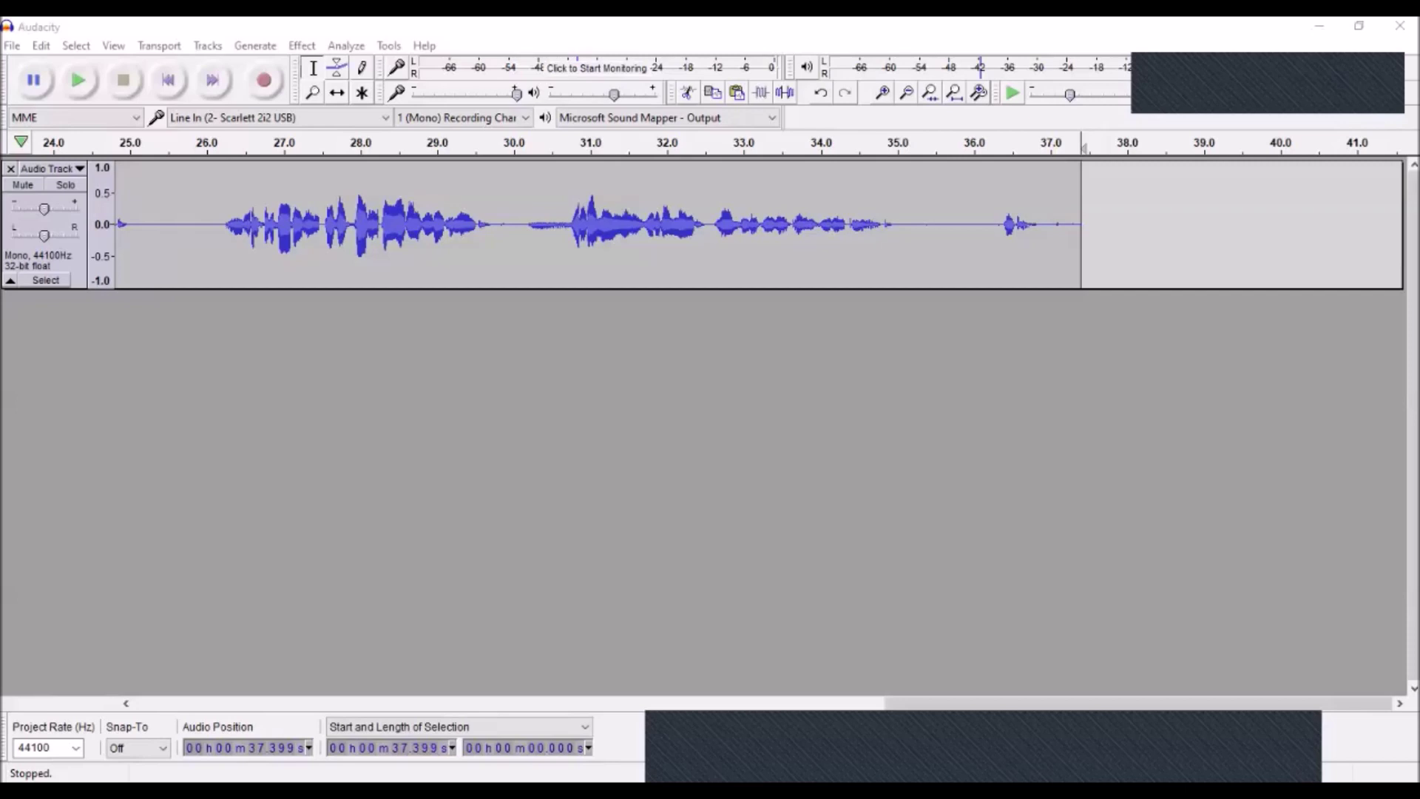
Step: Select the speech from about 25.9 to 30.7 s, browsing the Effect menu without applying anything
{"action": "left_click_drag", "start_coordinate": [197, 222], "coordinate": [569, 222]}
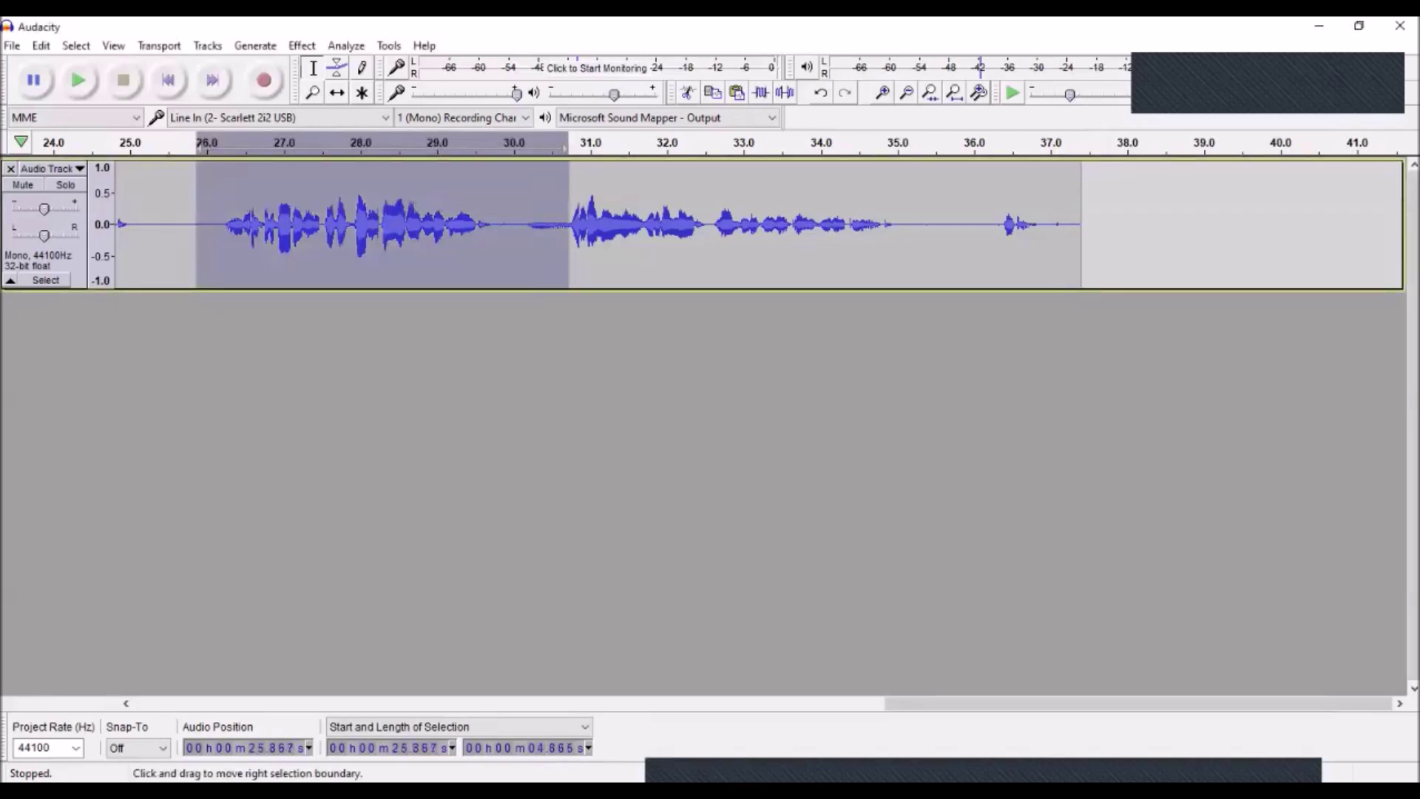
{"action": "left_click", "coordinate": [302, 45]}
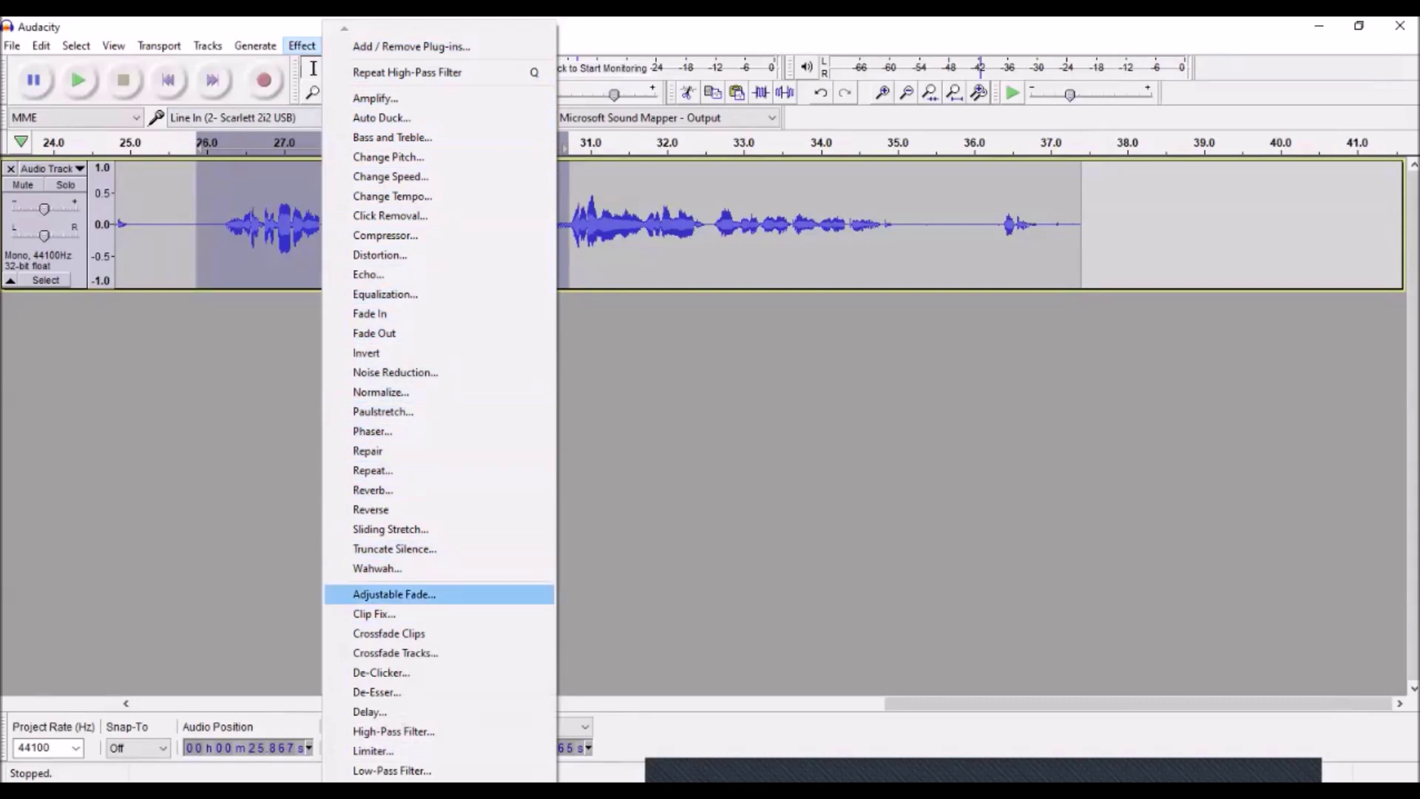
{"action": "key", "text": "Escape"}
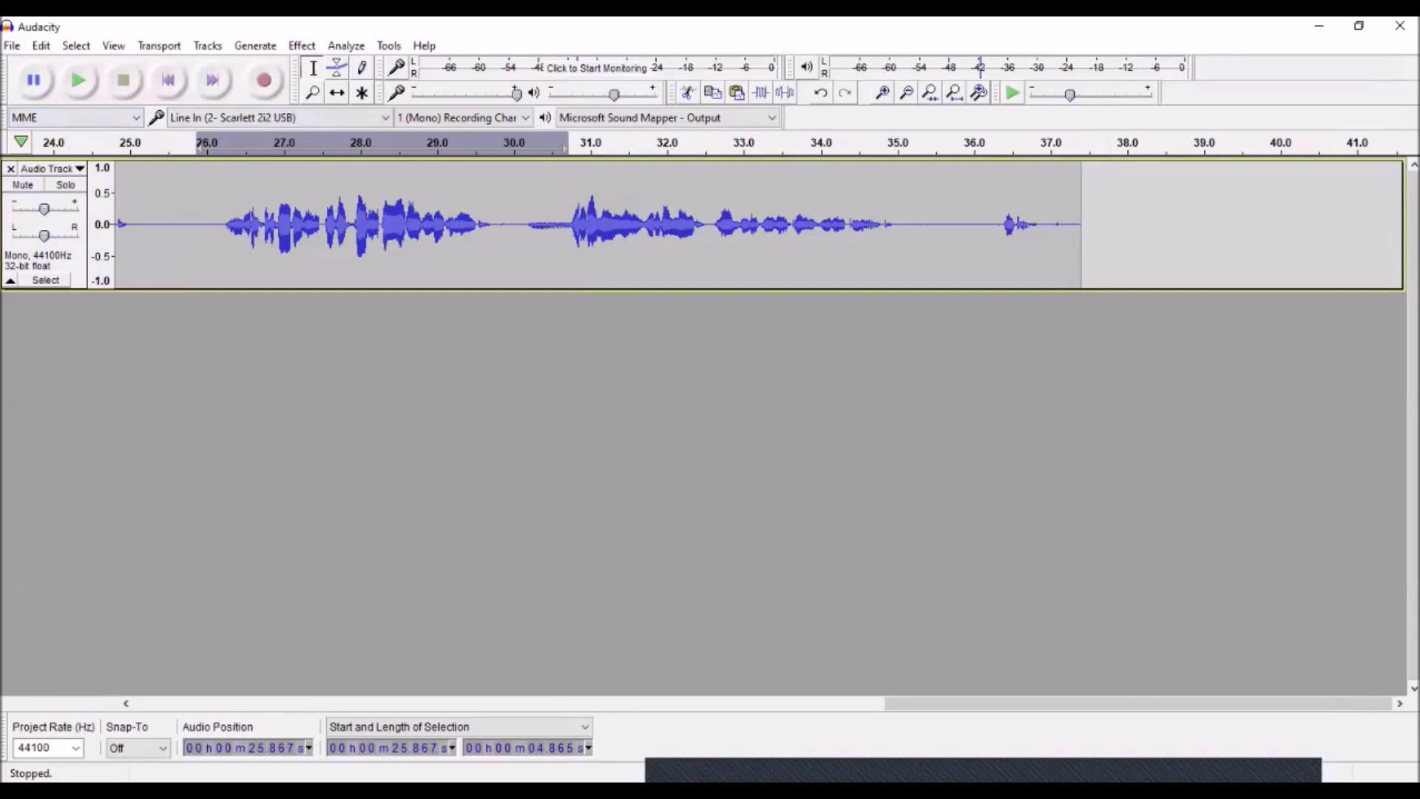
Step: Open Preferences at the Keyboard section
{"action": "left_click", "coordinate": [12, 45]}
{"action": "mouse_move", "coordinate": [41, 45]}
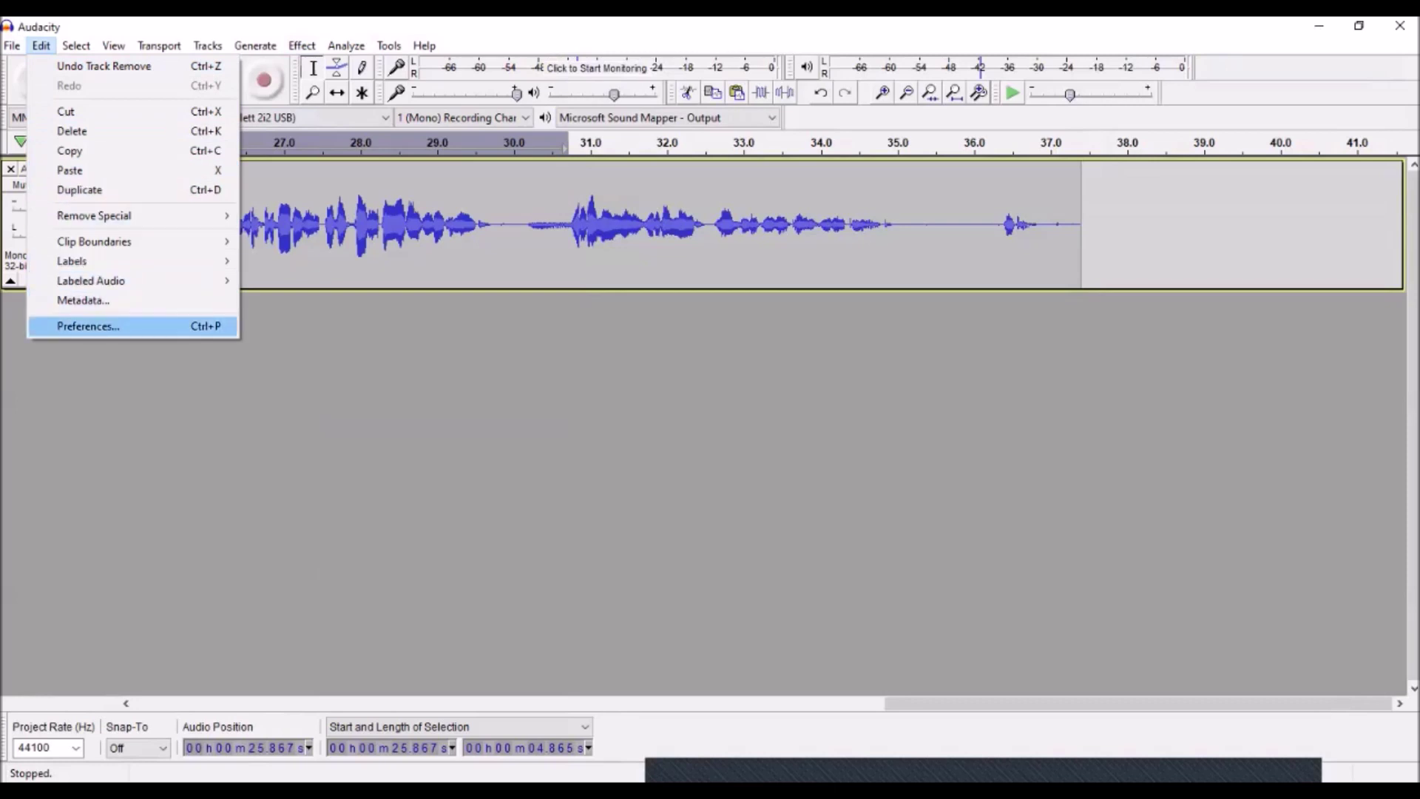
{"action": "left_click", "coordinate": [88, 326]}
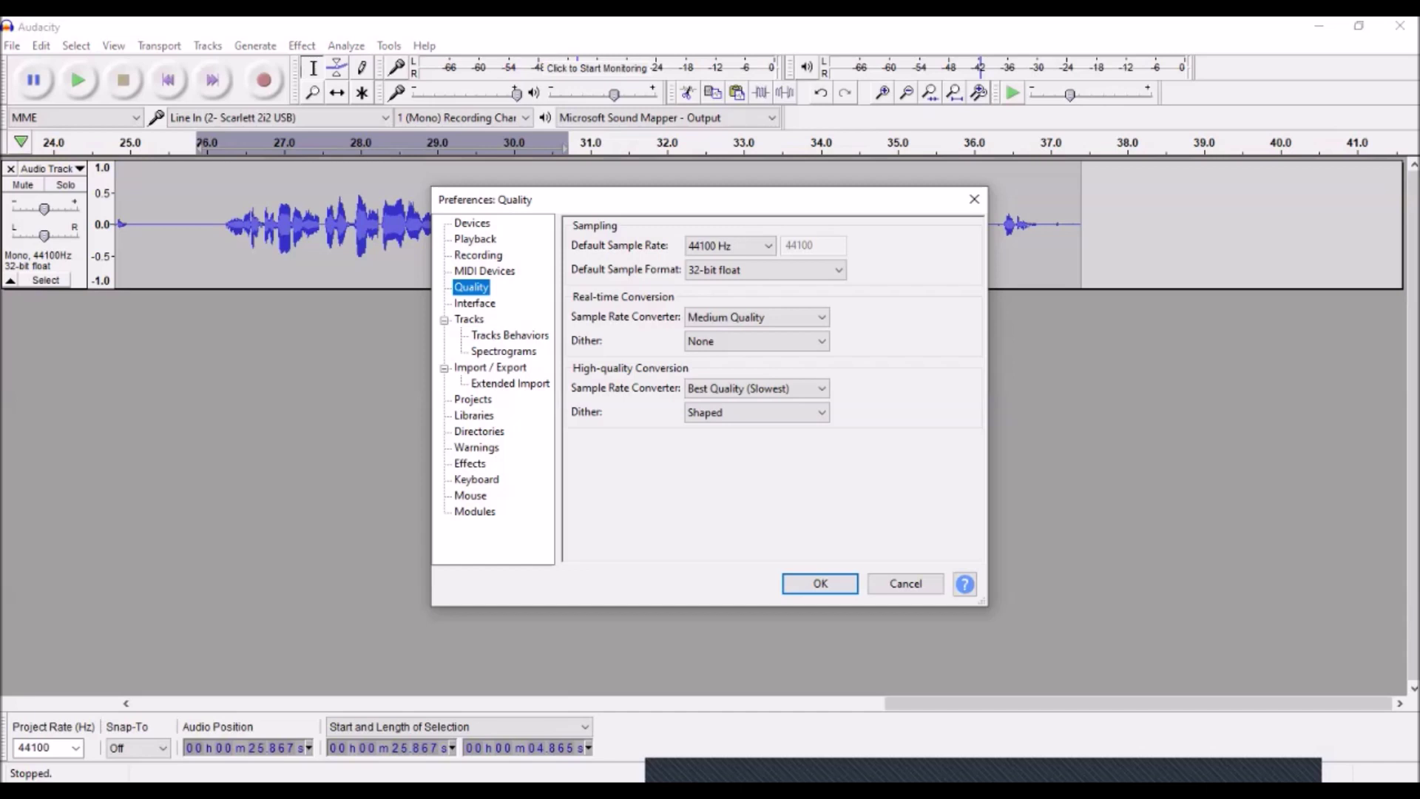
{"action": "left_click", "coordinate": [477, 480]}
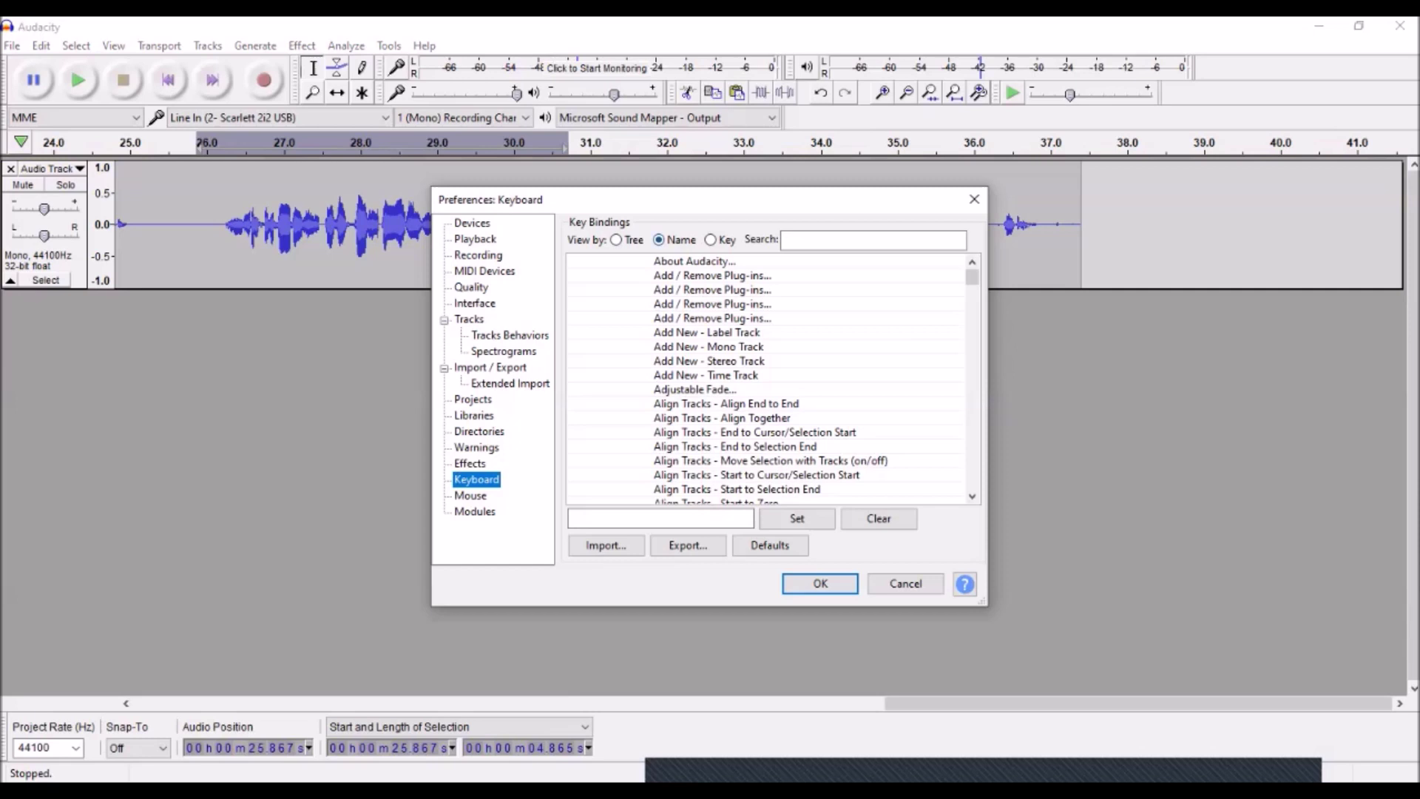
Step: Switch the key bindings view between Key, Tree and Name, and browse the list
{"action": "left_click", "coordinate": [710, 240]}
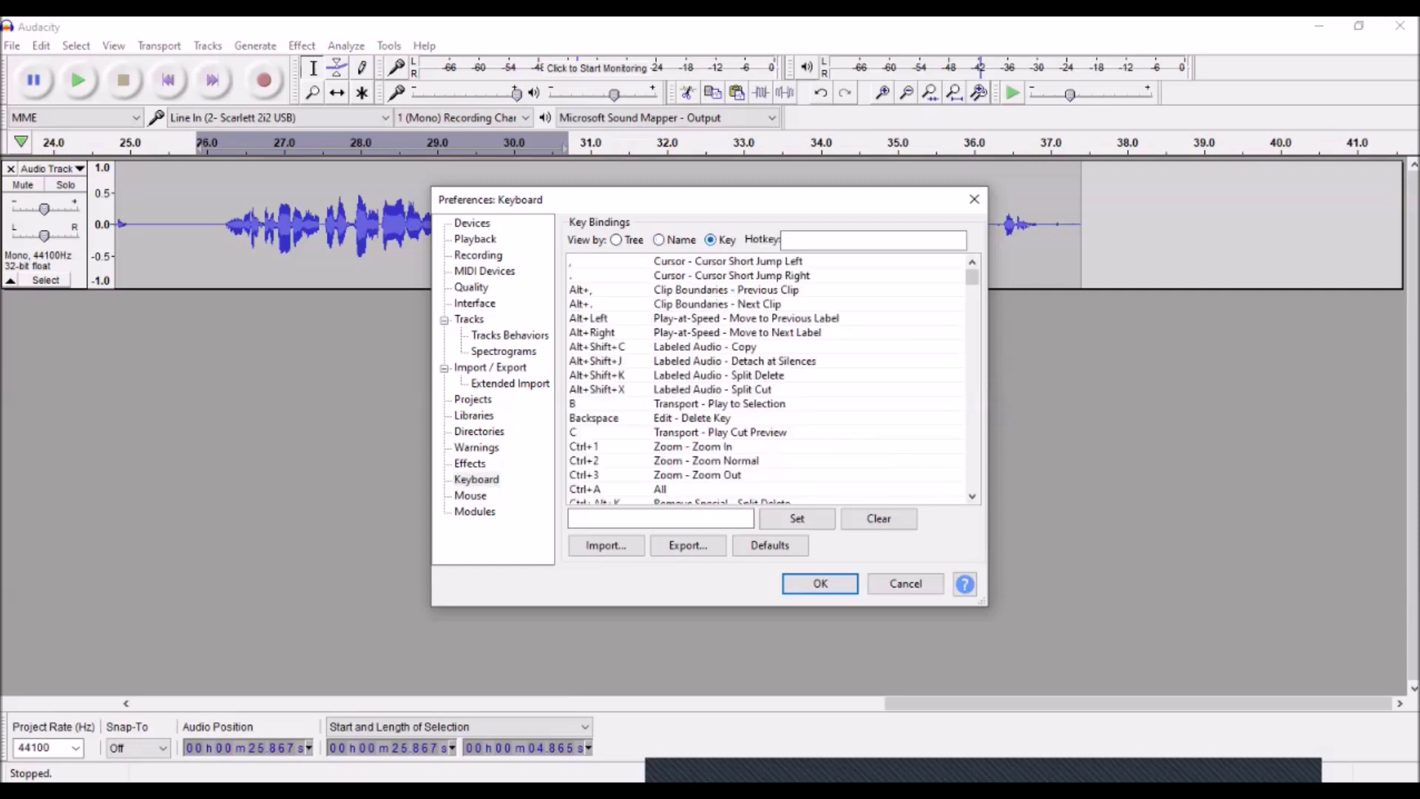
{"action": "key", "text": "Left"}
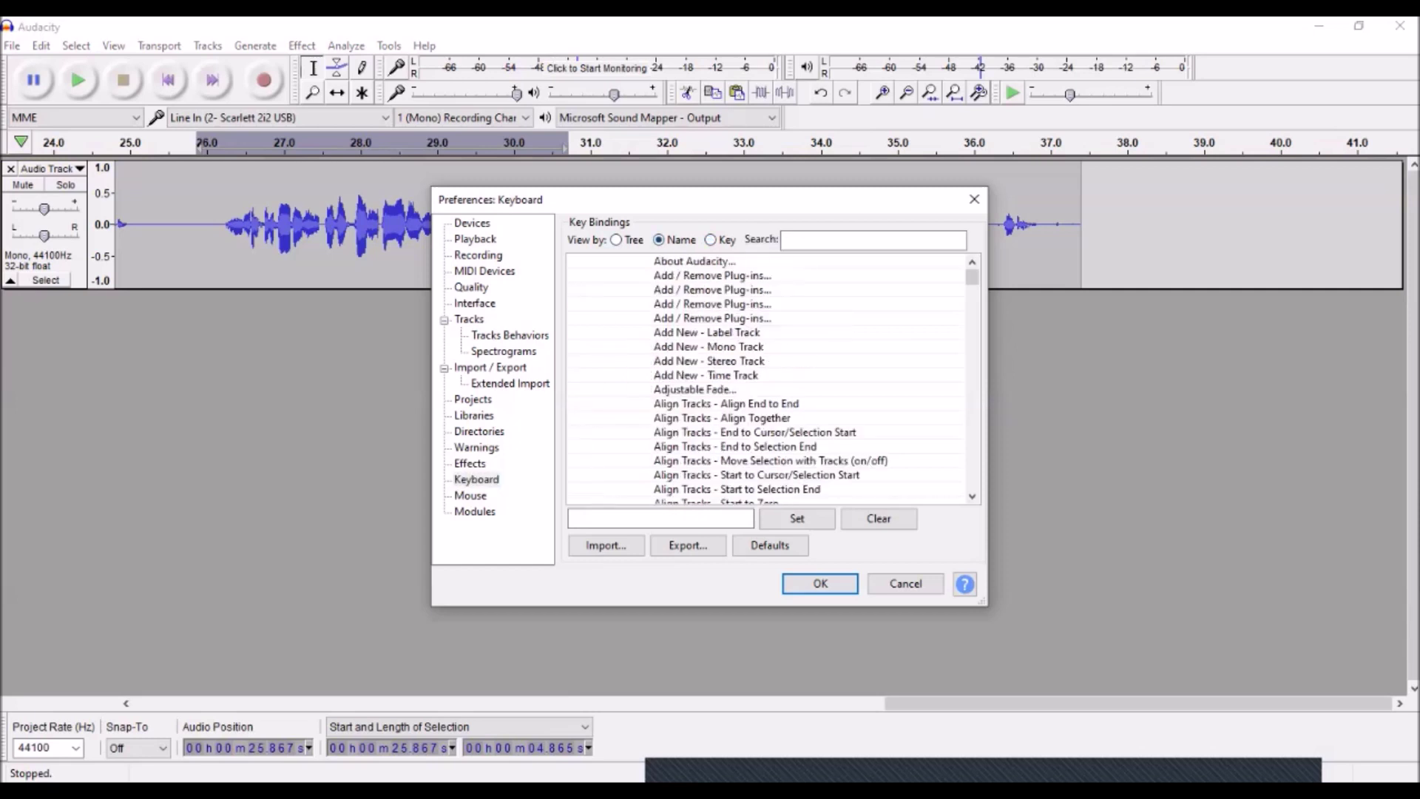
{"action": "key", "text": "Left"}
{"action": "key", "text": "Right"}
{"action": "key", "text": "Right"}
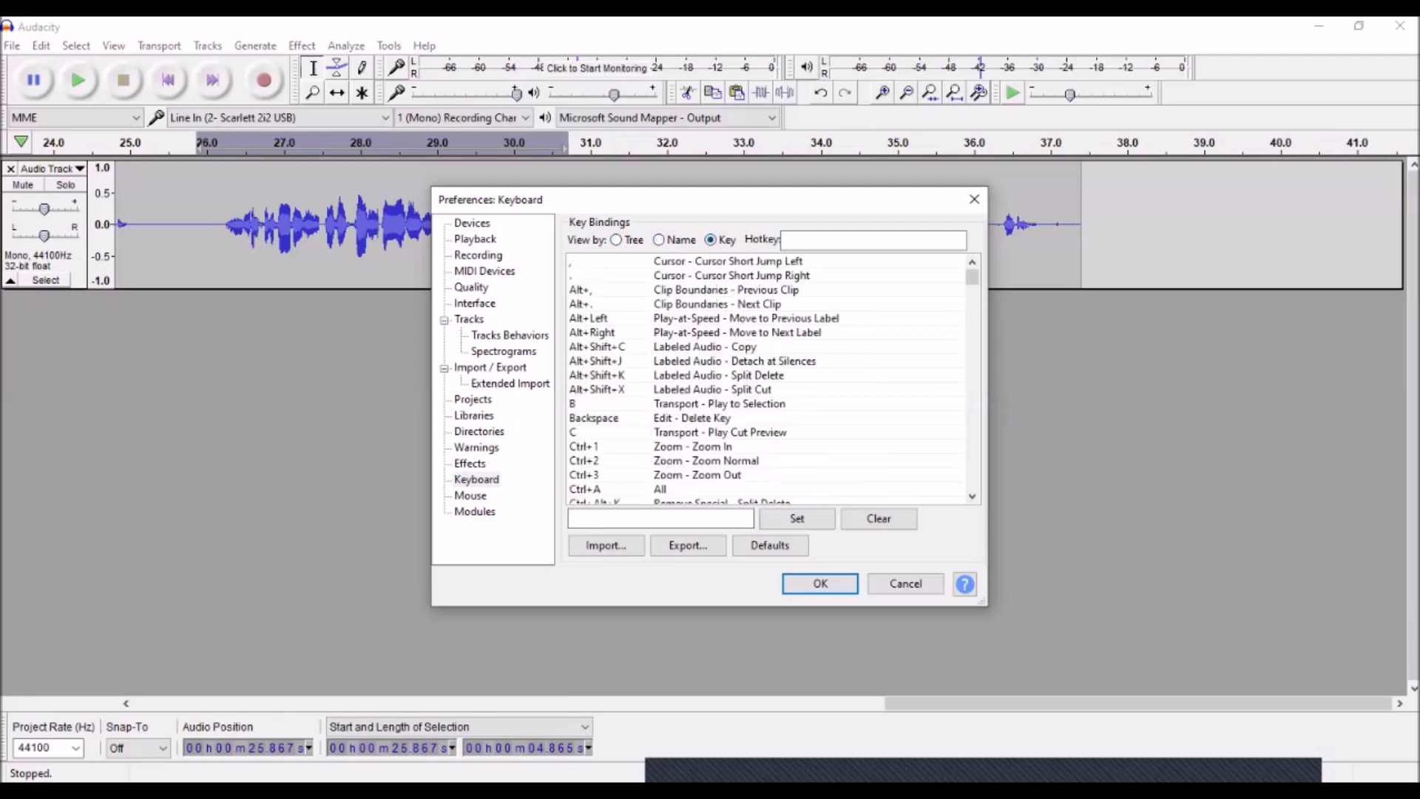
{"action": "key", "text": "Left"}
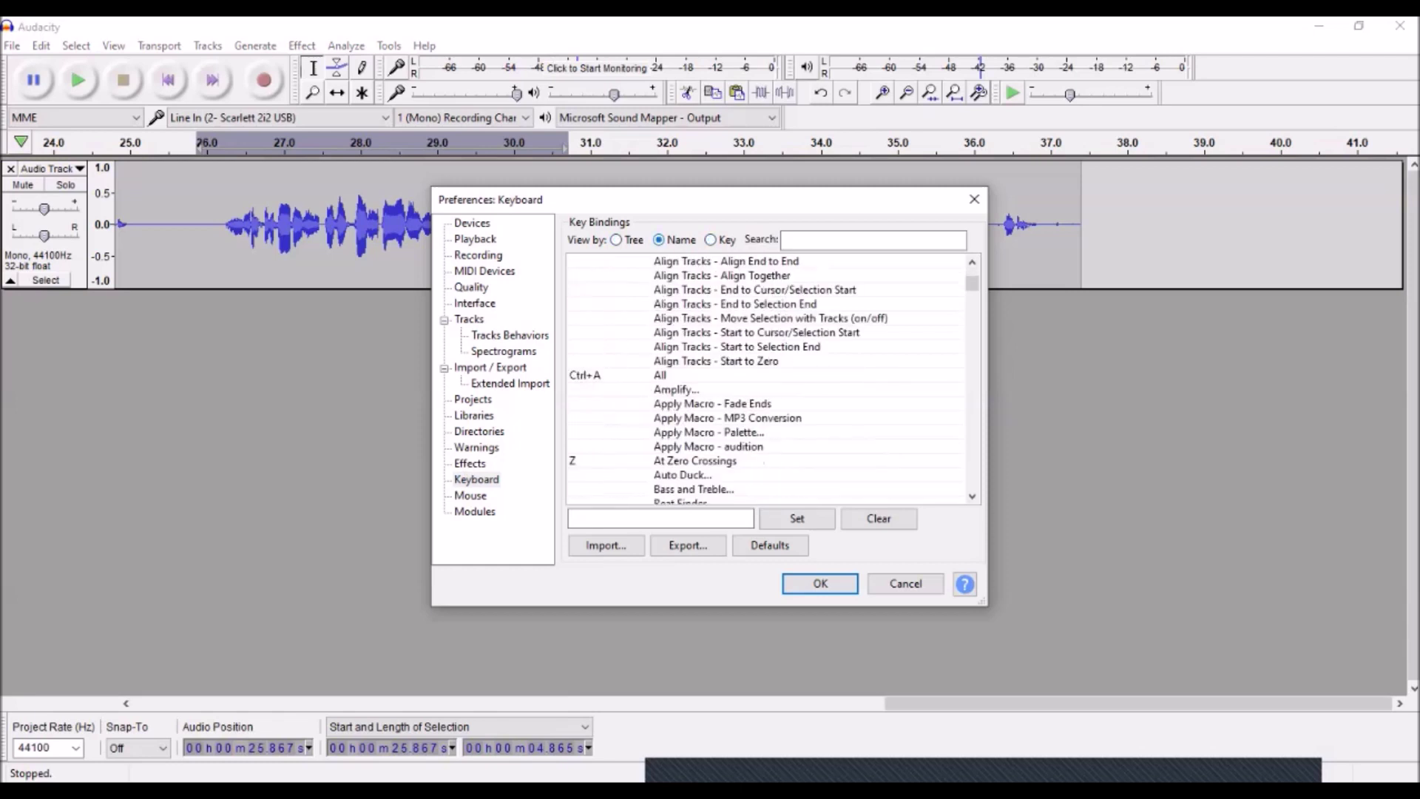
{"action": "scroll", "coordinate": [765, 377], "scroll_direction": "down", "scroll_amount": 2}
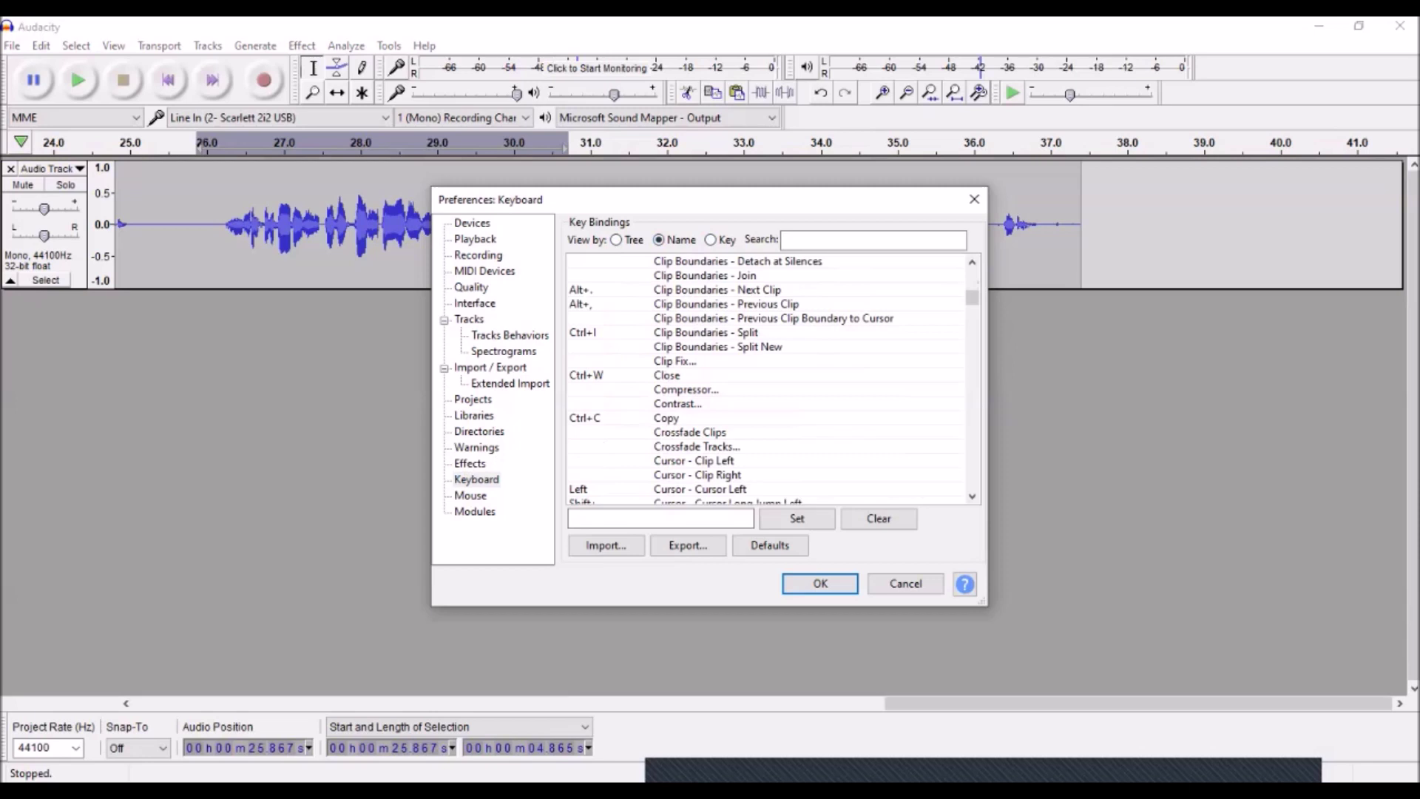
{"action": "scroll", "coordinate": [766, 377], "scroll_direction": "down", "scroll_amount": 20}
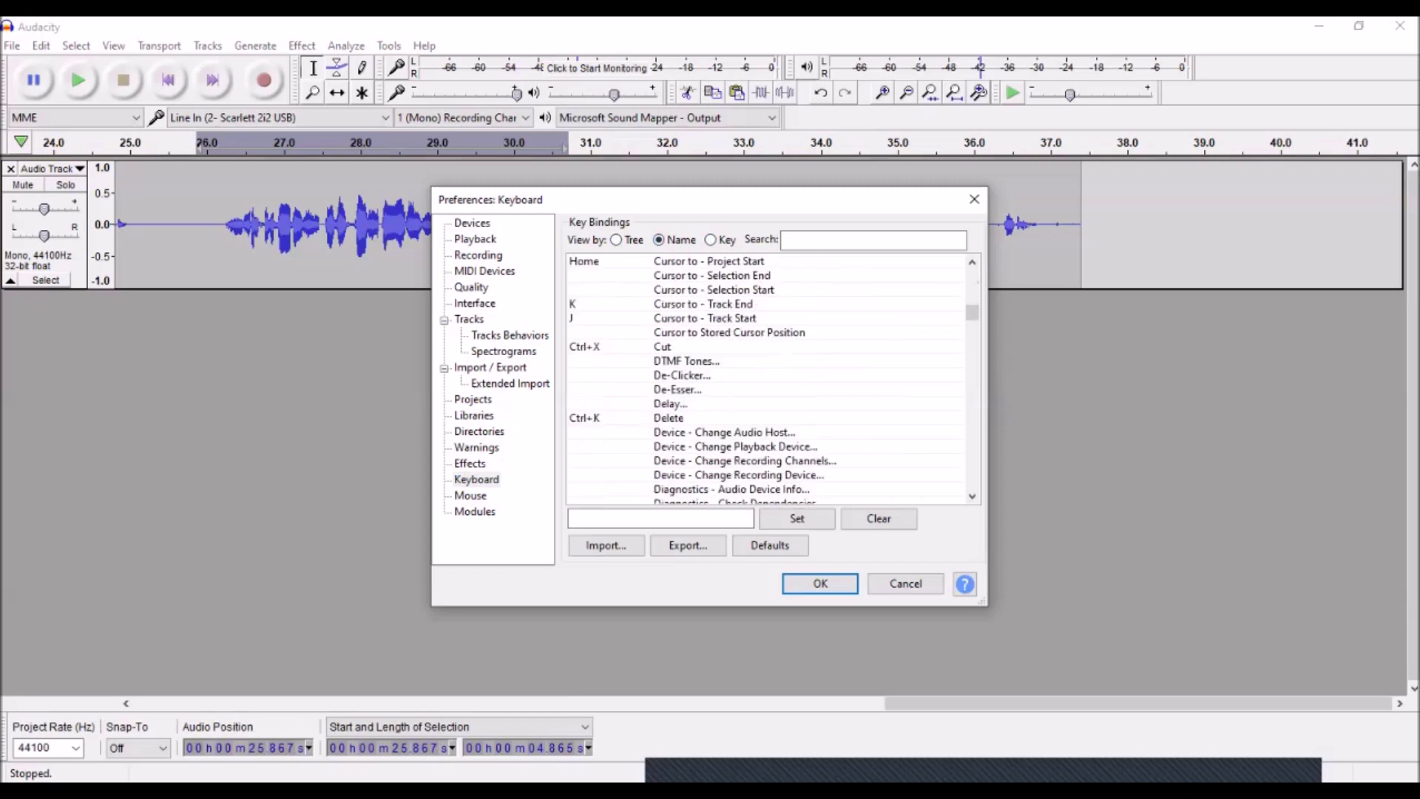
{"action": "scroll", "coordinate": [765, 377], "scroll_direction": "down", "scroll_amount": 10}
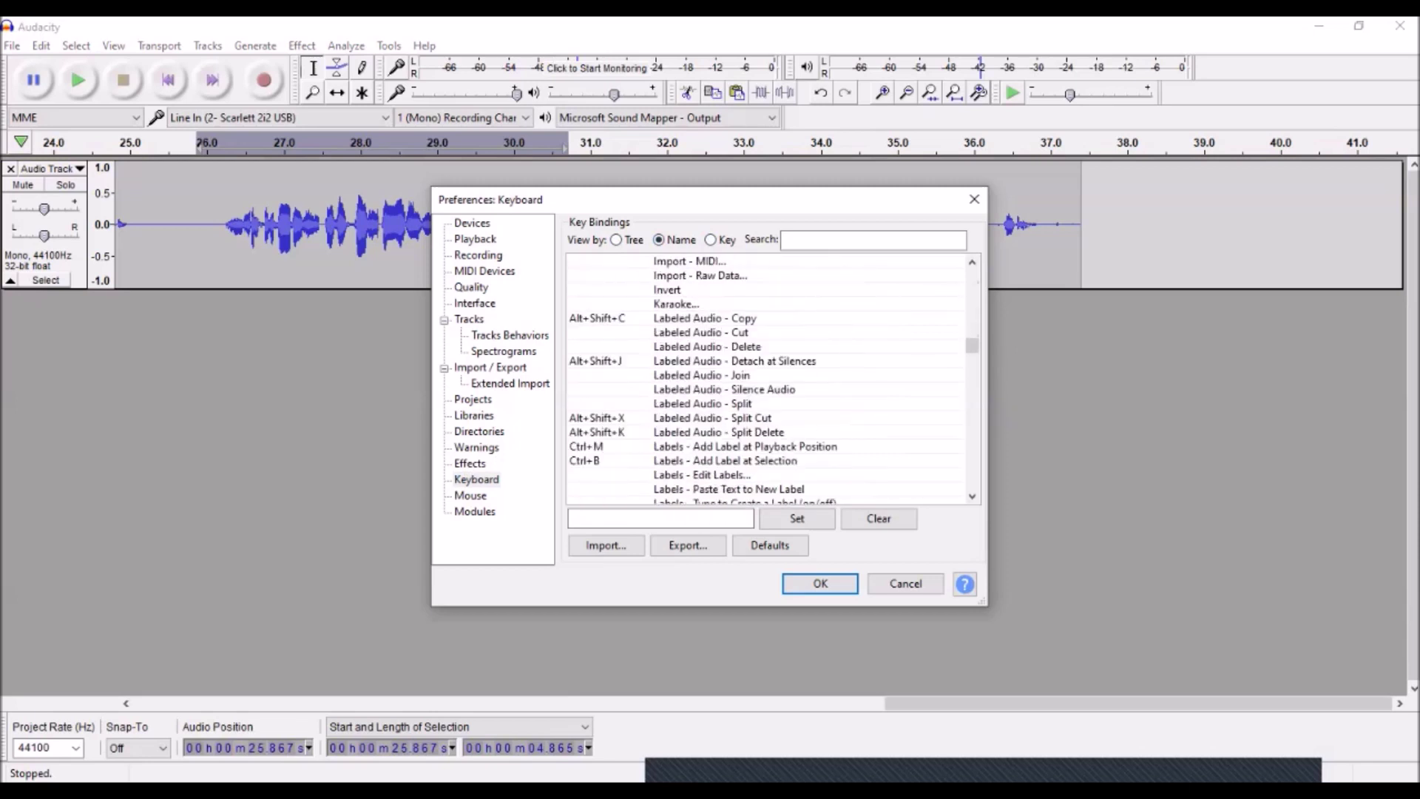
{"action": "scroll", "coordinate": [765, 377], "scroll_direction": "down", "scroll_amount": 20}
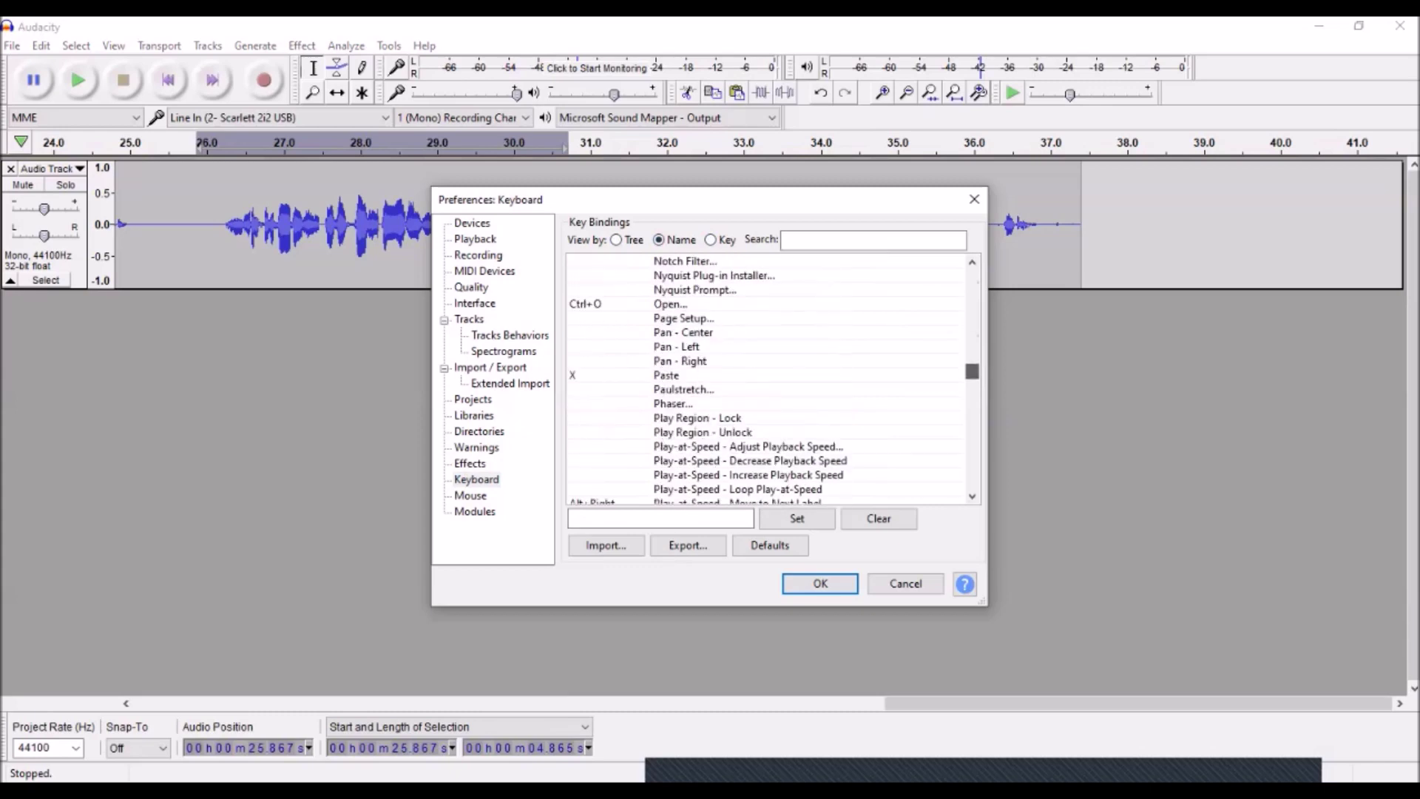
{"action": "scroll", "coordinate": [766, 377], "scroll_direction": "down", "scroll_amount": 3}
Step: Sort the bindings by key and scroll through them, then list them alphabetically by name
{"action": "left_click", "coordinate": [710, 239]}
{"action": "scroll", "coordinate": [765, 377], "scroll_direction": "up", "scroll_amount": 5}
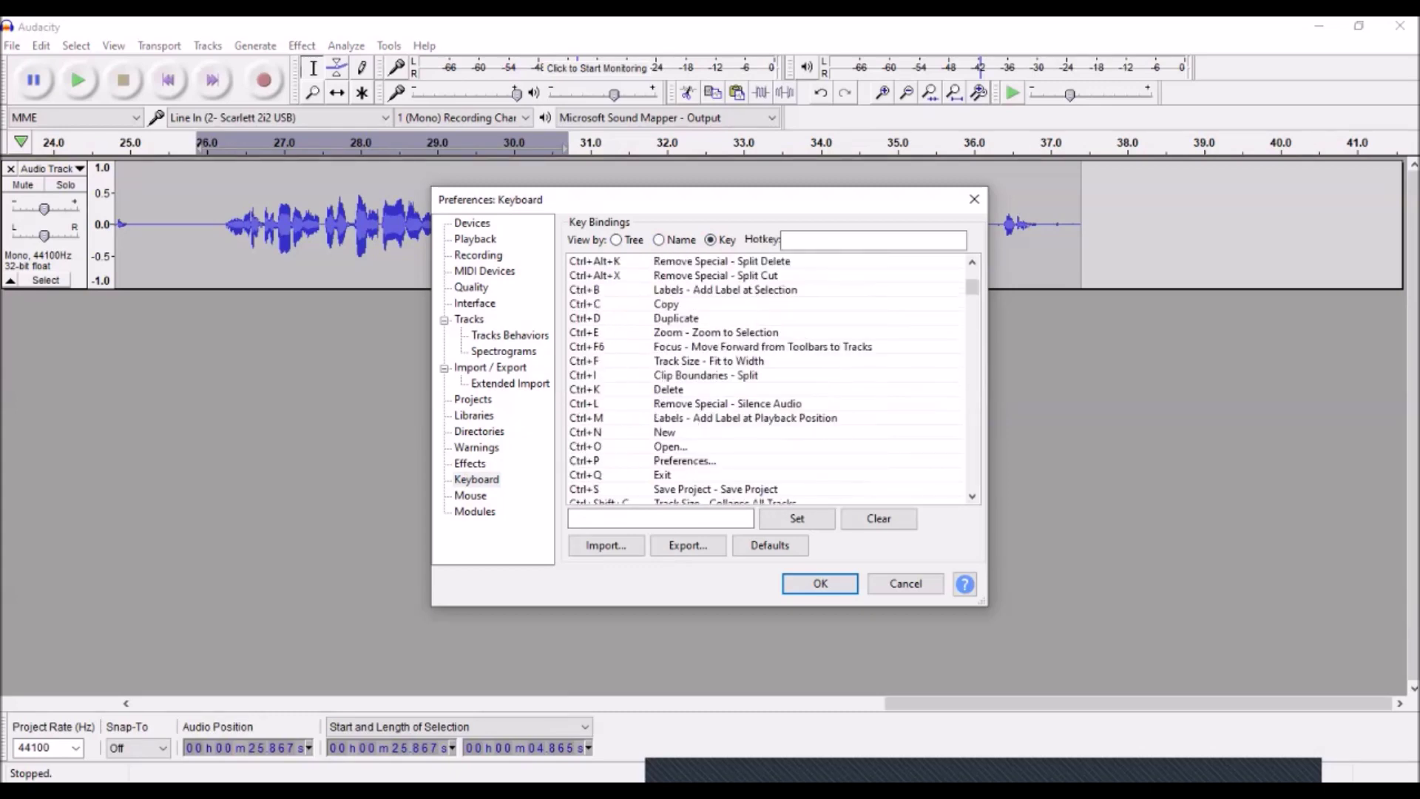
{"action": "scroll", "coordinate": [766, 377], "scroll_direction": "up", "scroll_amount": 3}
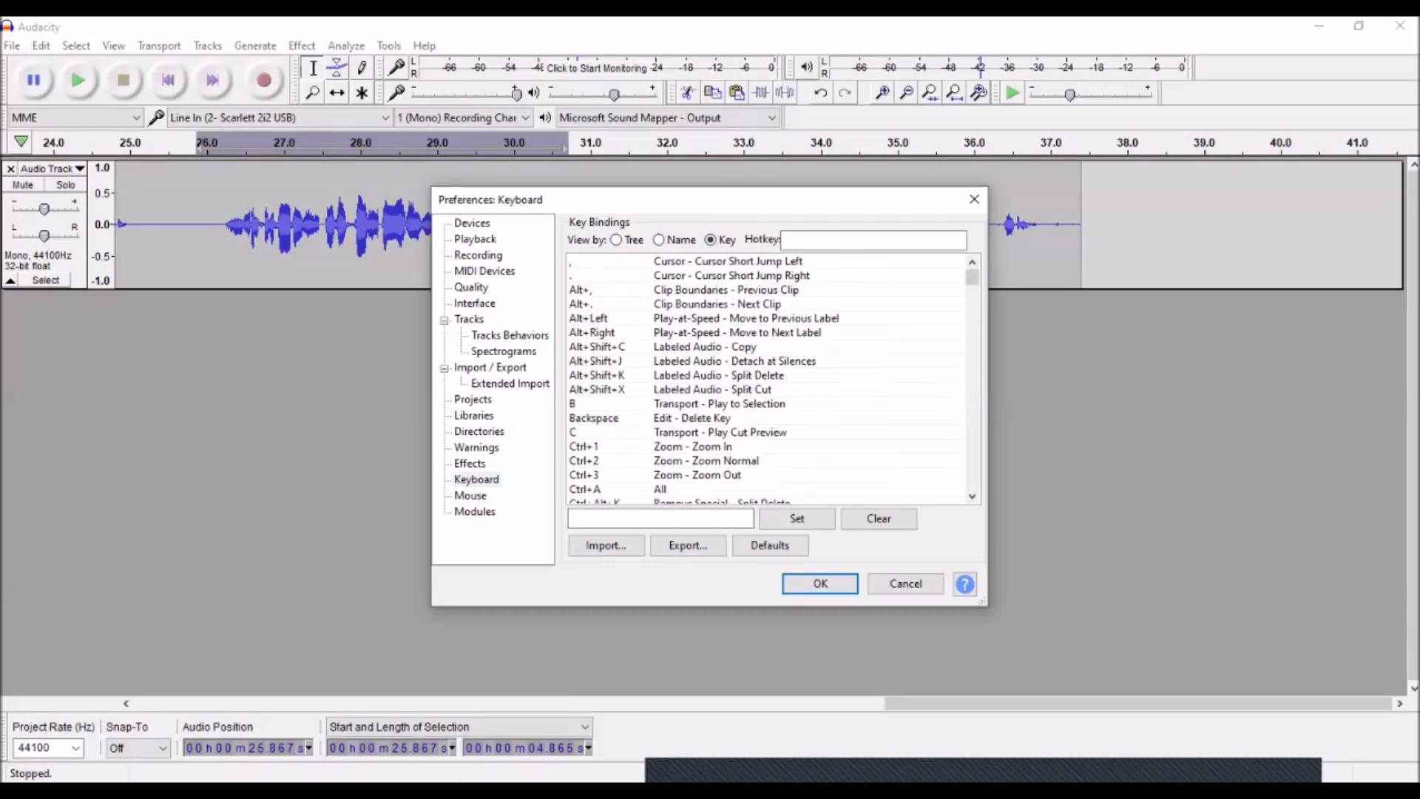
{"action": "scroll", "coordinate": [765, 377], "scroll_direction": "down", "scroll_amount": 20}
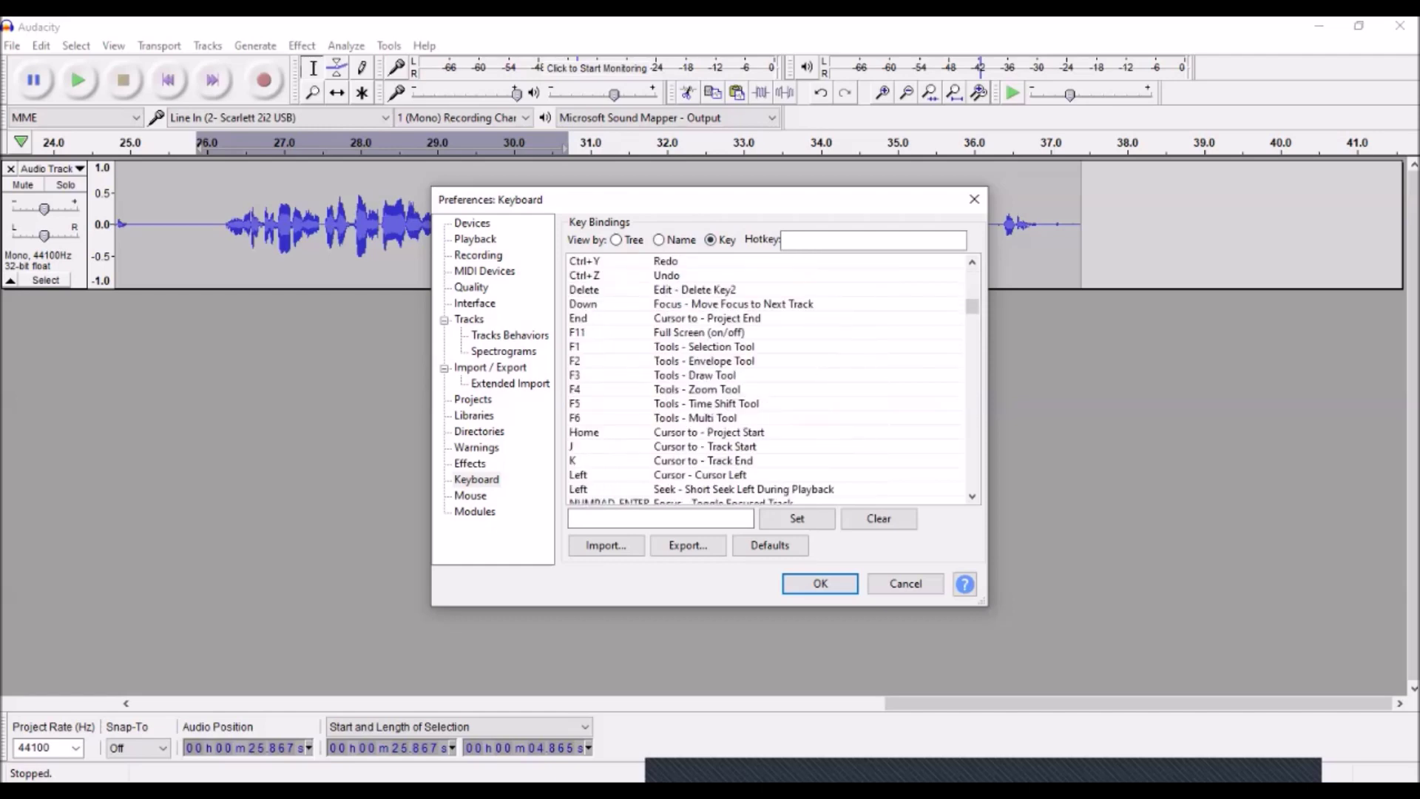
{"action": "scroll", "coordinate": [765, 377], "scroll_direction": "up", "scroll_amount": 5}
{"action": "scroll", "coordinate": [765, 377], "scroll_direction": "down", "scroll_amount": 15}
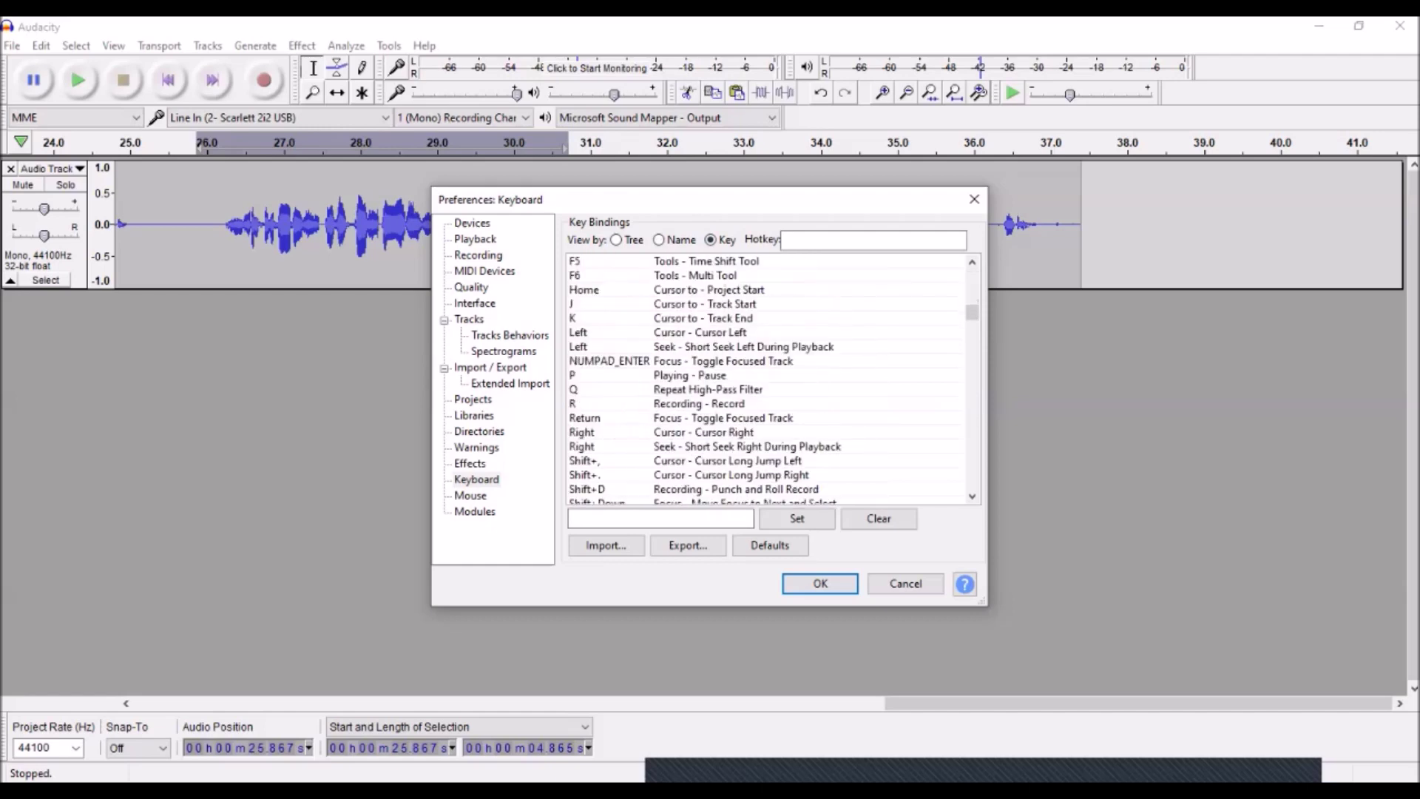
{"action": "scroll", "coordinate": [766, 377], "scroll_direction": "down", "scroll_amount": 3}
{"action": "scroll", "coordinate": [765, 377], "scroll_direction": "up", "scroll_amount": 9}
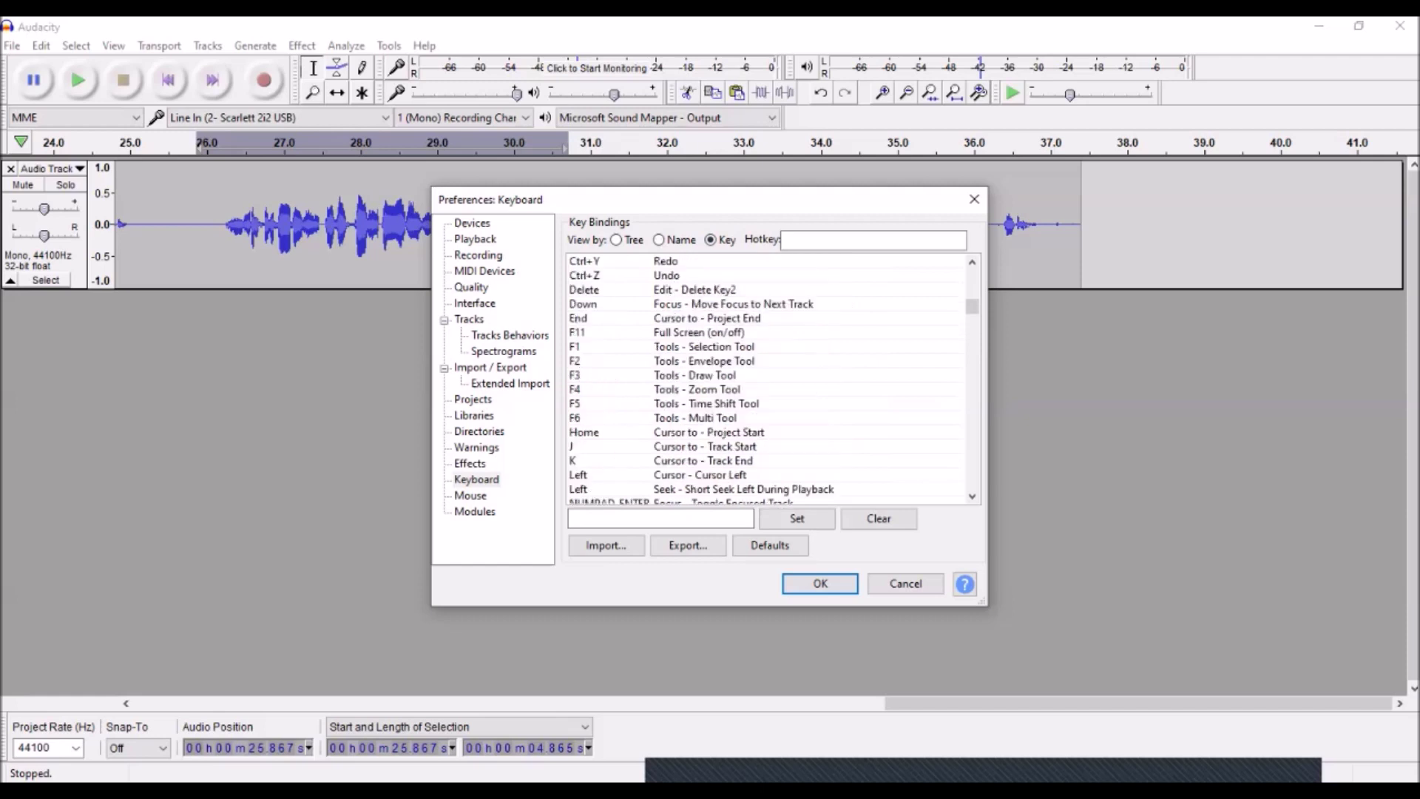
{"action": "scroll", "coordinate": [765, 377], "scroll_direction": "down", "scroll_amount": 2}
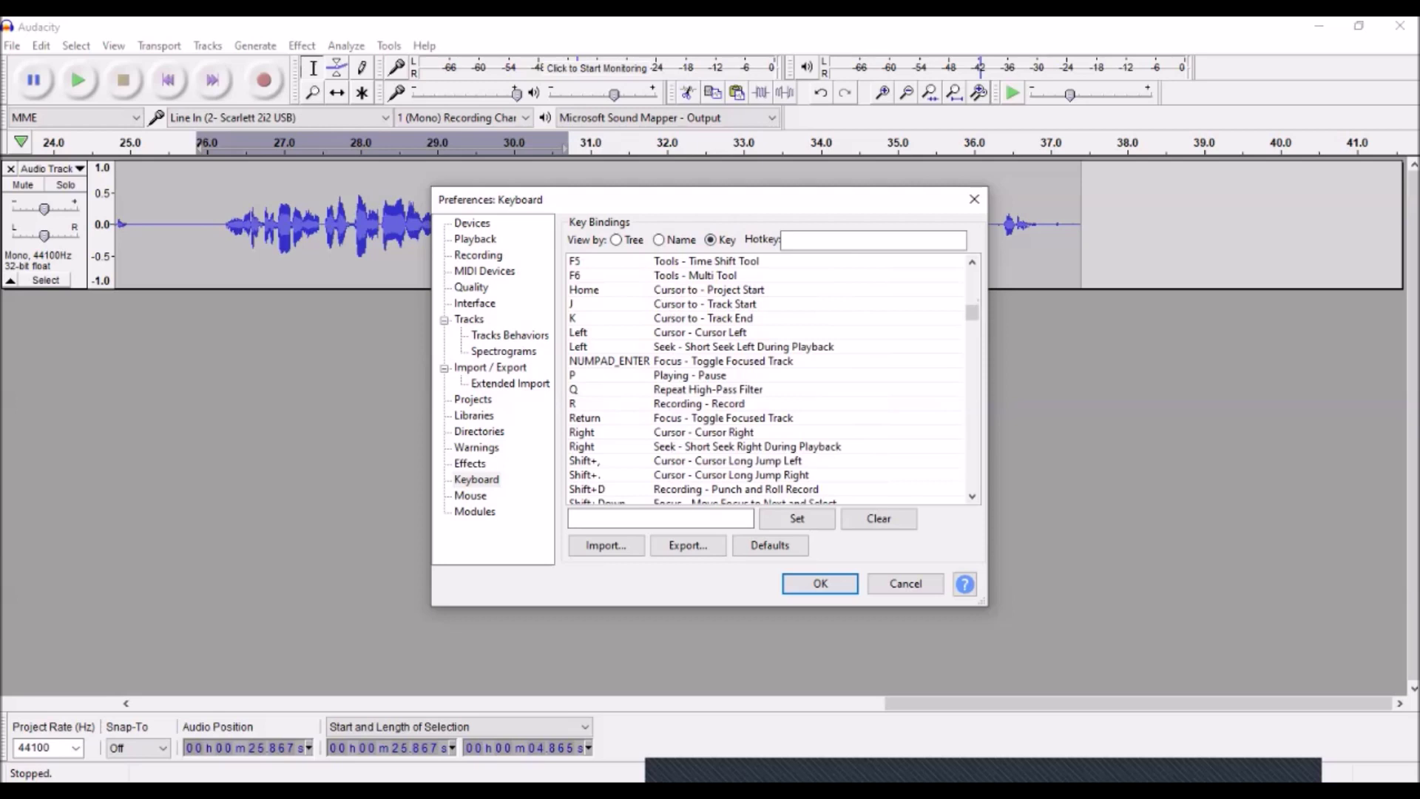
{"action": "scroll", "coordinate": [766, 377], "scroll_direction": "down", "scroll_amount": 2}
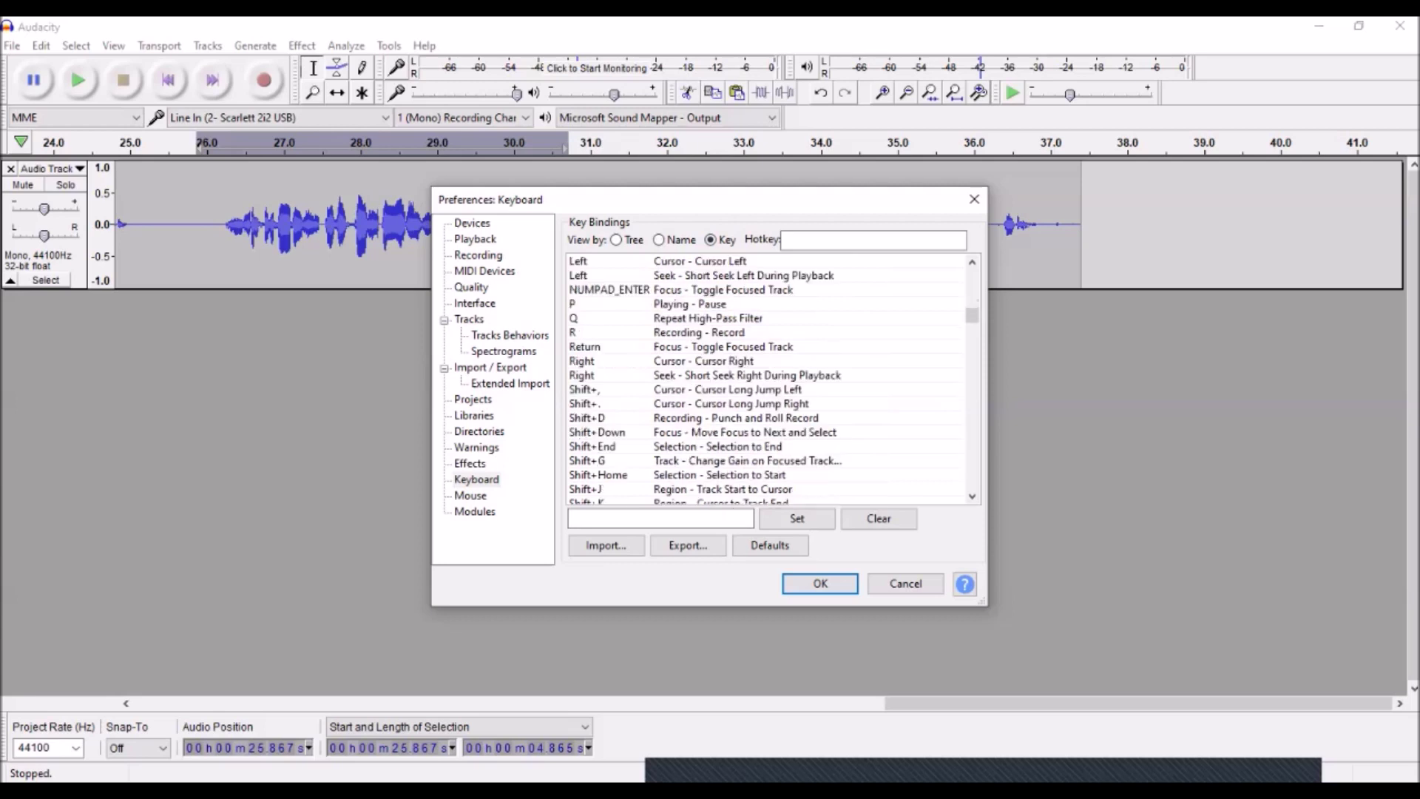
{"action": "scroll", "coordinate": [766, 377], "scroll_direction": "up", "scroll_amount": 3}
{"action": "scroll", "coordinate": [766, 377], "scroll_direction": "down", "scroll_amount": 7}
{"action": "scroll", "coordinate": [766, 377], "scroll_direction": "down", "scroll_amount": 3}
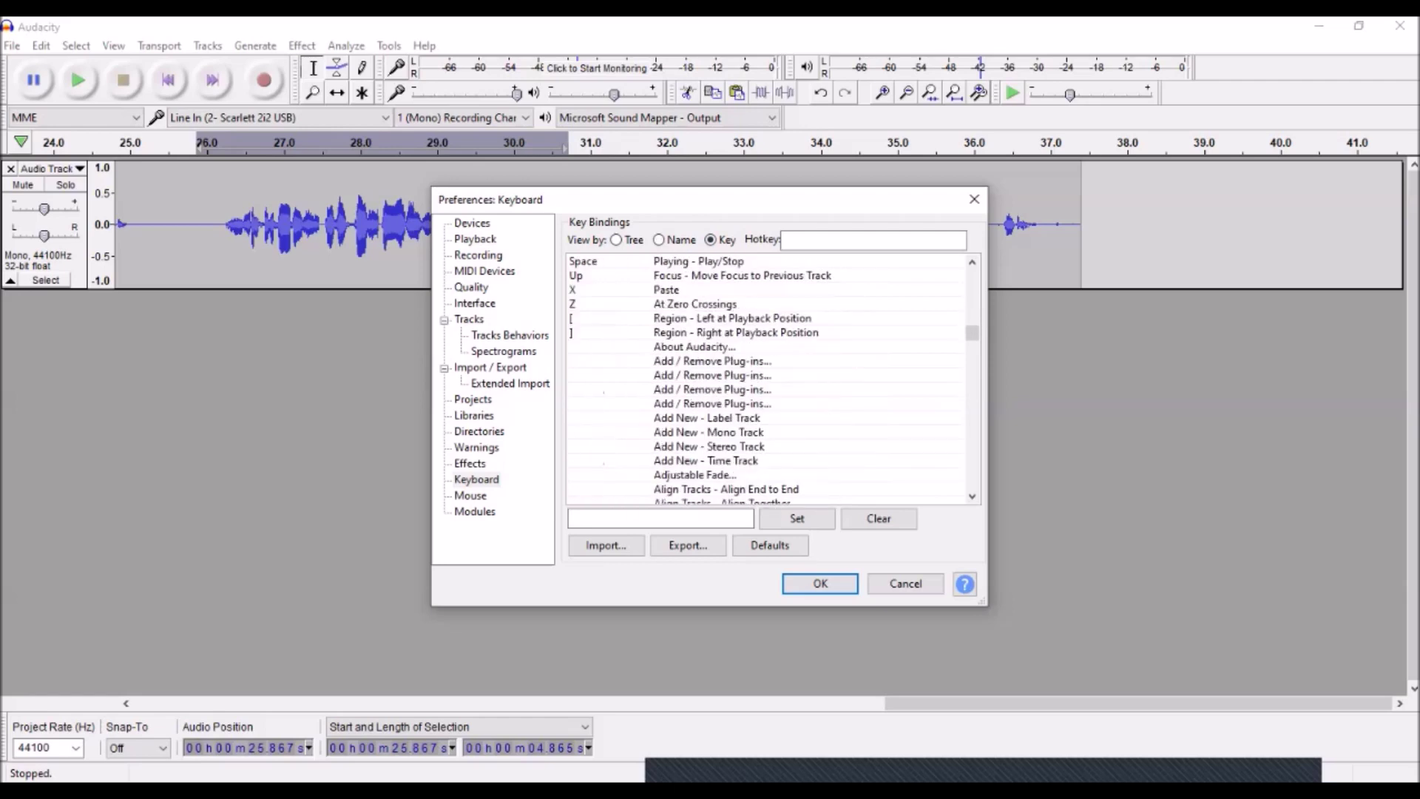
{"action": "scroll", "coordinate": [766, 377], "scroll_direction": "up", "scroll_amount": 3}
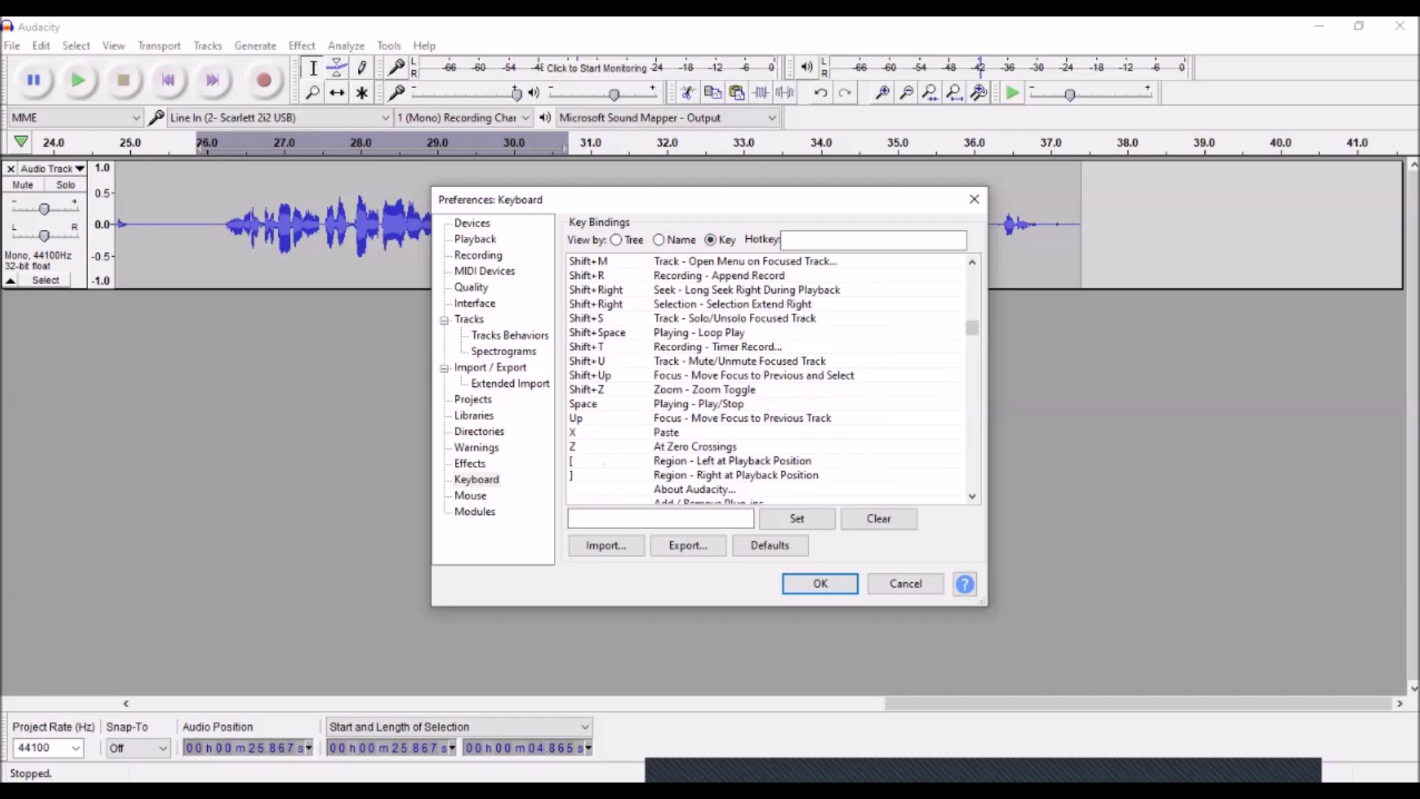
{"action": "key", "text": "alt+n"}
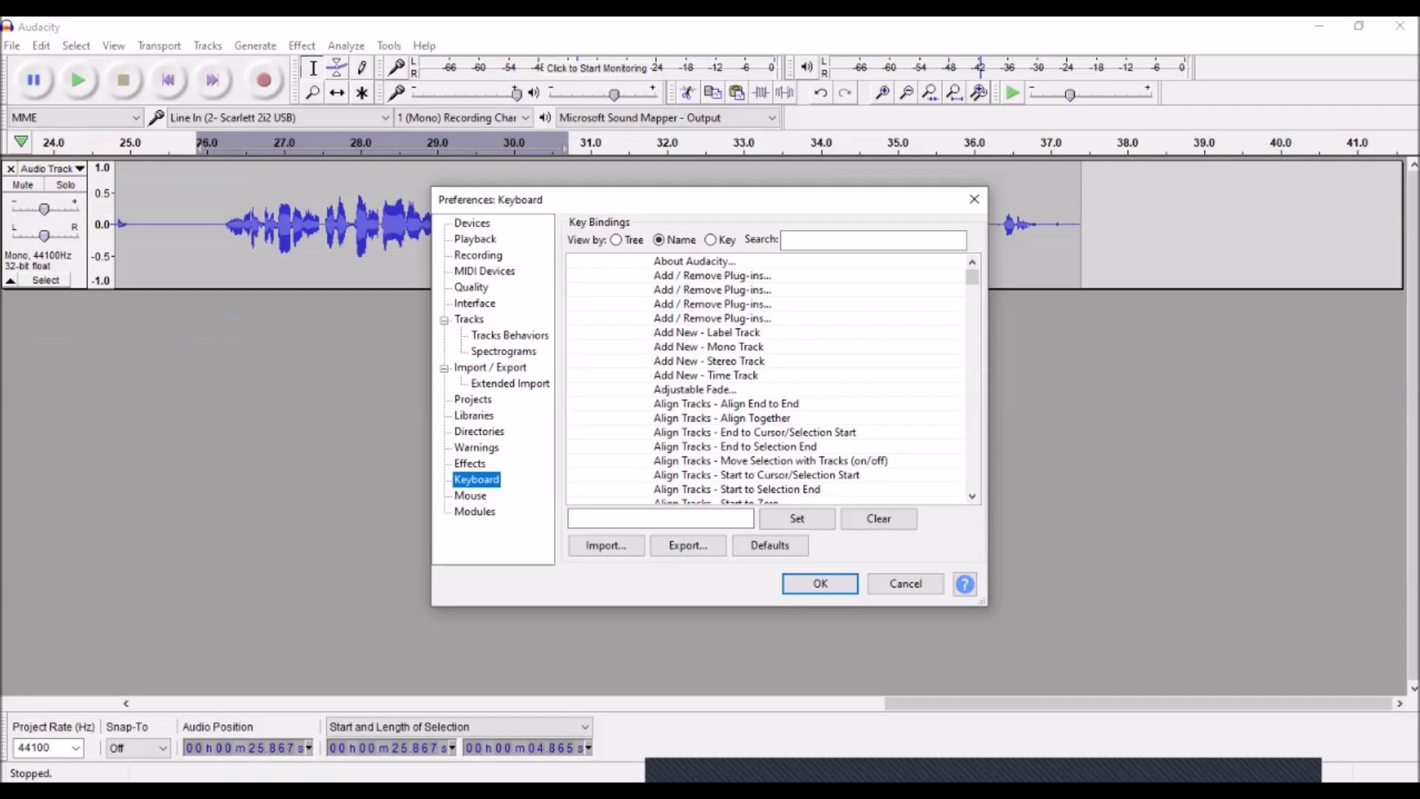
Step: Scroll down through the name-sorted key bindings, such as Ctrl+B for adding a label at the selection
{"action": "scroll", "coordinate": [765, 379], "scroll_direction": "down", "scroll_amount": 5}
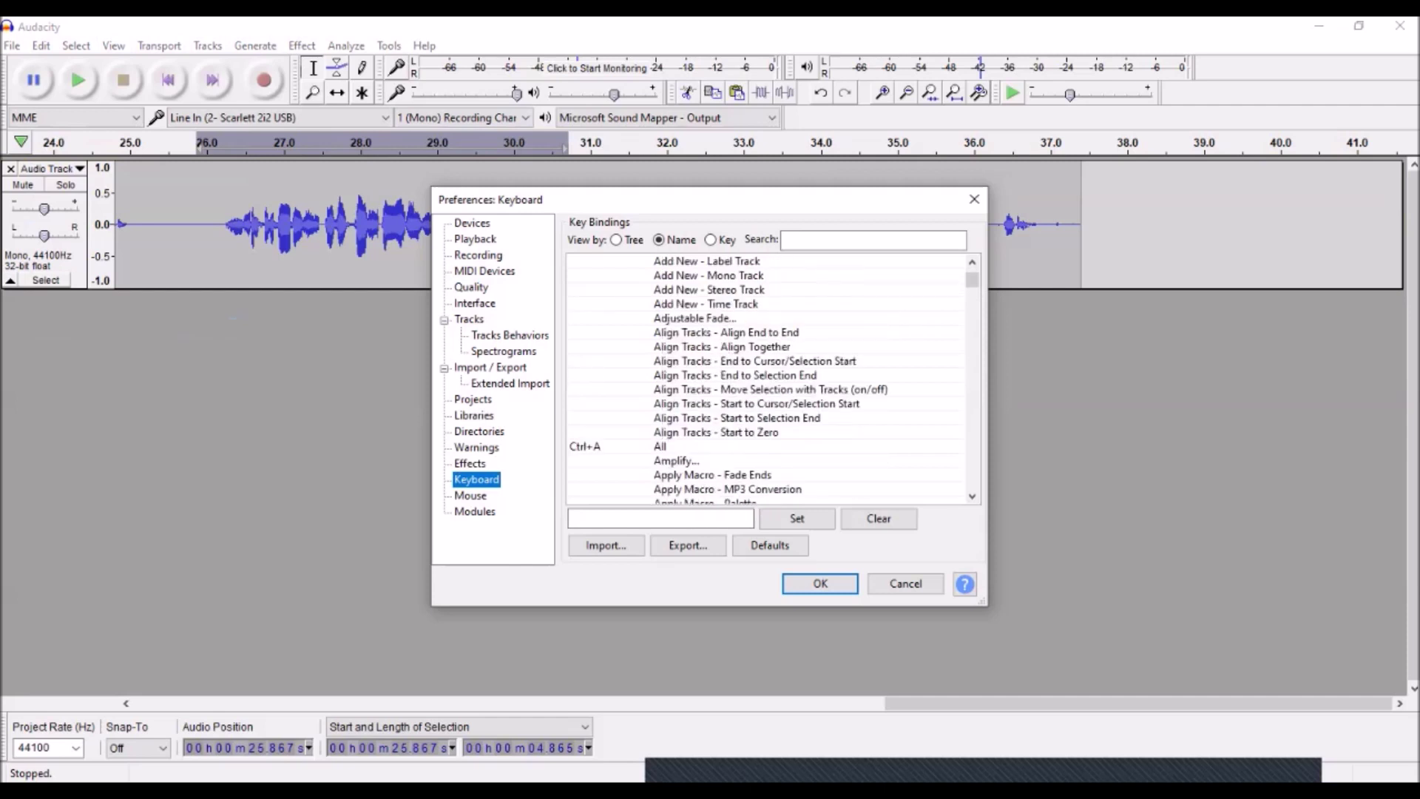
{"action": "scroll", "coordinate": [772, 380], "scroll_direction": "down", "scroll_amount": 7}
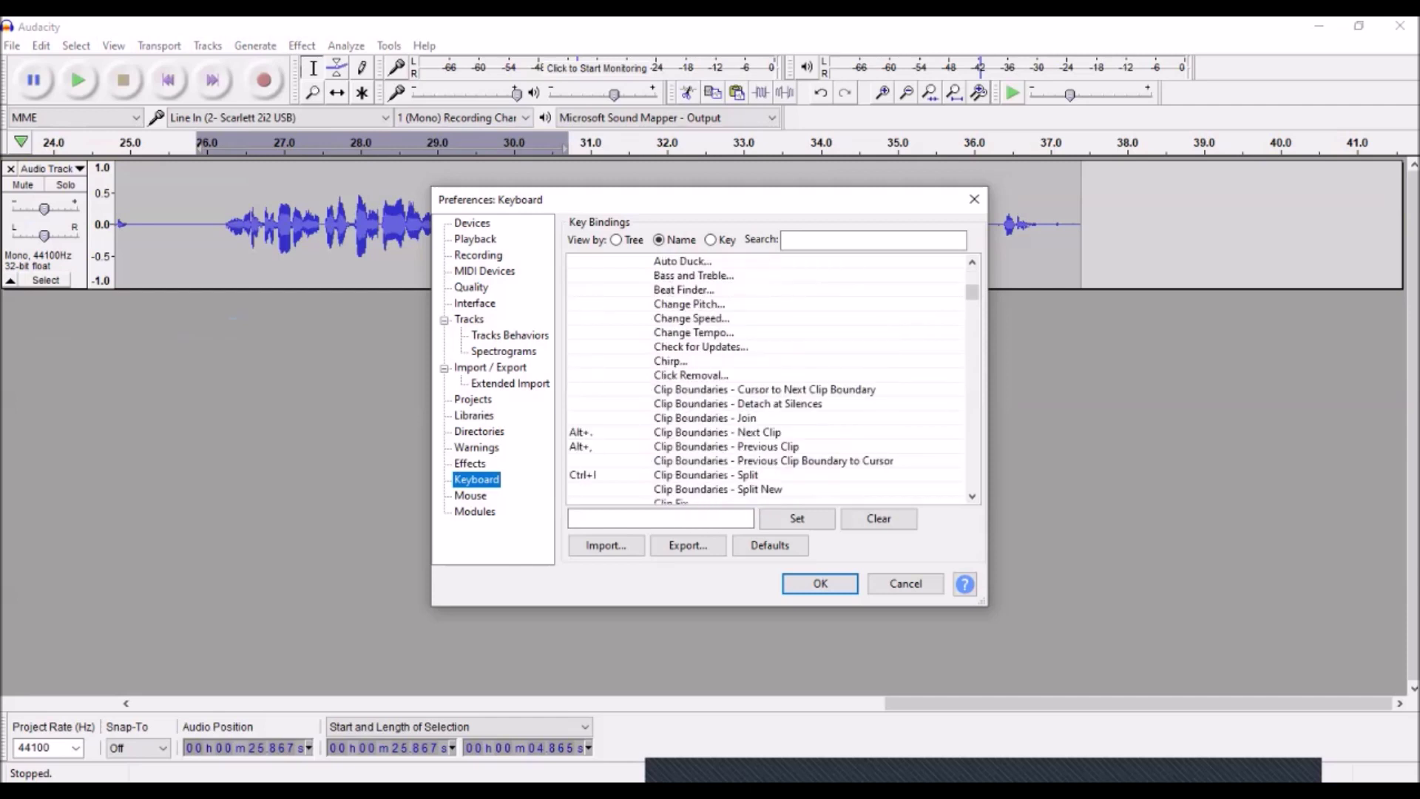
{"action": "scroll", "coordinate": [773, 379], "scroll_direction": "down", "scroll_amount": 7}
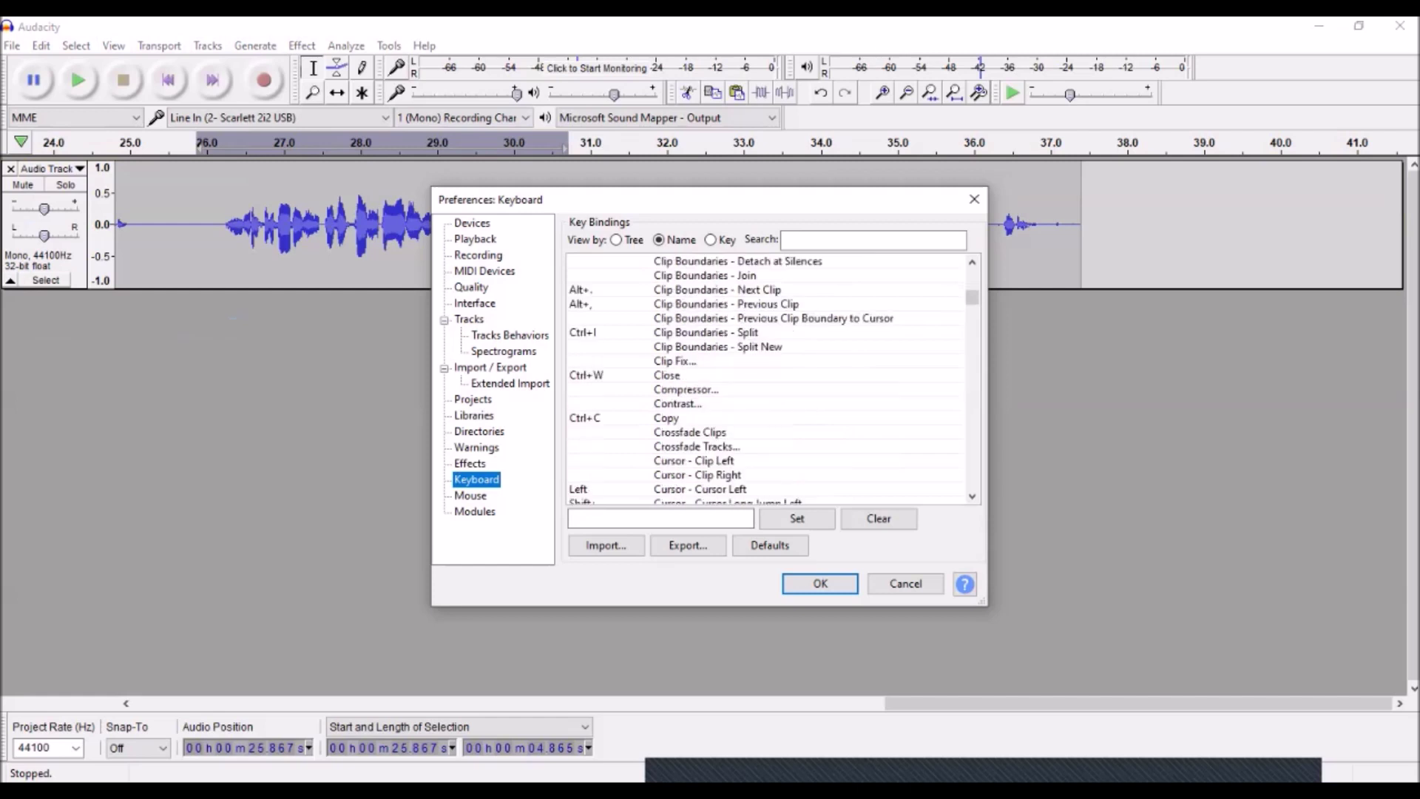
{"action": "scroll", "coordinate": [773, 379], "scroll_direction": "down", "scroll_amount": 7}
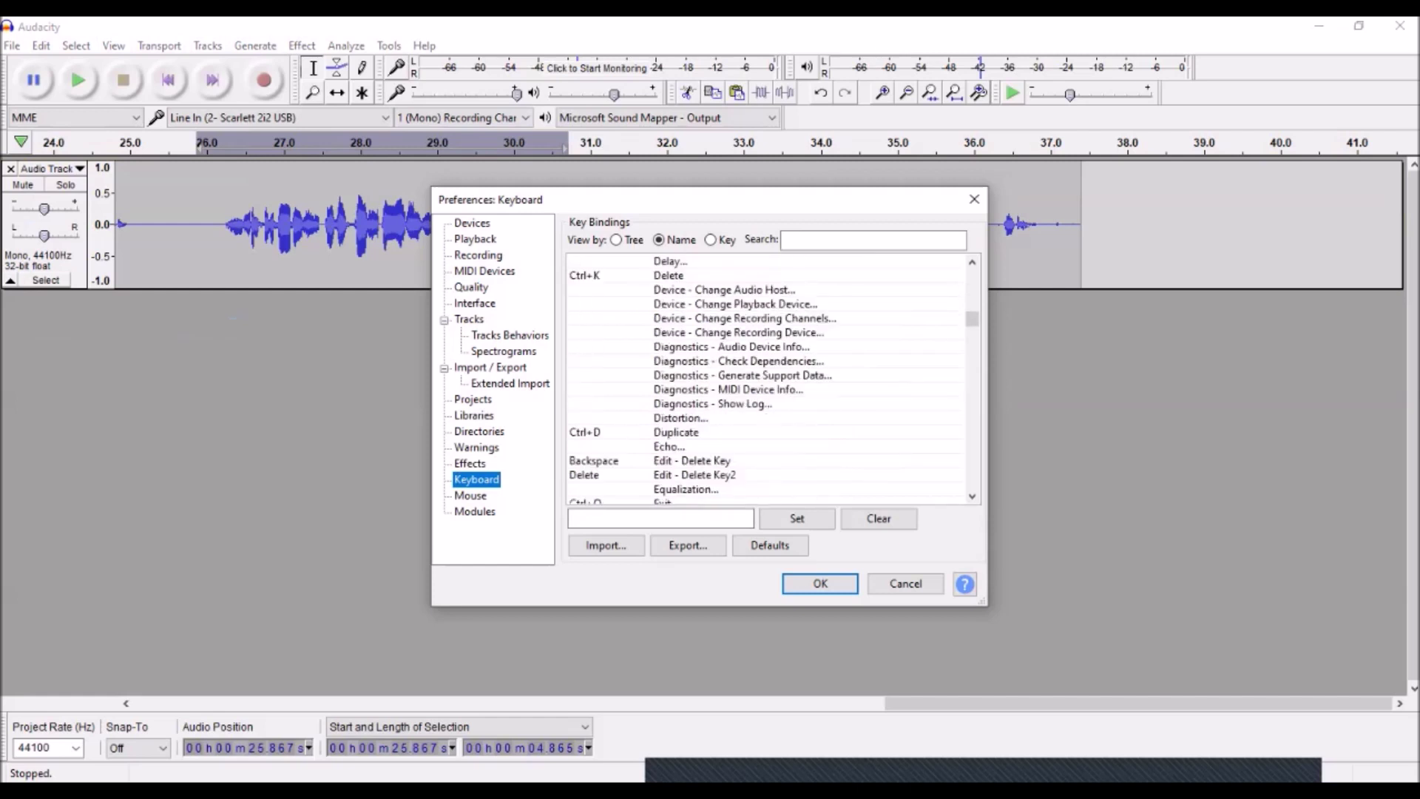
{"action": "scroll", "coordinate": [773, 380], "scroll_direction": "down", "scroll_amount": 3}
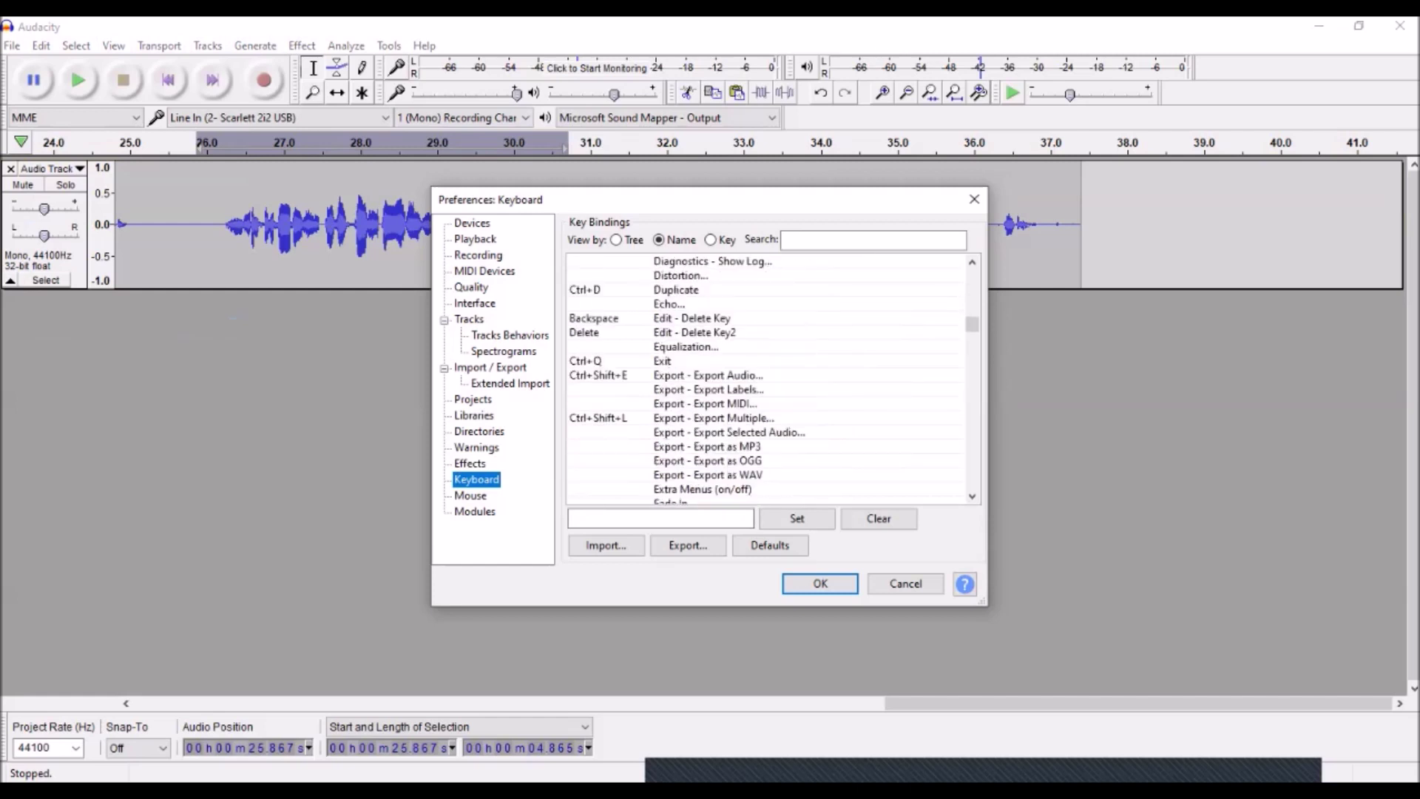
{"action": "scroll", "coordinate": [772, 379], "scroll_direction": "down", "scroll_amount": 7}
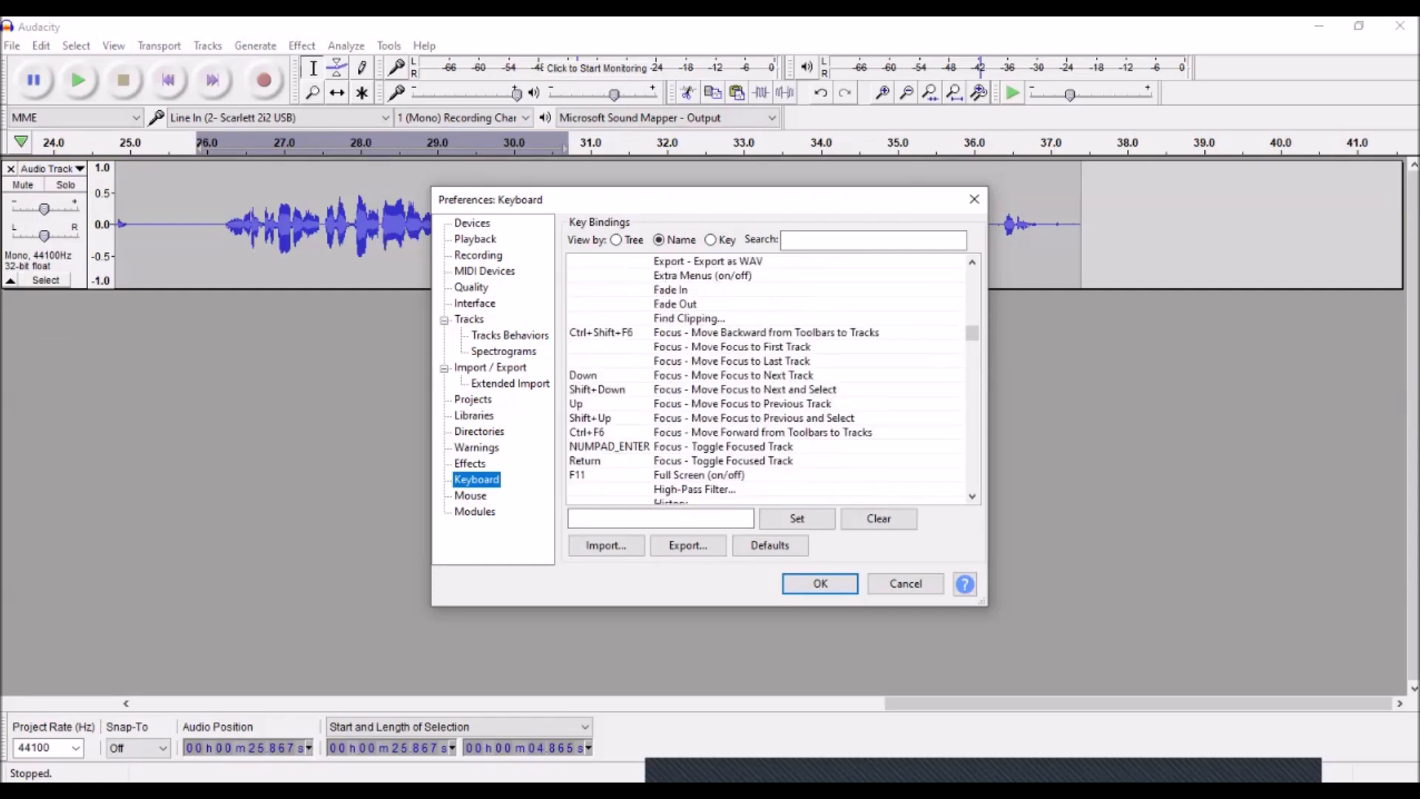
{"action": "scroll", "coordinate": [773, 380], "scroll_direction": "down", "scroll_amount": 3}
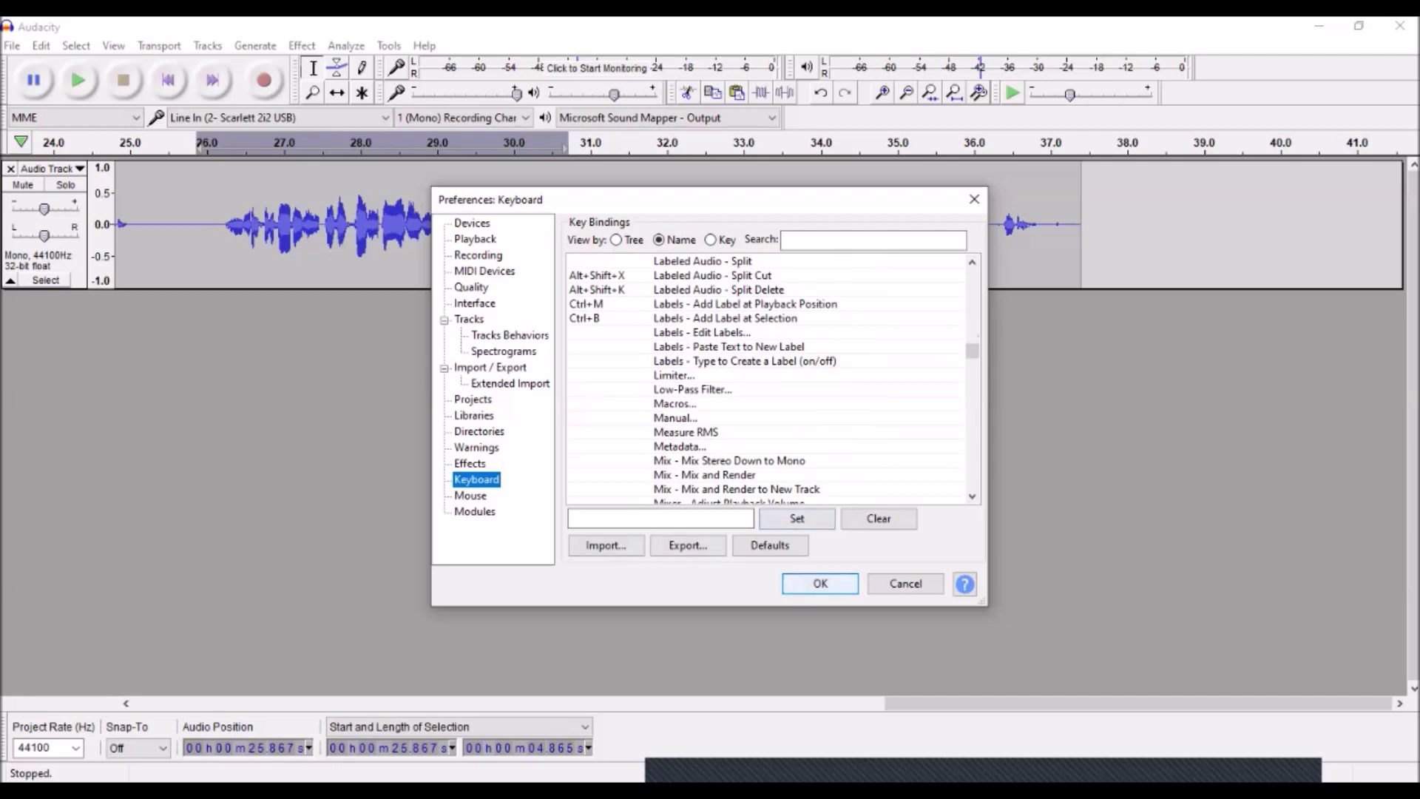
Step: Cancel the keyboard preferences and play the recording's opening phrase
{"action": "left_click", "coordinate": [905, 583]}
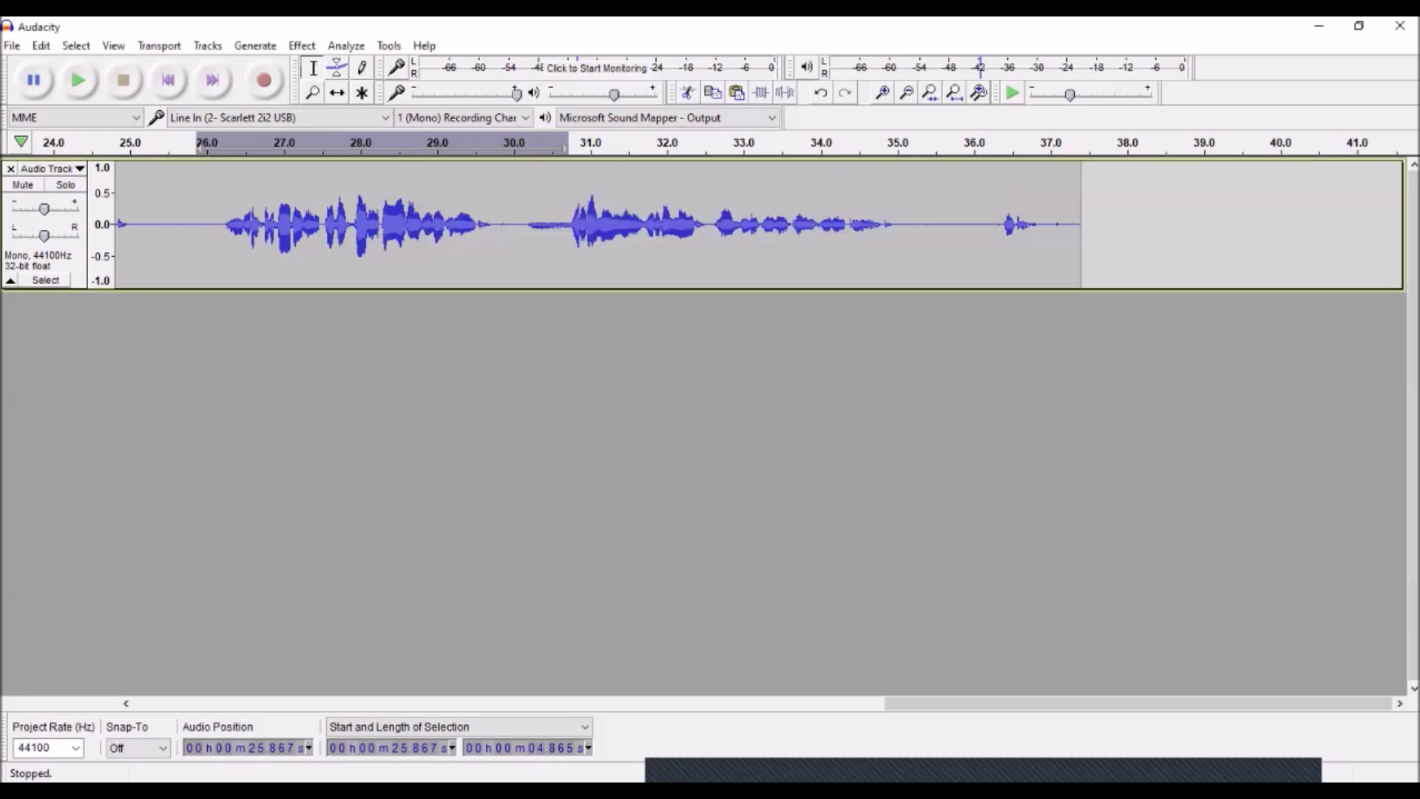
{"action": "scroll", "coordinate": [739, 222], "scroll_direction": "left", "scroll_amount": 10}
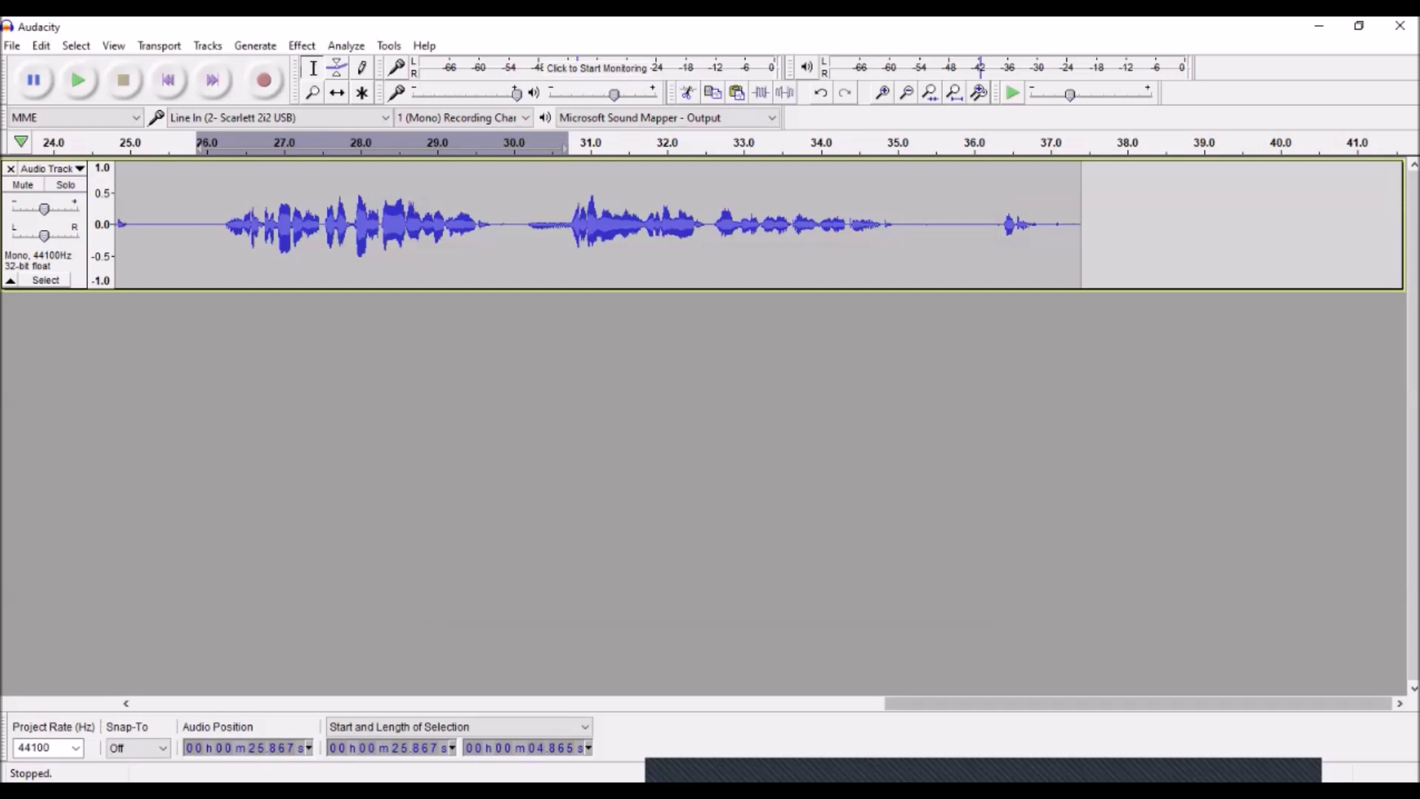
{"action": "scroll", "coordinate": [740, 222], "scroll_direction": "left", "scroll_amount": 1}
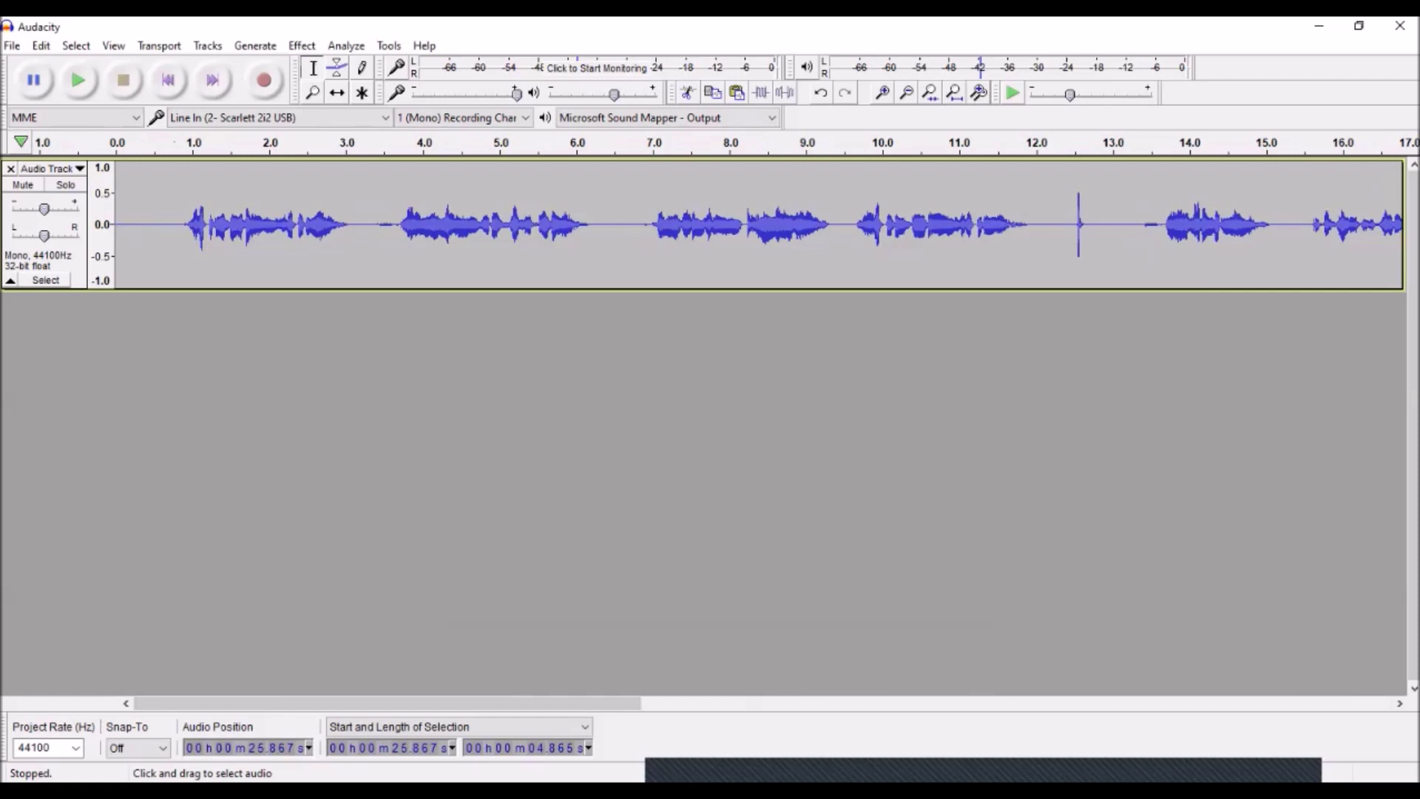
{"action": "left_click", "coordinate": [184, 221]}
{"action": "key", "text": "space"}
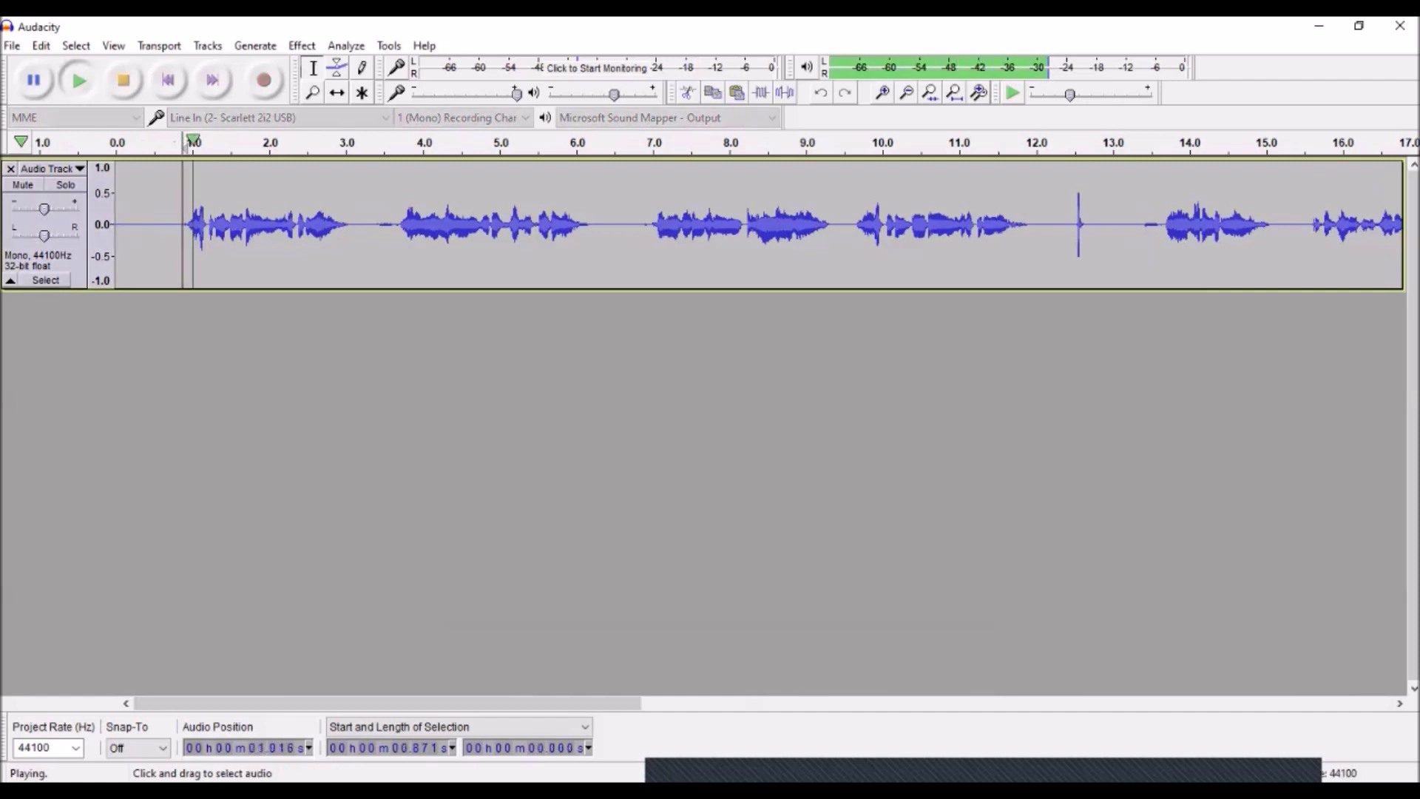
{"action": "key", "text": "space"}
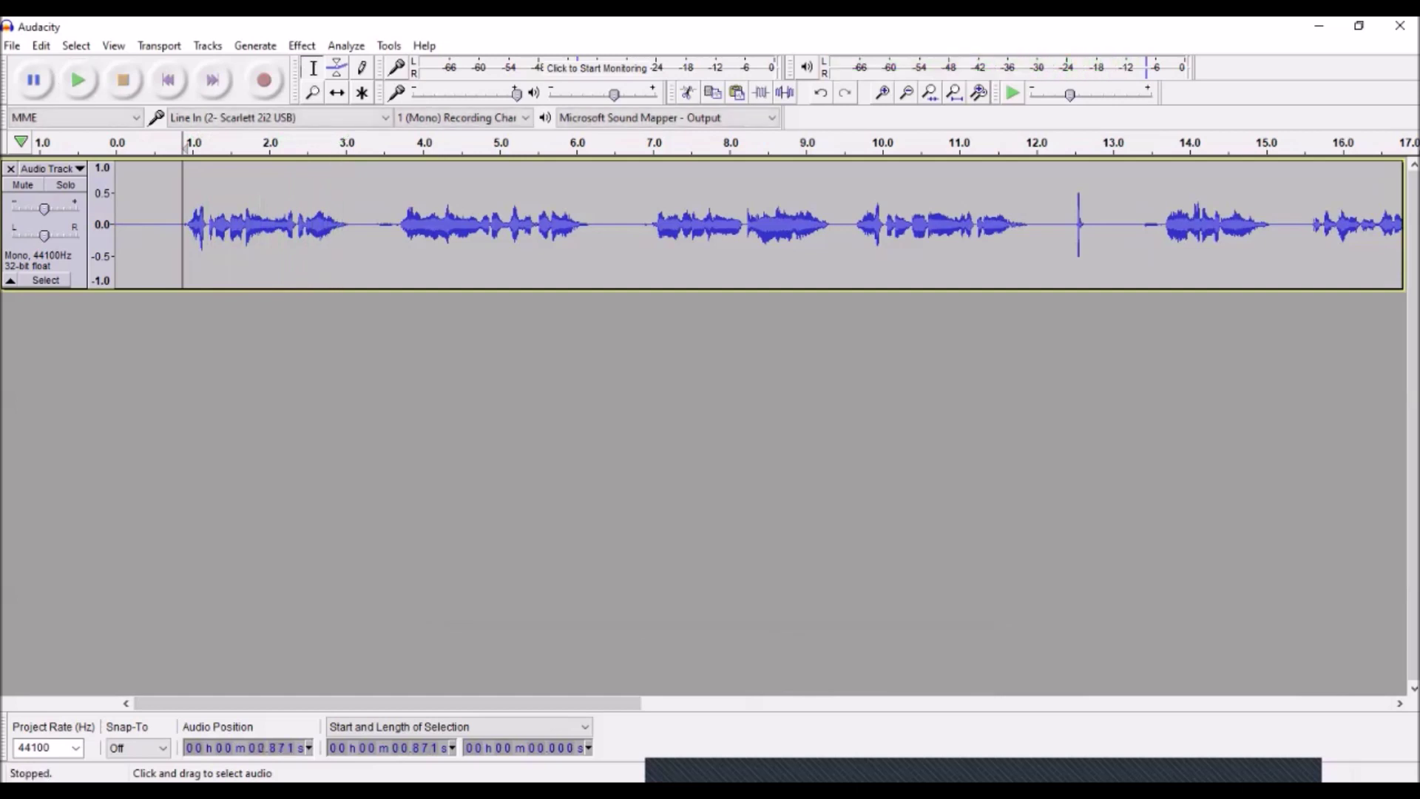
Step: Audition and select the click region from 12.0 to 13.65 s, then select the pause around 17.6–18.2 s
{"action": "scroll", "coordinate": [740, 222], "scroll_direction": "right", "scroll_amount": 10}
{"action": "scroll", "coordinate": [740, 221], "scroll_direction": "left", "scroll_amount": 4}
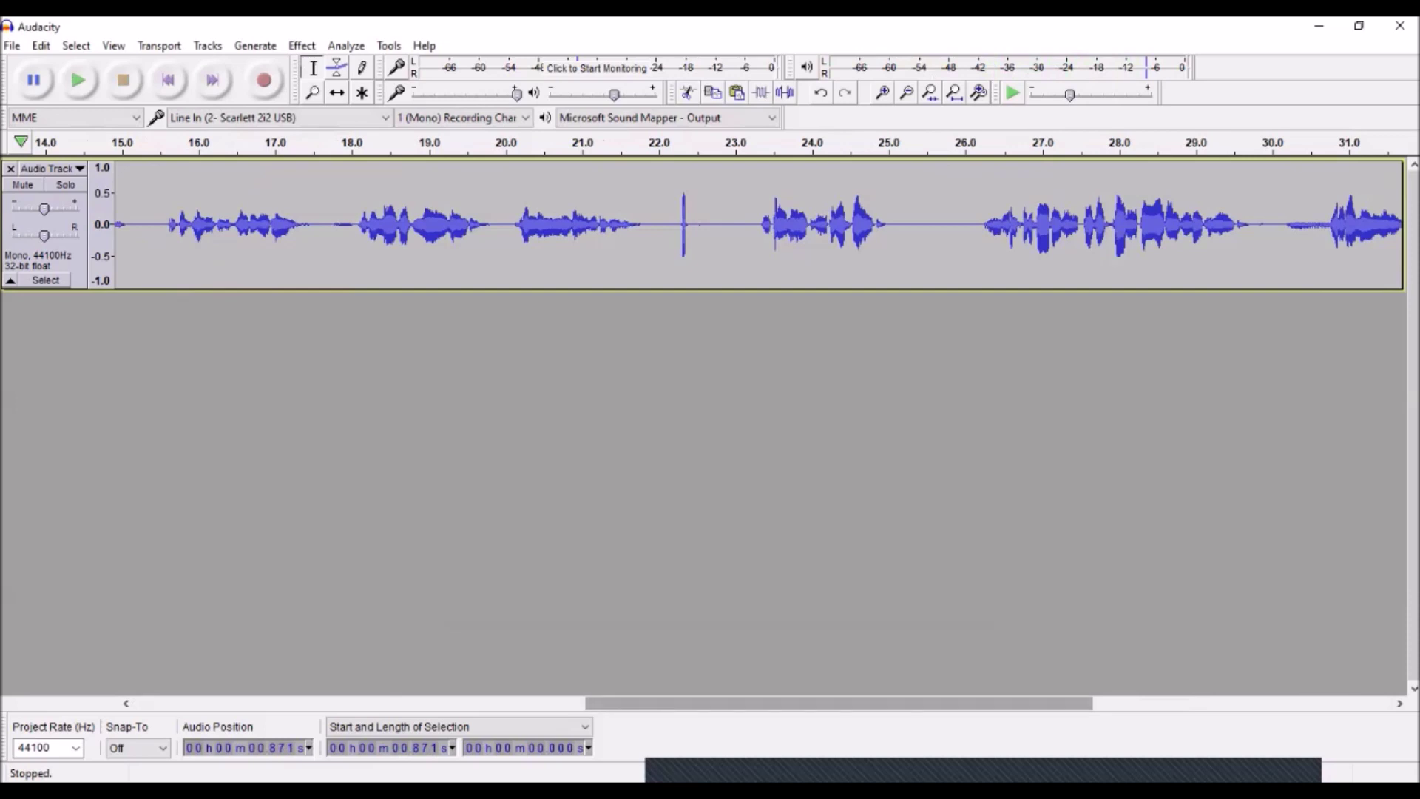
{"action": "scroll", "coordinate": [740, 222], "scroll_direction": "left", "scroll_amount": 6}
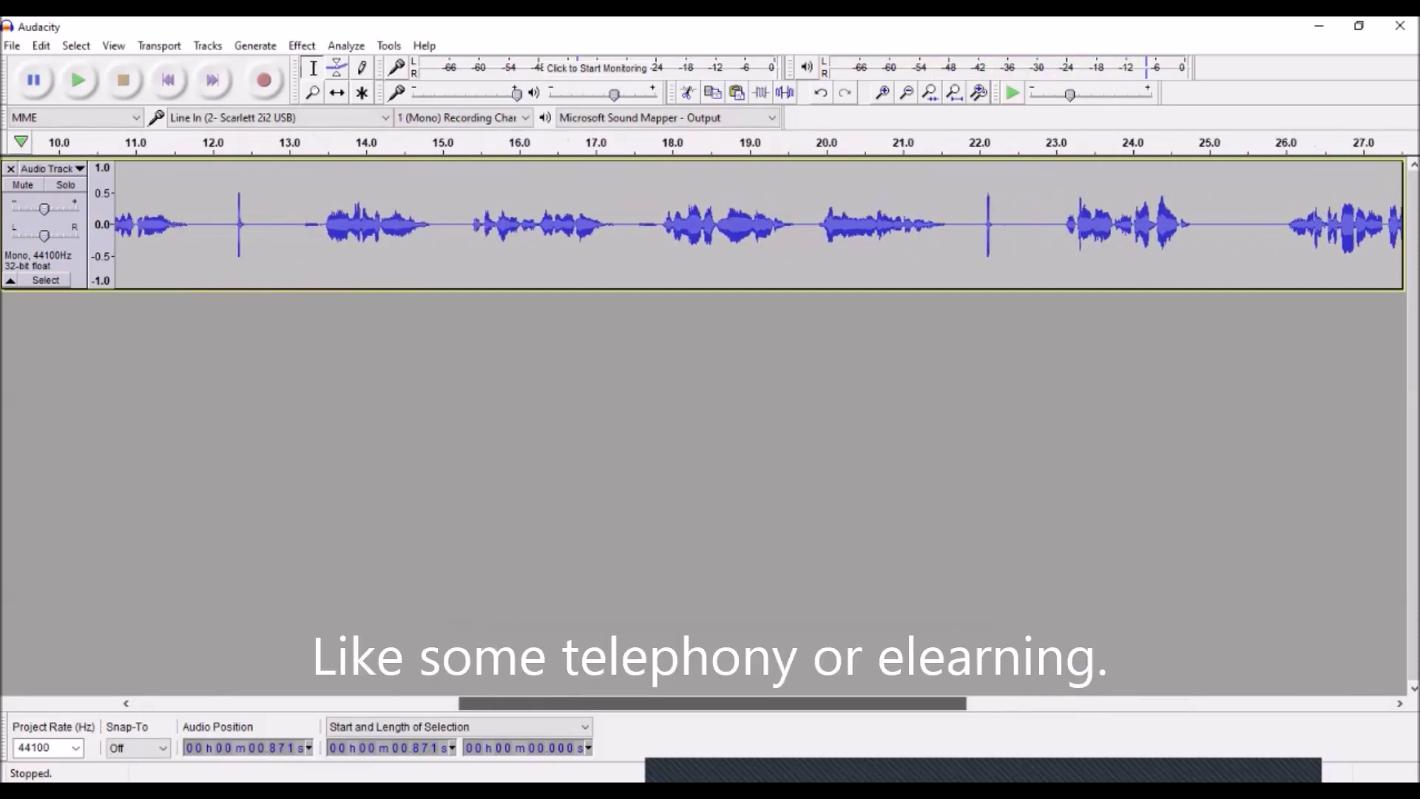
{"action": "scroll", "coordinate": [739, 222], "scroll_direction": "left", "scroll_amount": 2}
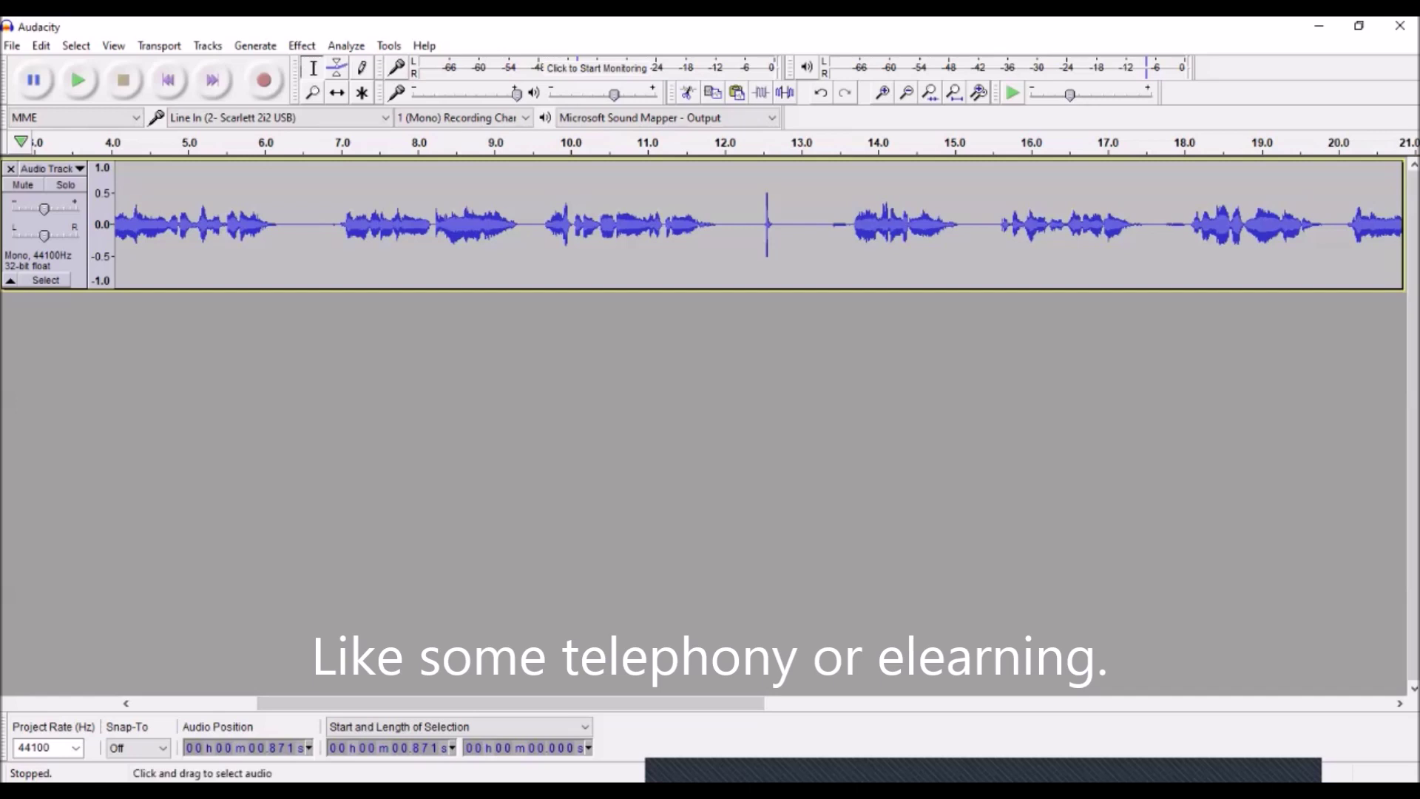
{"action": "left_click", "coordinate": [760, 222]}
{"action": "key", "text": "space"}
{"action": "key", "text": "space"}
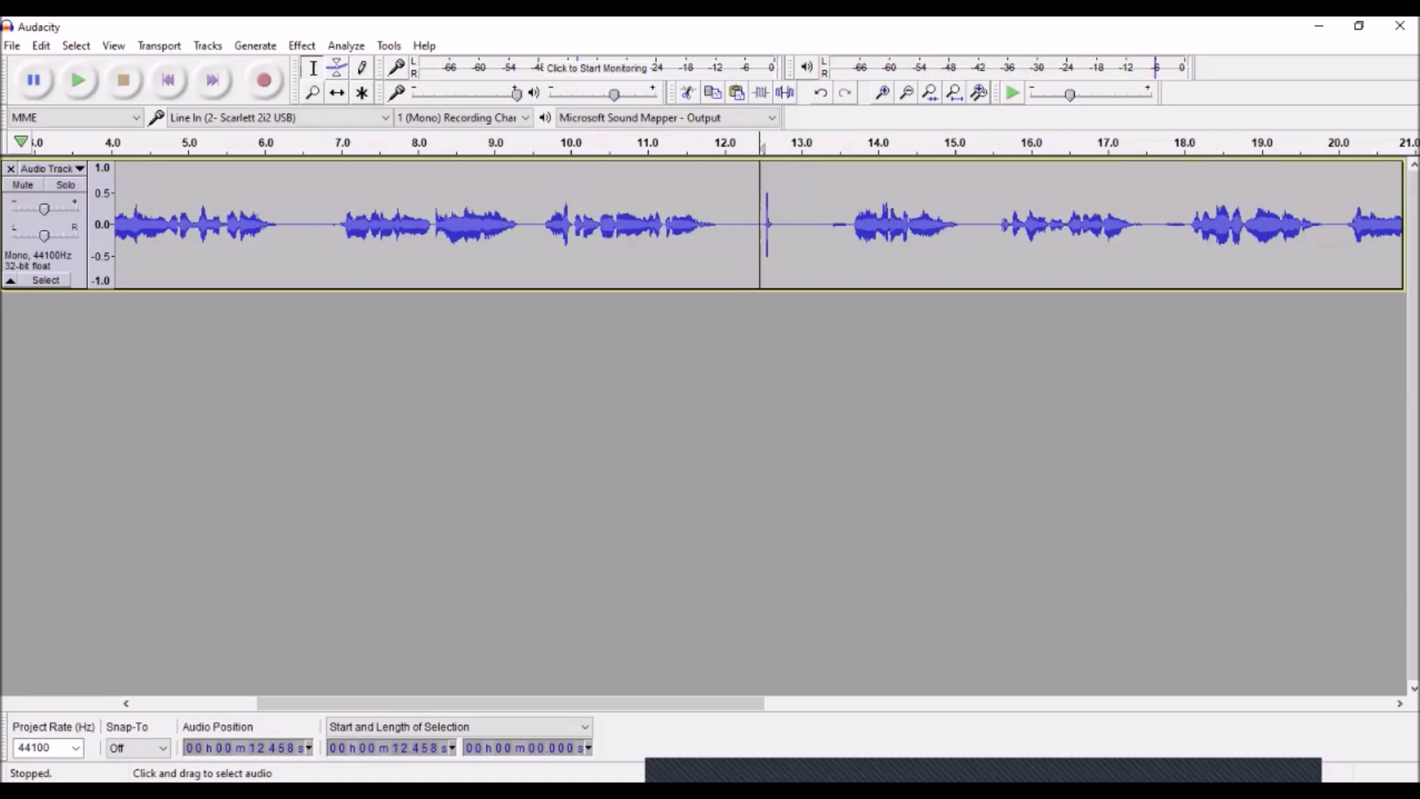
{"action": "key", "text": "space"}
{"action": "key", "text": "space"}
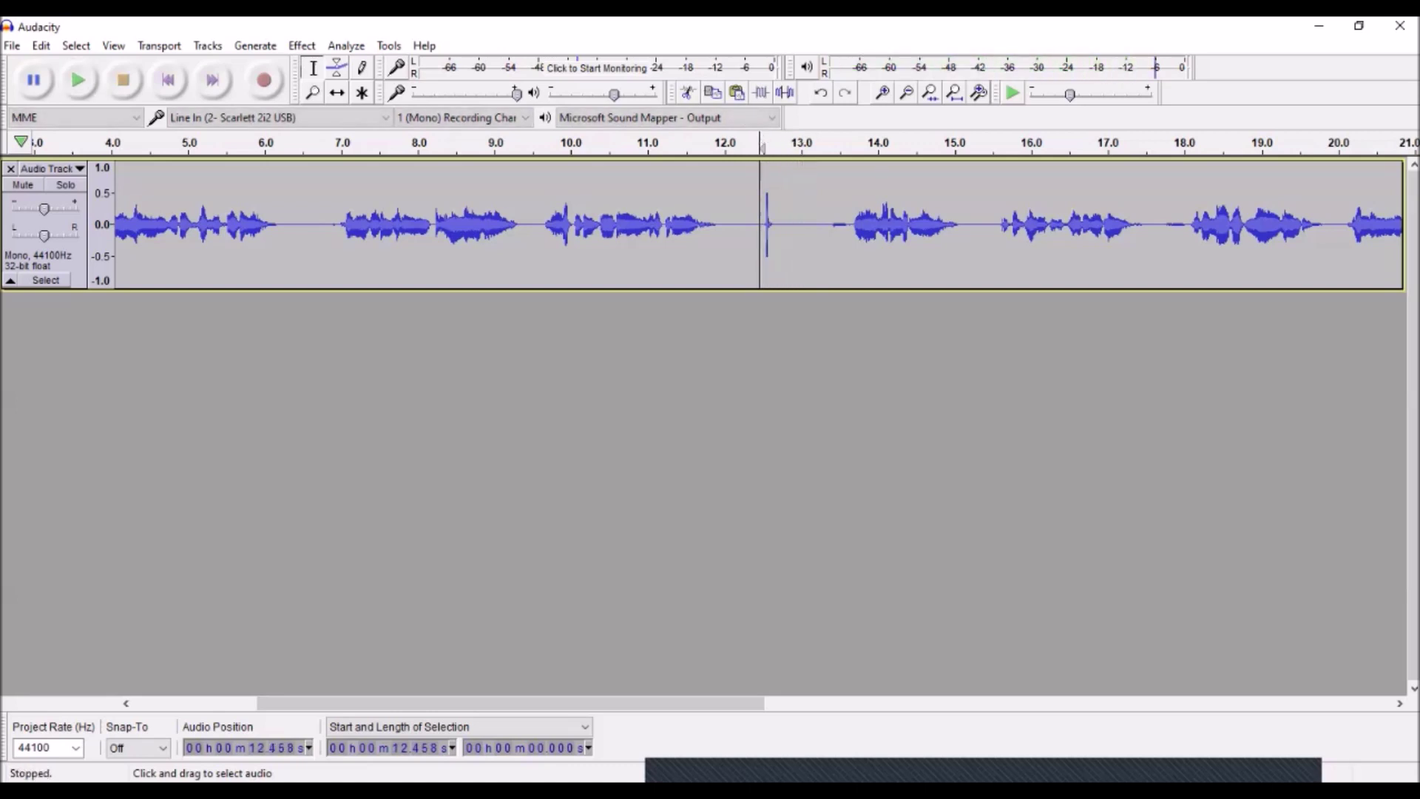
{"action": "left_click_drag", "start_coordinate": [724, 222], "coordinate": [850, 222]}
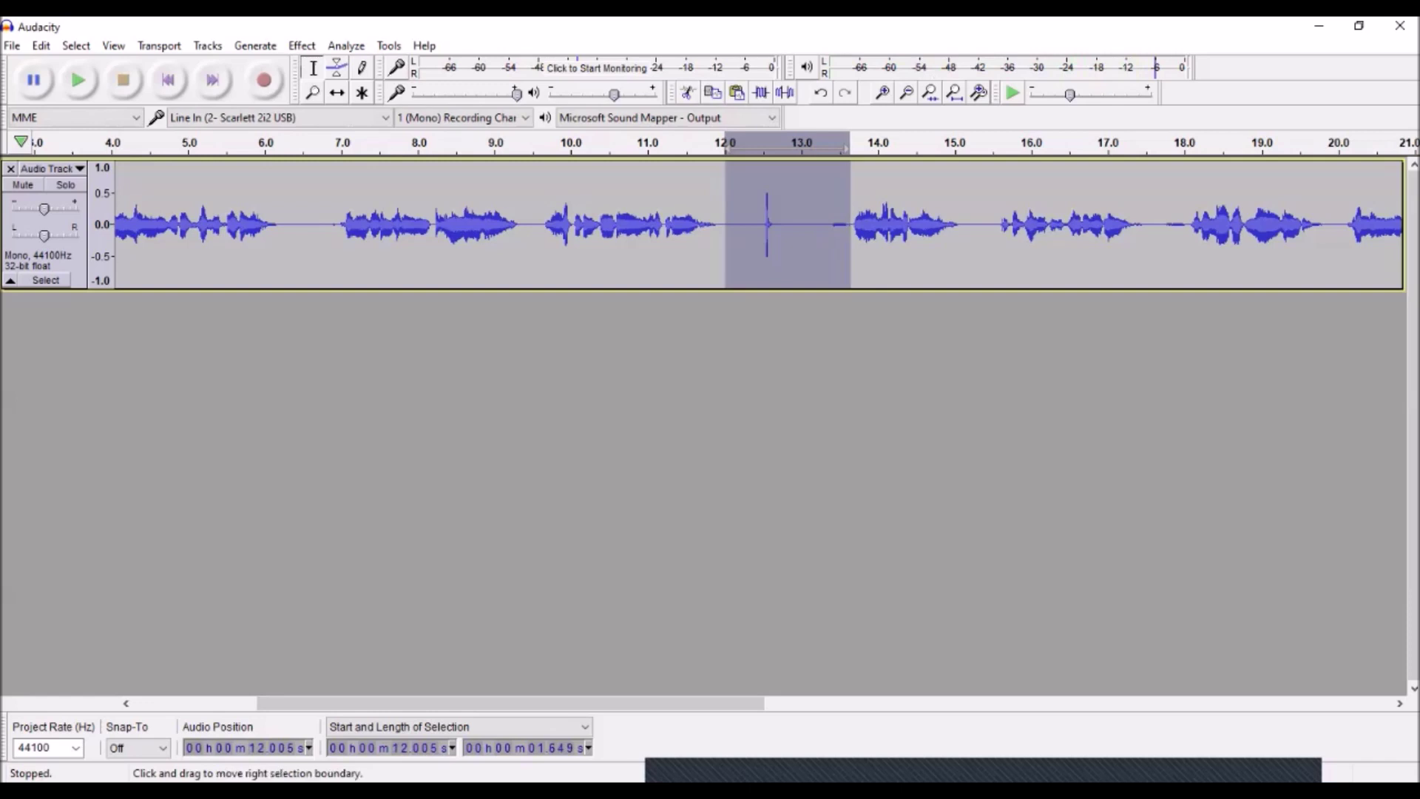
{"action": "scroll", "coordinate": [850, 222], "scroll_direction": "right", "scroll_amount": 5}
{"action": "left_click_drag", "start_coordinate": [793, 222], "coordinate": [832, 221]}
Step: Play the selected pause, then place the cursor at the voice clip's end
{"action": "key", "text": "space"}
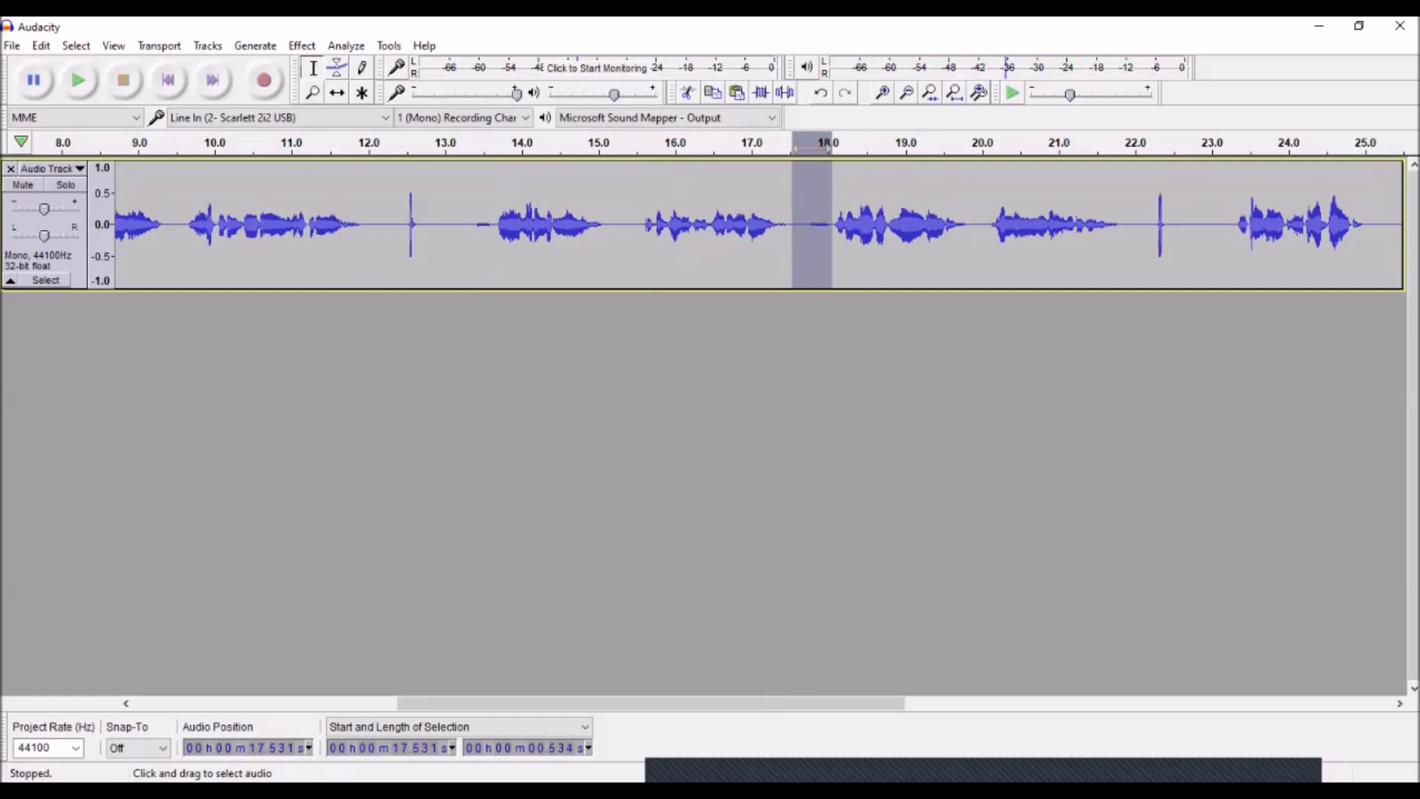
{"action": "scroll", "coordinate": [759, 222], "scroll_direction": "right", "scroll_amount": 10}
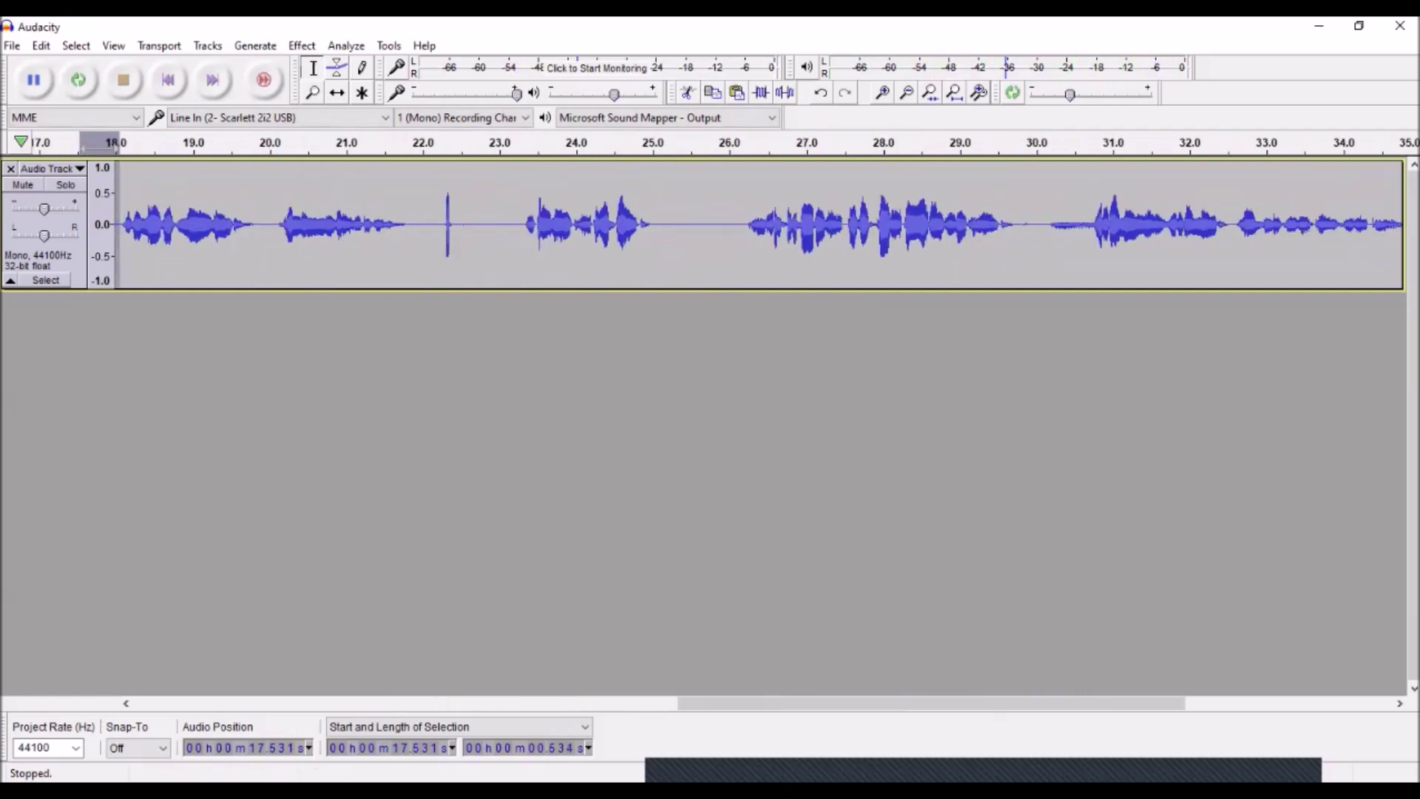
{"action": "scroll", "coordinate": [759, 222], "scroll_direction": "right", "scroll_amount": 3}
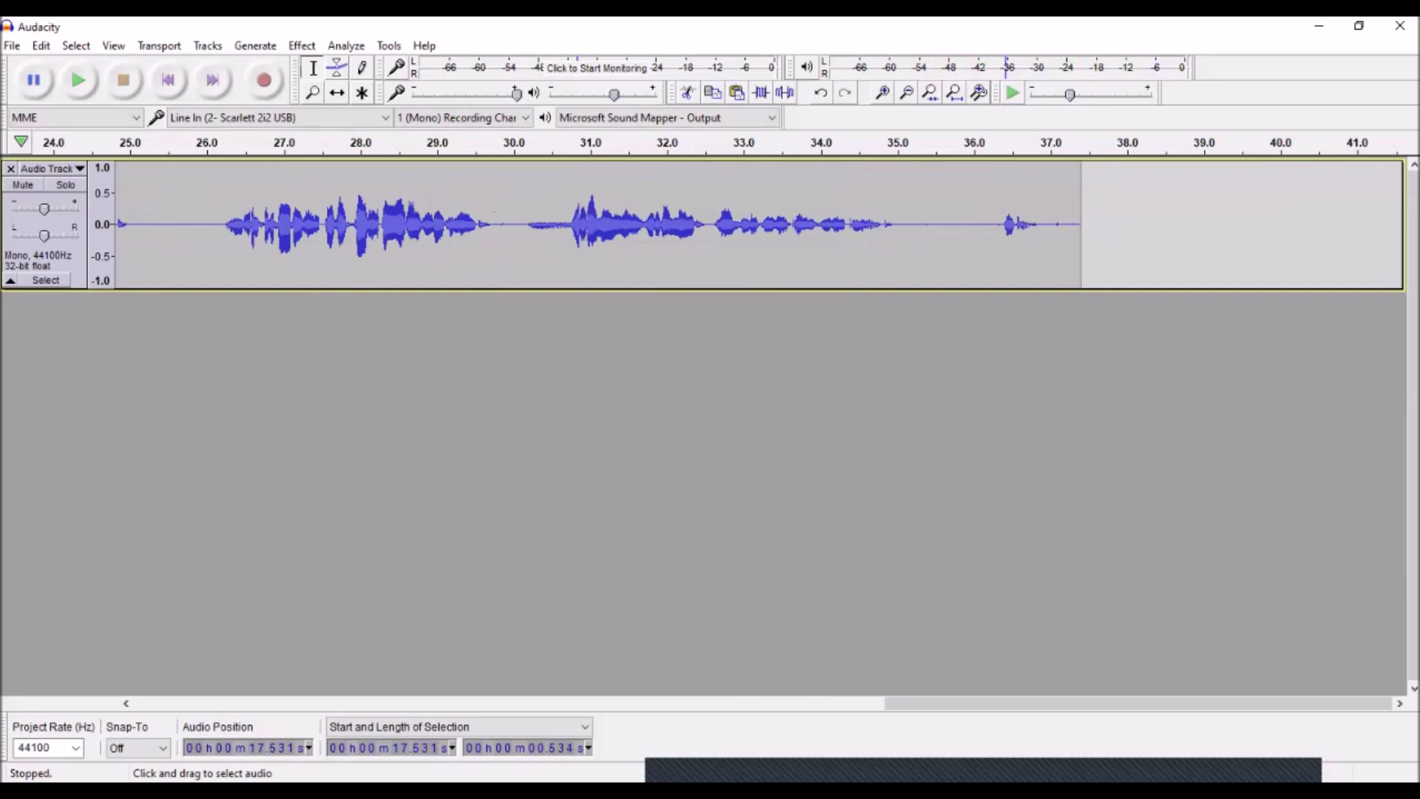
{"action": "left_click", "coordinate": [1081, 222]}
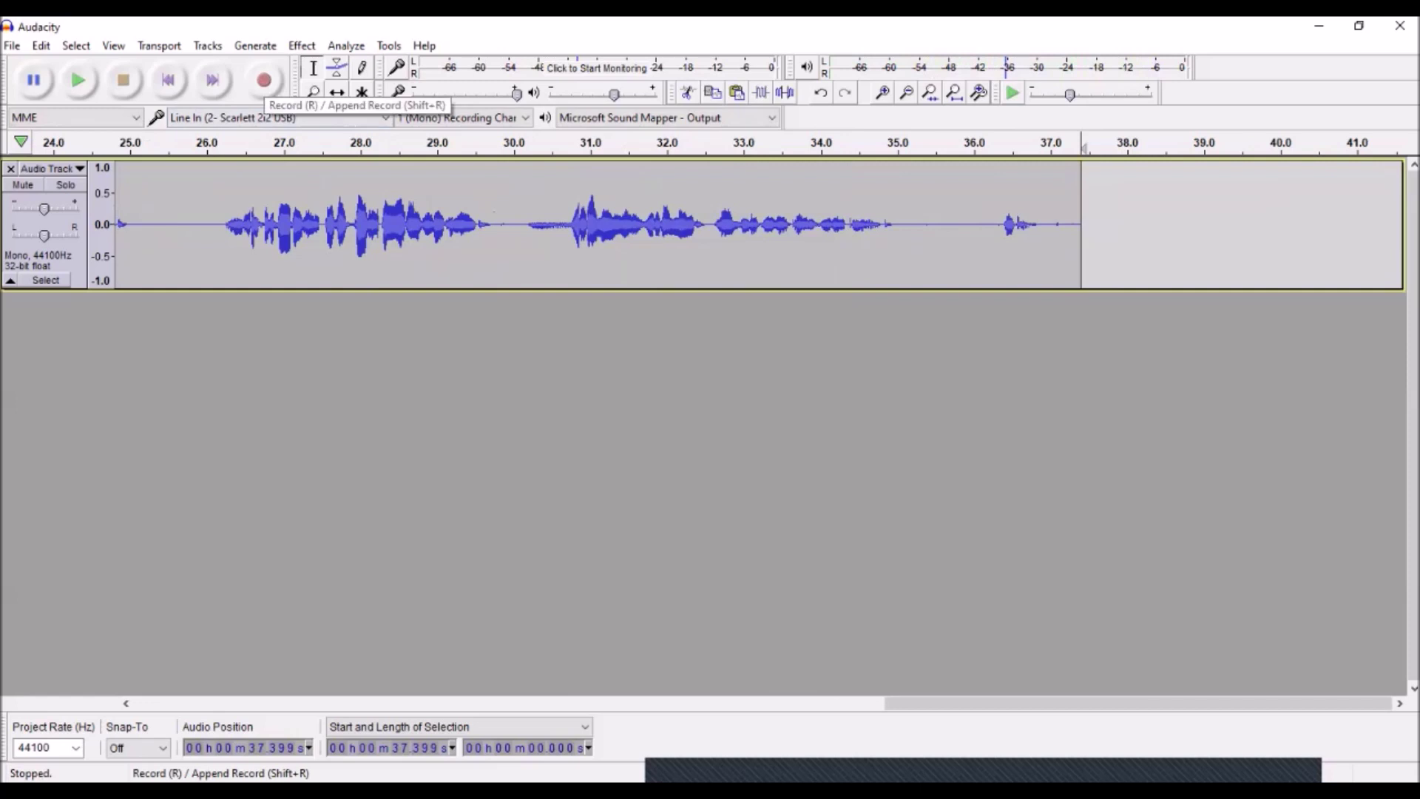
Step: Record about three seconds of room tone onto a new track, play it back, and select it
{"action": "left_click", "coordinate": [264, 80]}
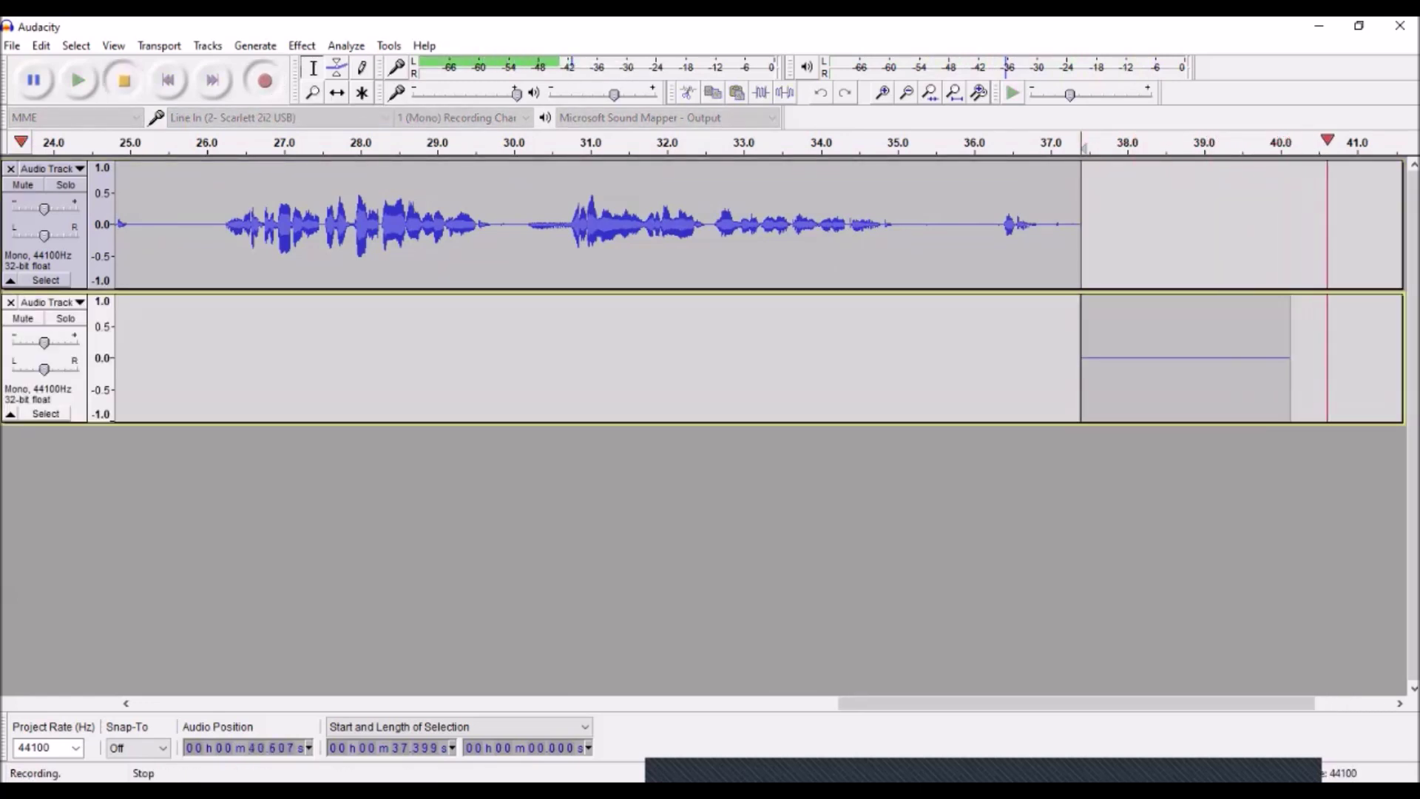
{"action": "left_click", "coordinate": [124, 80]}
{"action": "key", "text": "space"}
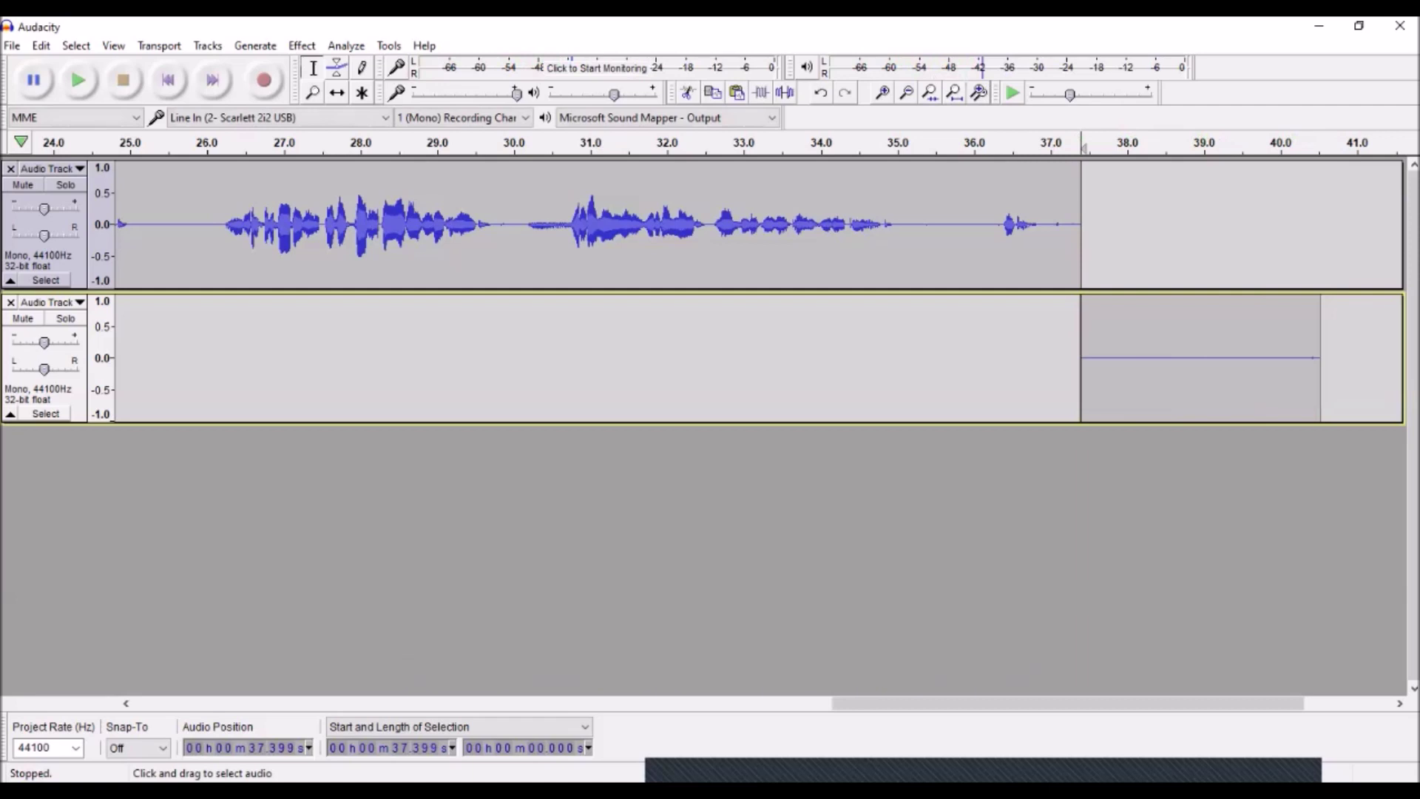
{"action": "key", "text": "space"}
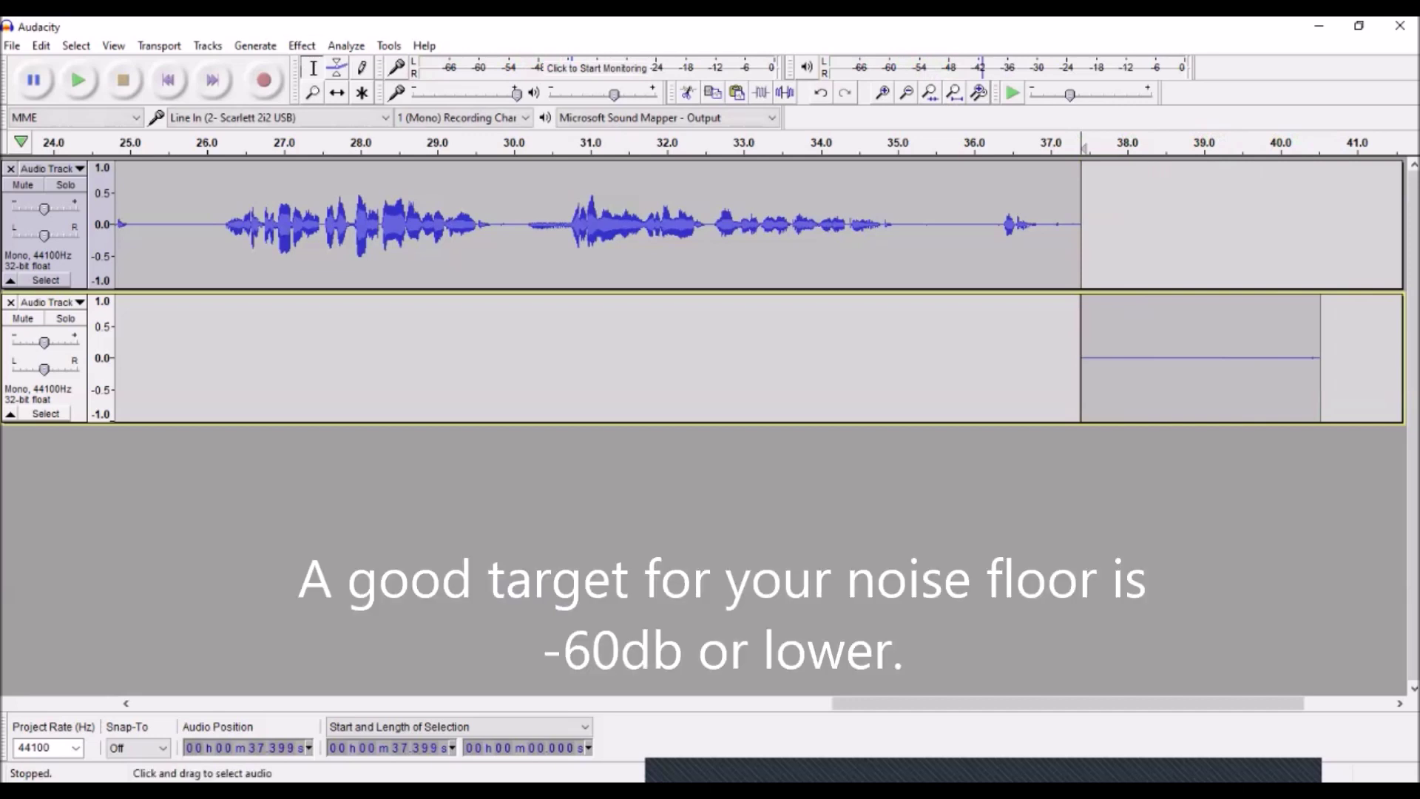
{"action": "double_click", "coordinate": [1200, 358]}
Step: Apply a 70 Hz, 12 dB/octave High-Pass Filter to the room tone and preview it
{"action": "left_click", "coordinate": [301, 46]}
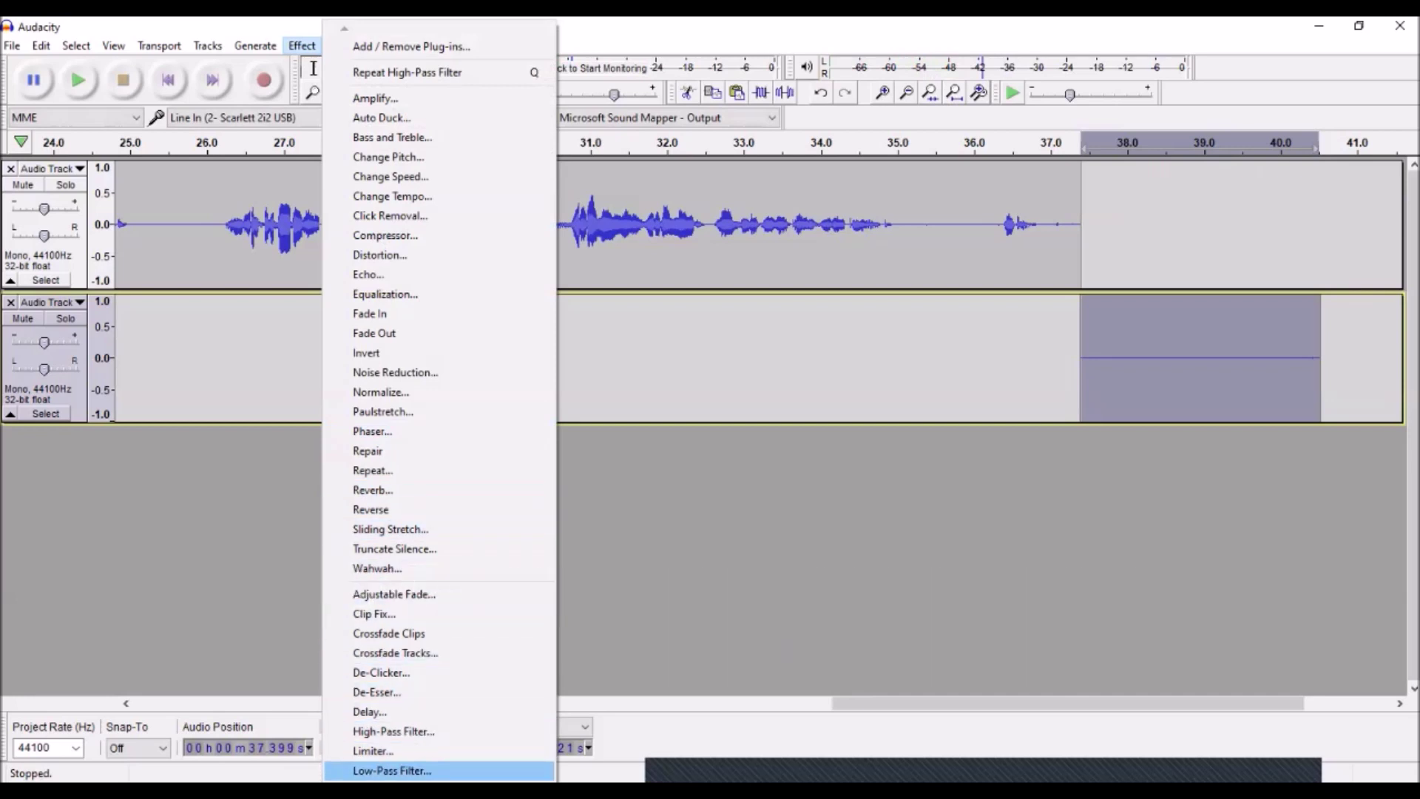
{"action": "key", "text": "Return"}
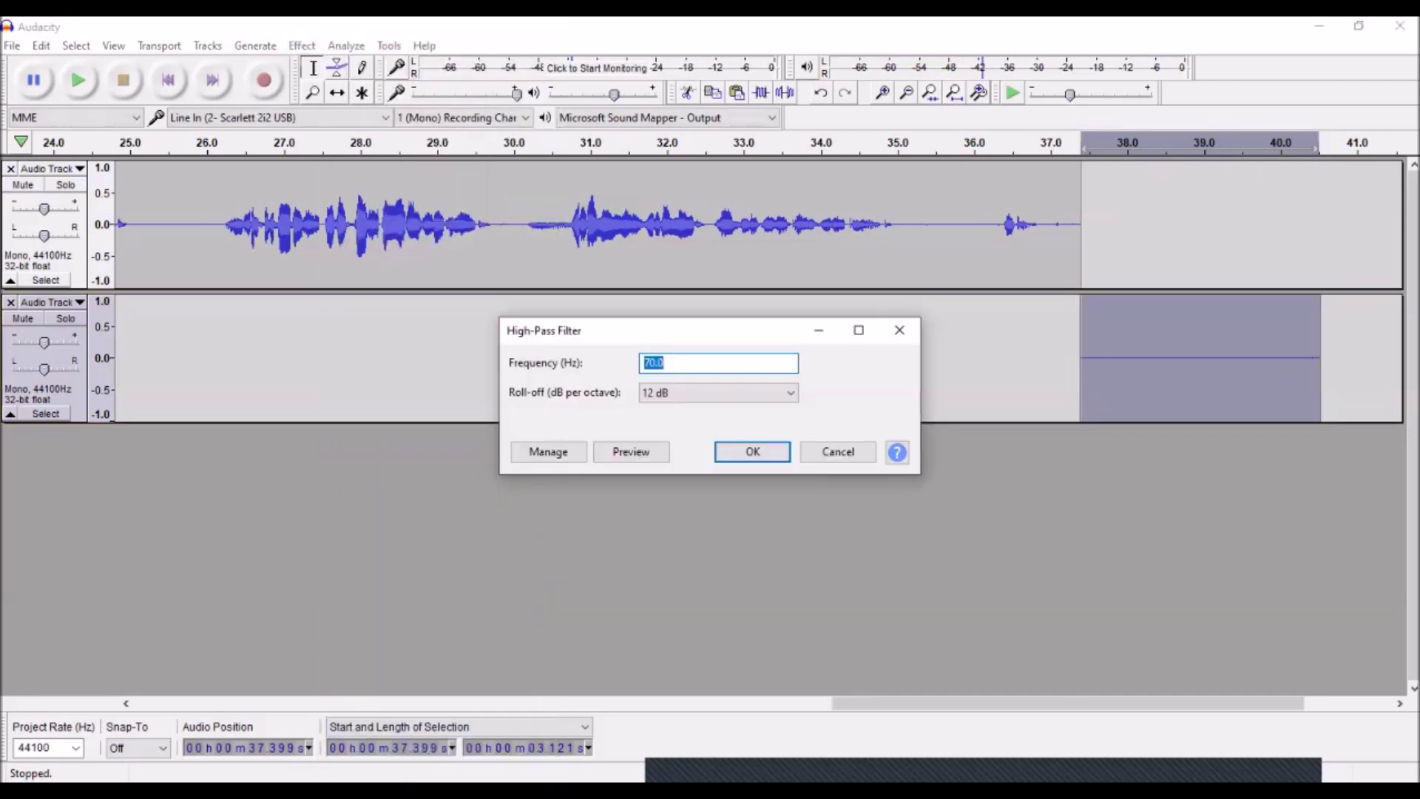
{"action": "left_click", "coordinate": [752, 451]}
{"action": "key", "text": "space"}
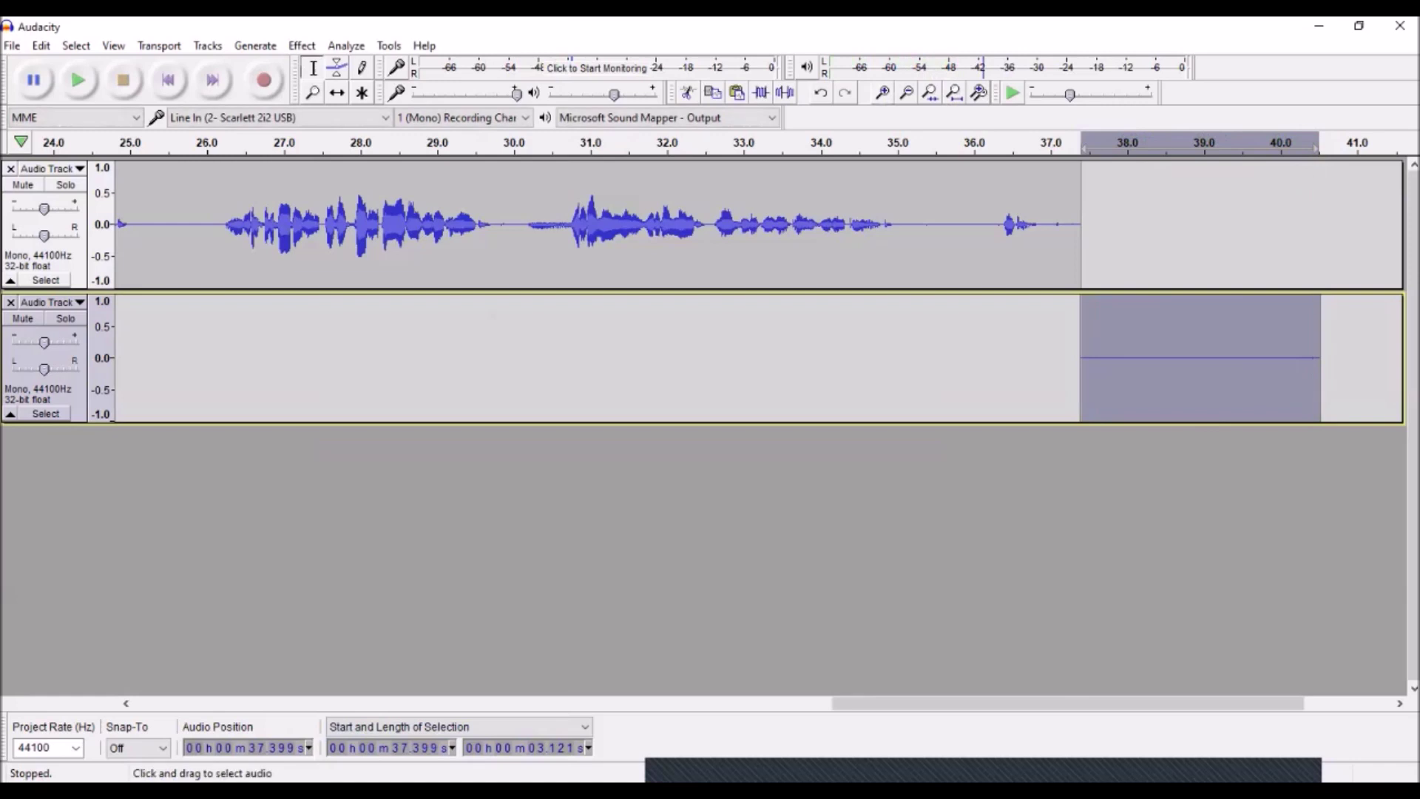
{"action": "left_click", "coordinate": [1132, 358]}
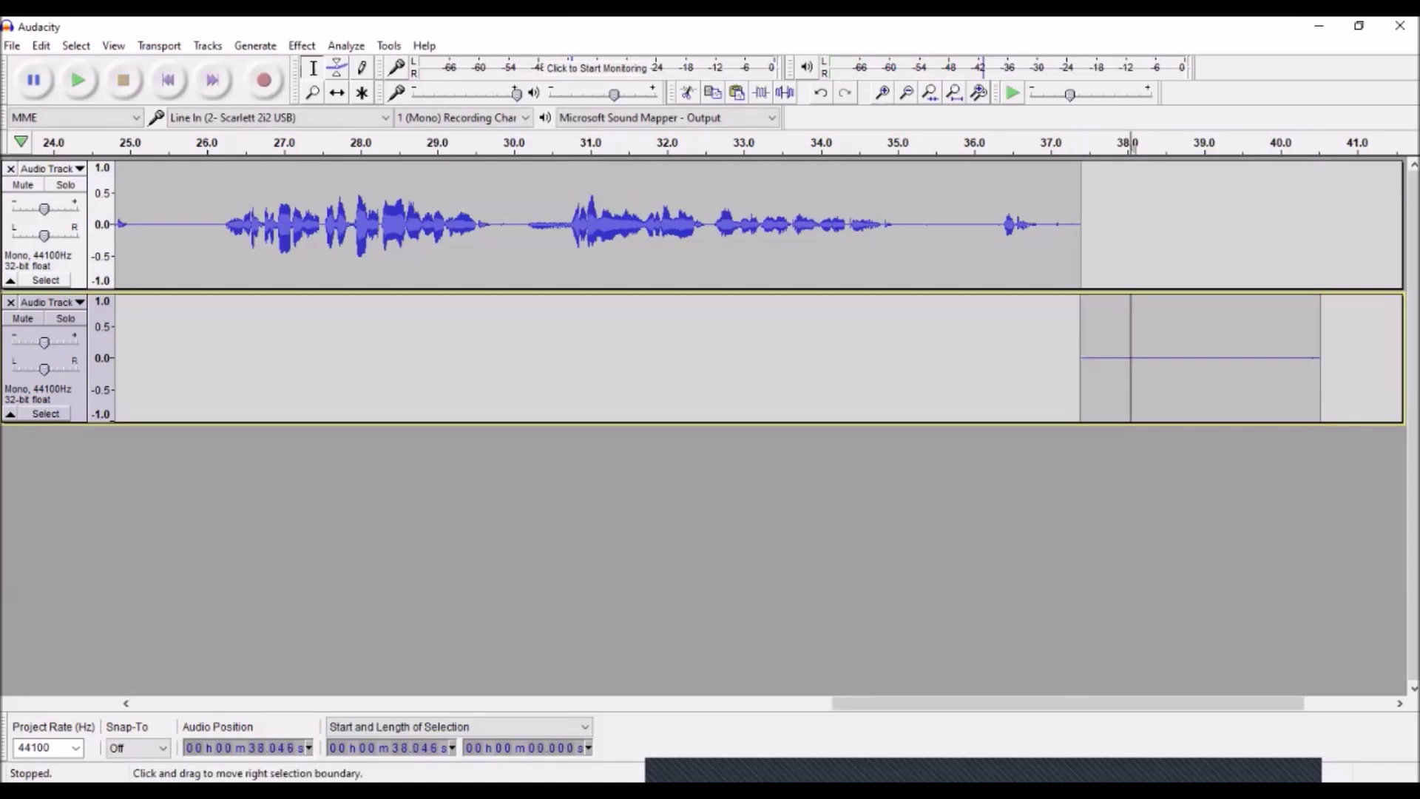
Step: Put a second of copied room tone over the 35–37.4 s ending, then select the 29.7–30.75 s breath
{"action": "left_click_drag", "start_coordinate": [1131, 359], "coordinate": [1206, 359]}
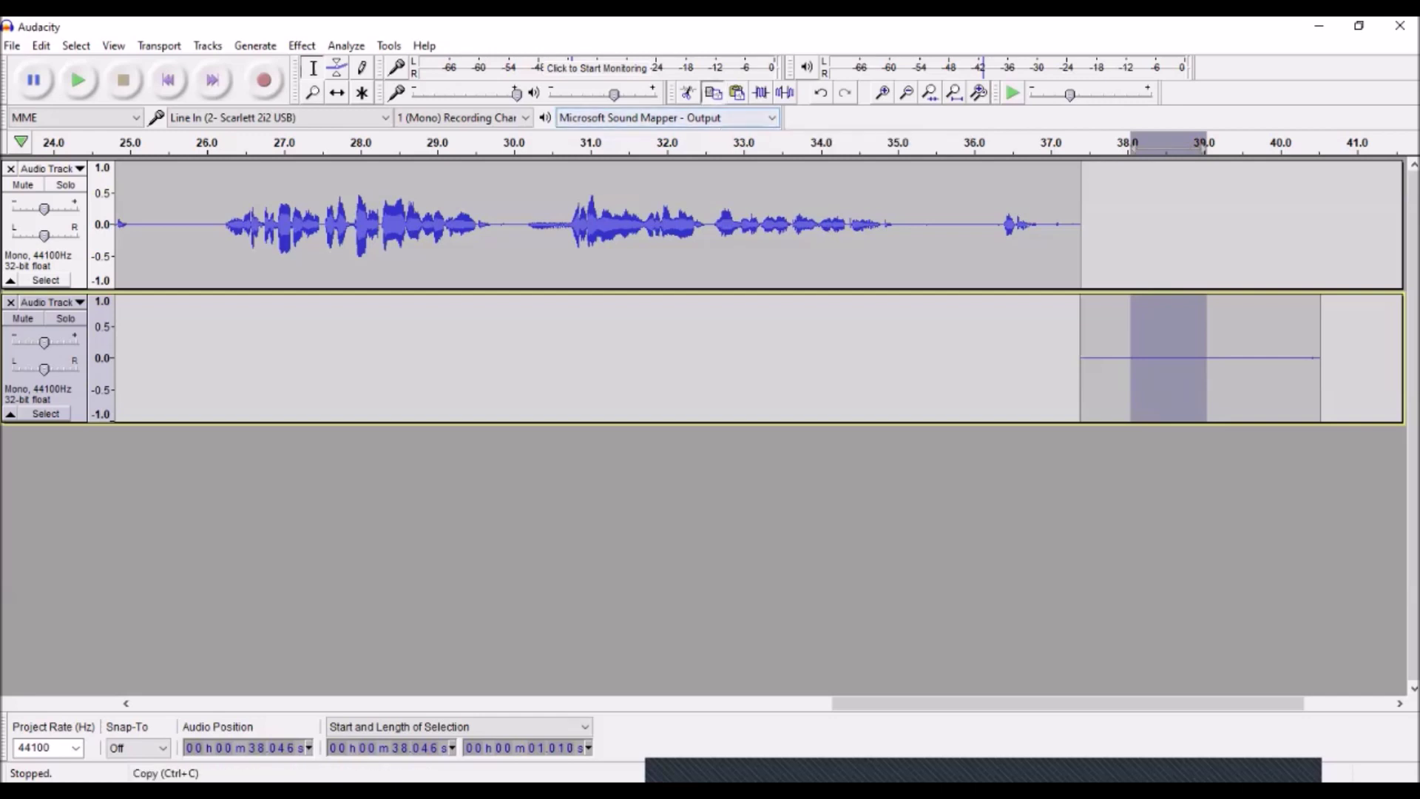
{"action": "left_click", "coordinate": [10, 302]}
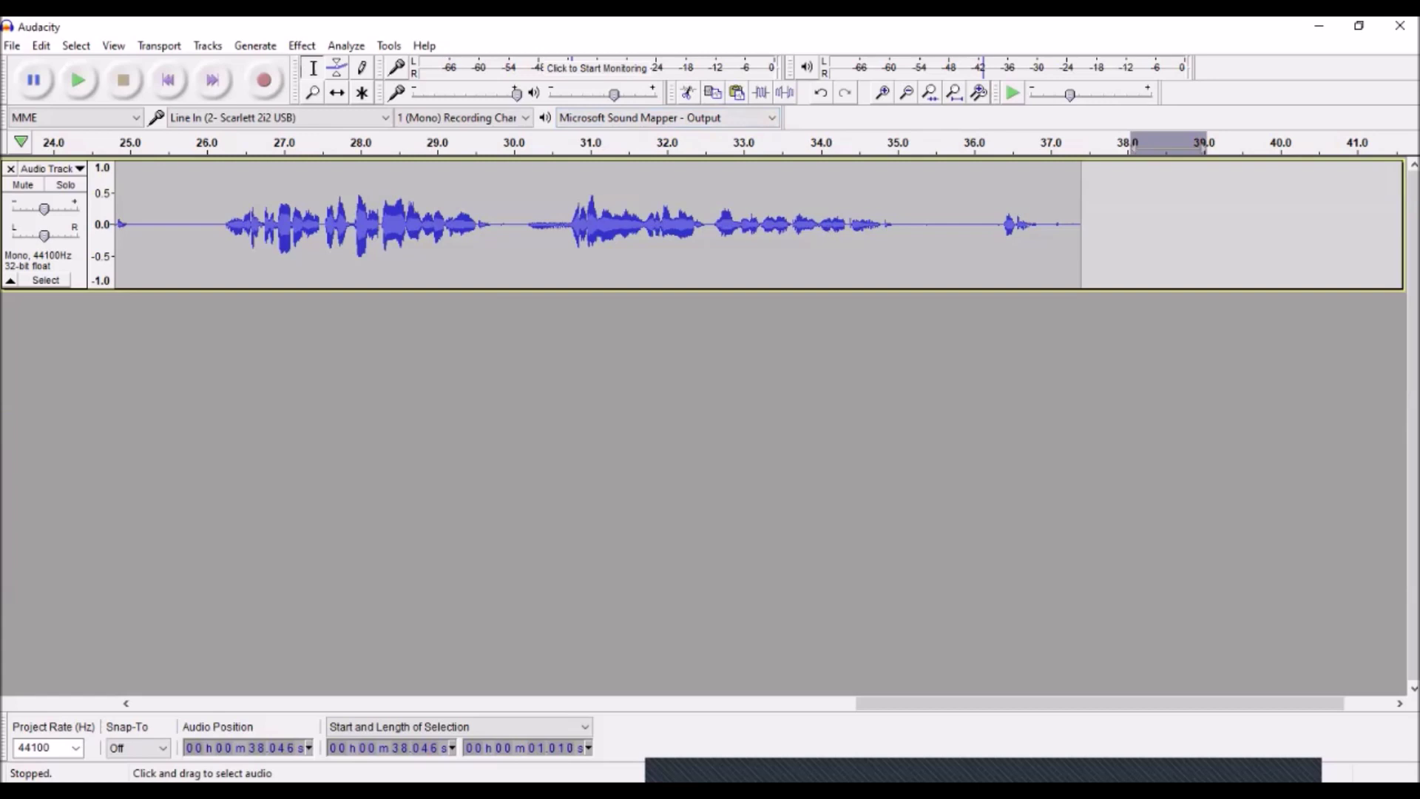
{"action": "left_click_drag", "start_coordinate": [899, 222], "coordinate": [1082, 222]}
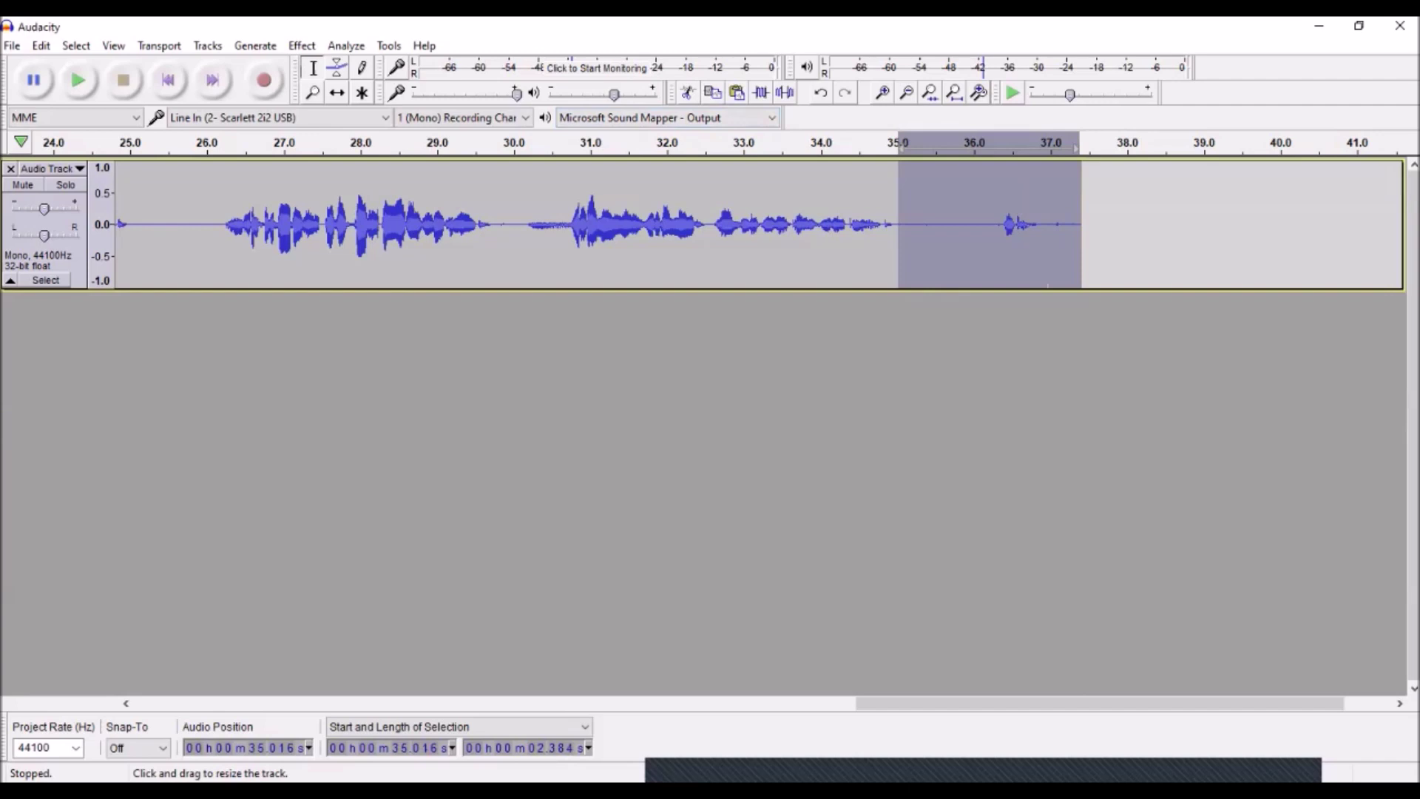
{"action": "key", "text": "ctrl+z"}
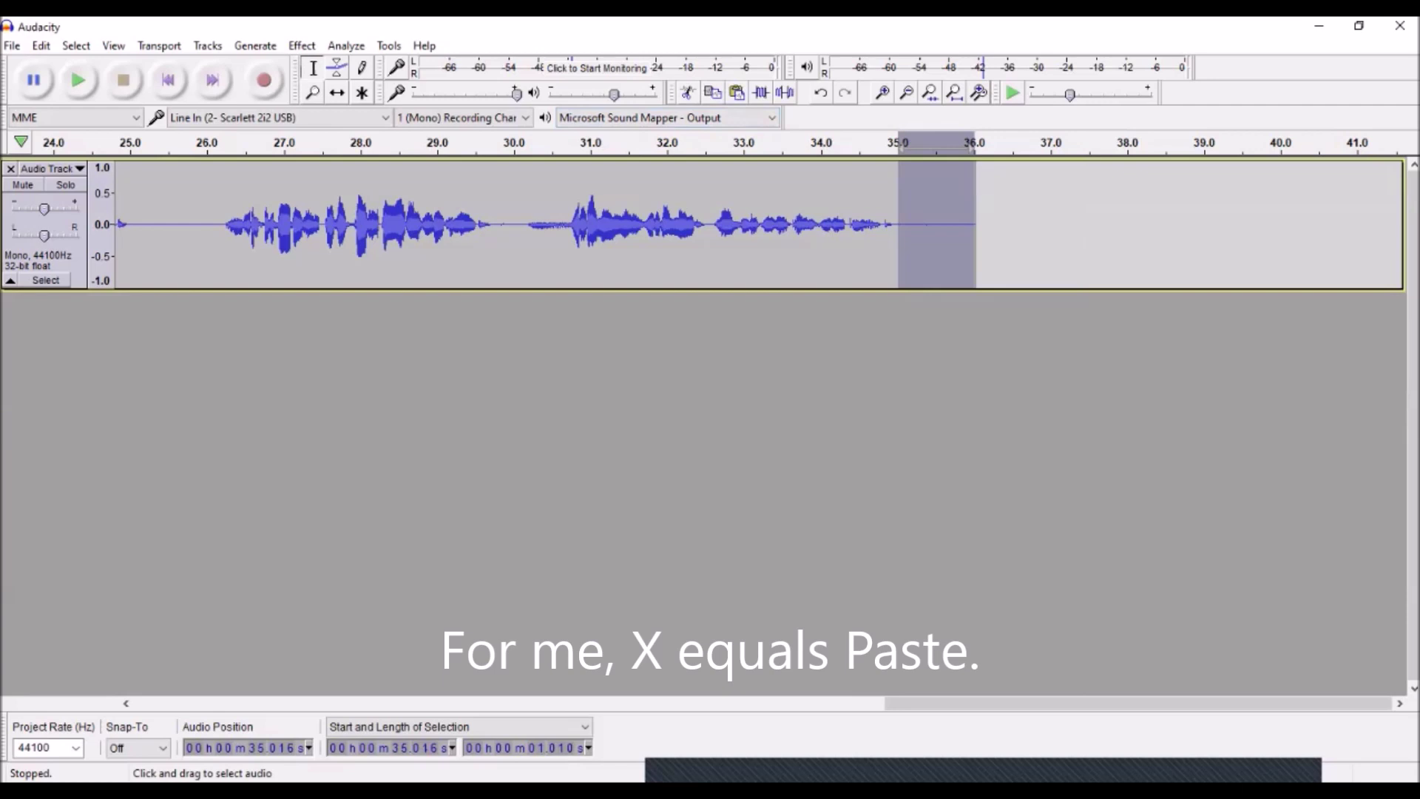
{"action": "left_click_drag", "start_coordinate": [494, 222], "coordinate": [570, 221]}
{"action": "key", "text": "space"}
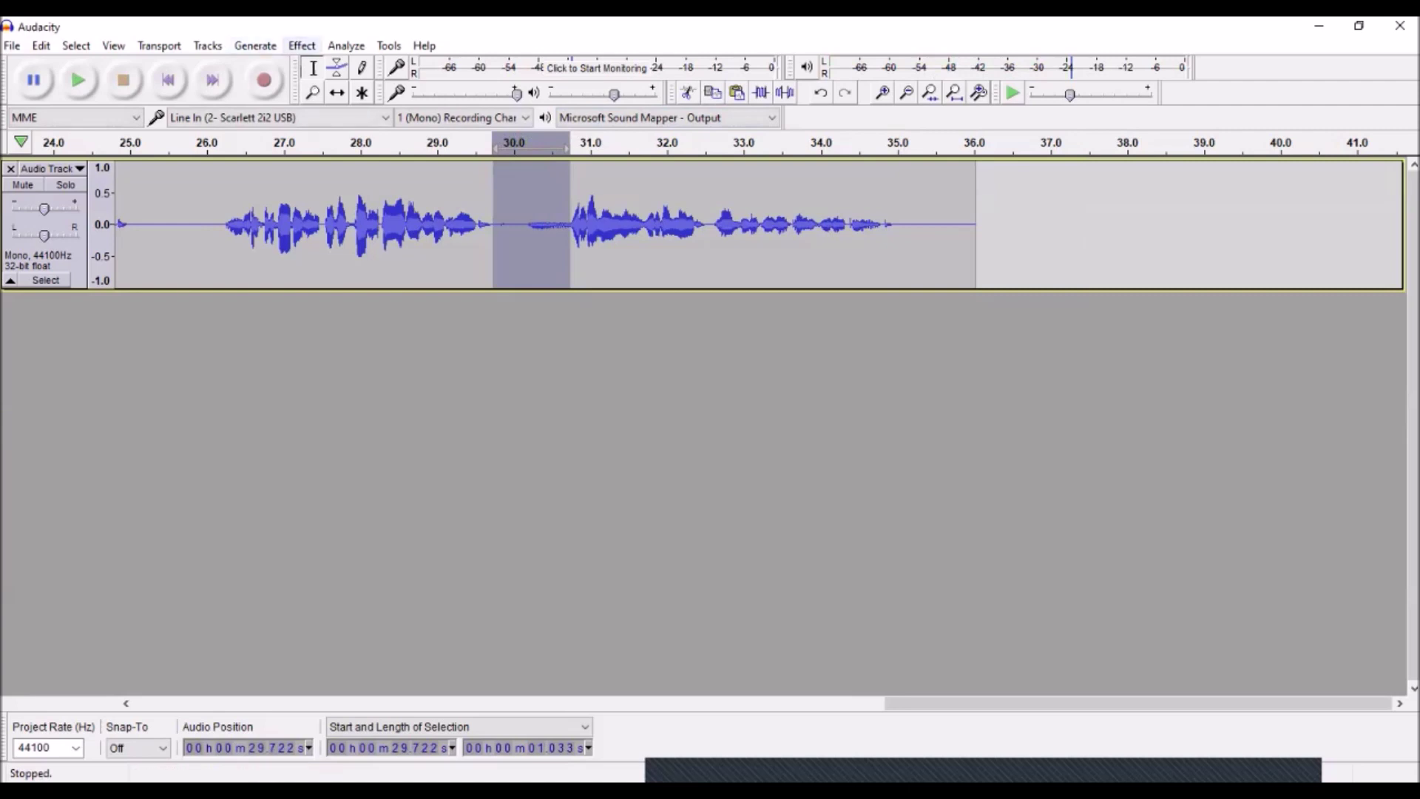
Step: Lower the 29.72–30.75 s breath with Amplify set to -12 dB
{"action": "left_click", "coordinate": [301, 45]}
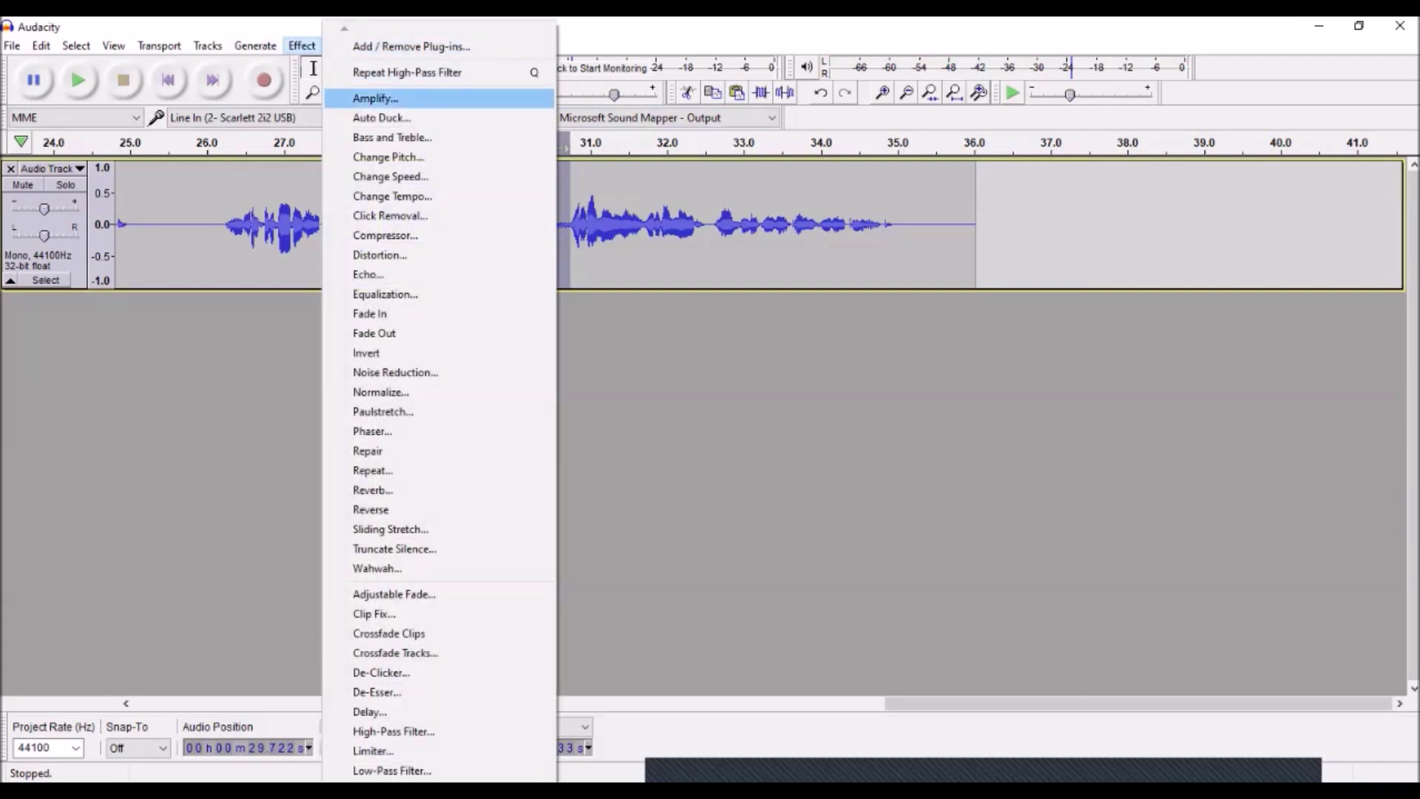
{"action": "key", "text": "Return"}
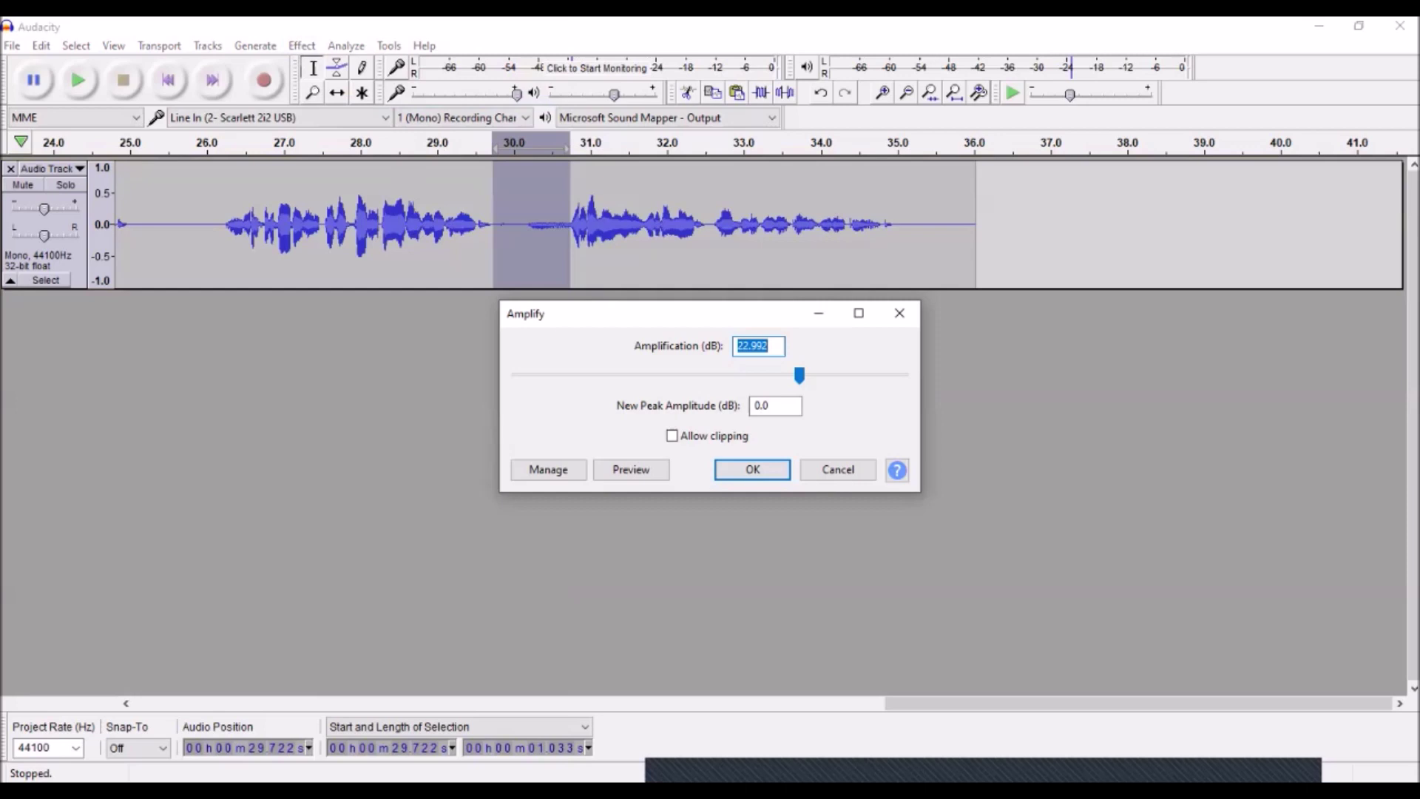
{"action": "type", "text": "-12"}
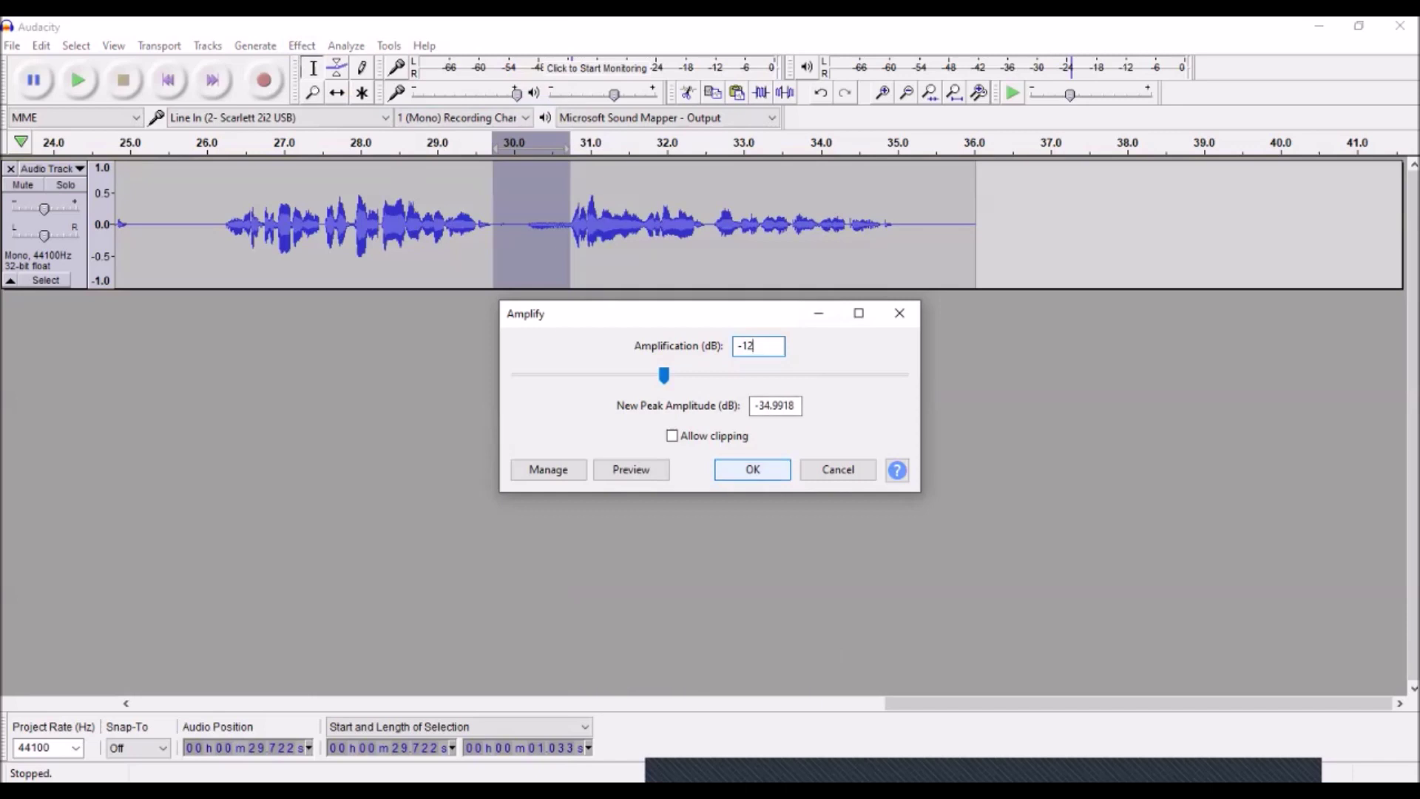
{"action": "key", "text": "Return"}
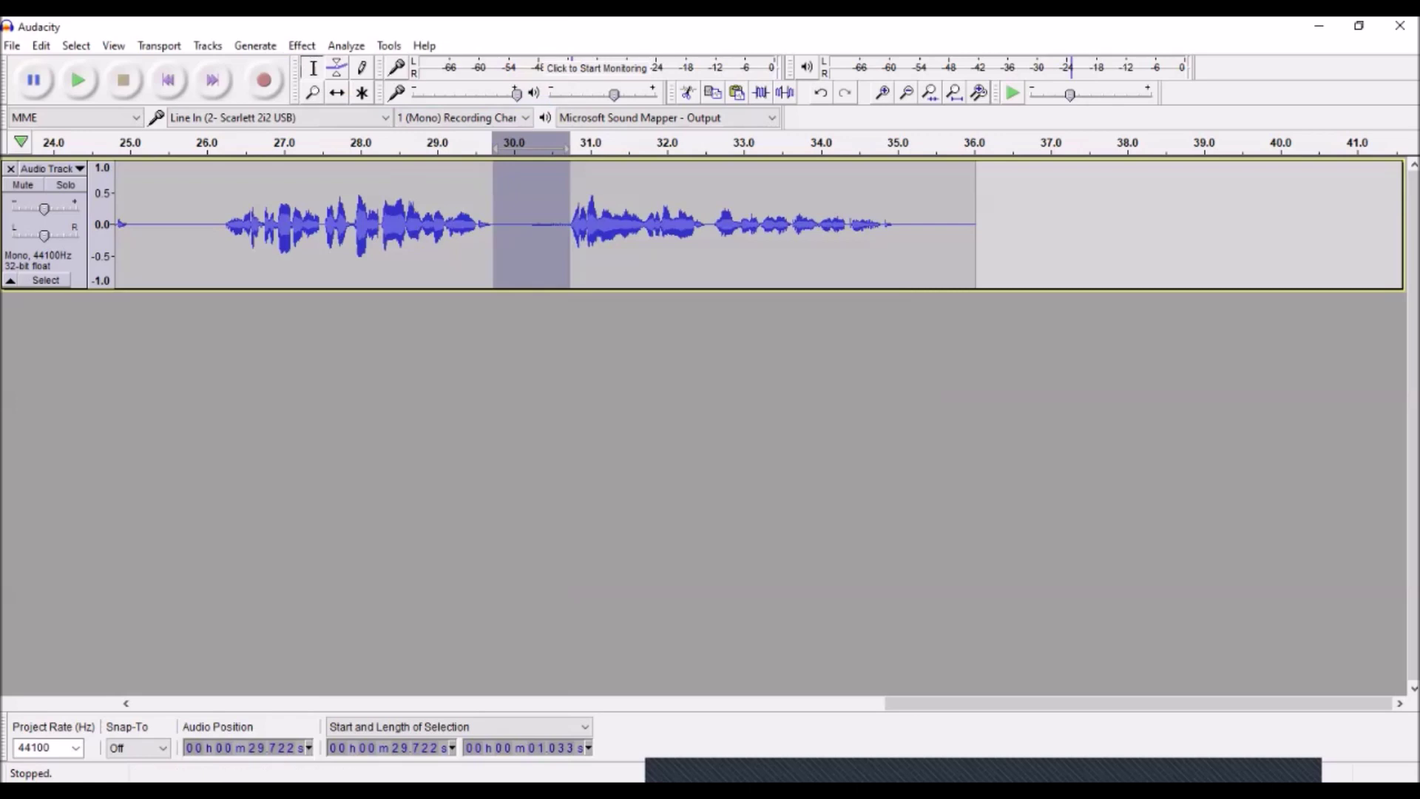
Step: Select and play the pause between 25 and 26 s
{"action": "scroll", "coordinate": [739, 225], "scroll_direction": "left", "scroll_amount": 3}
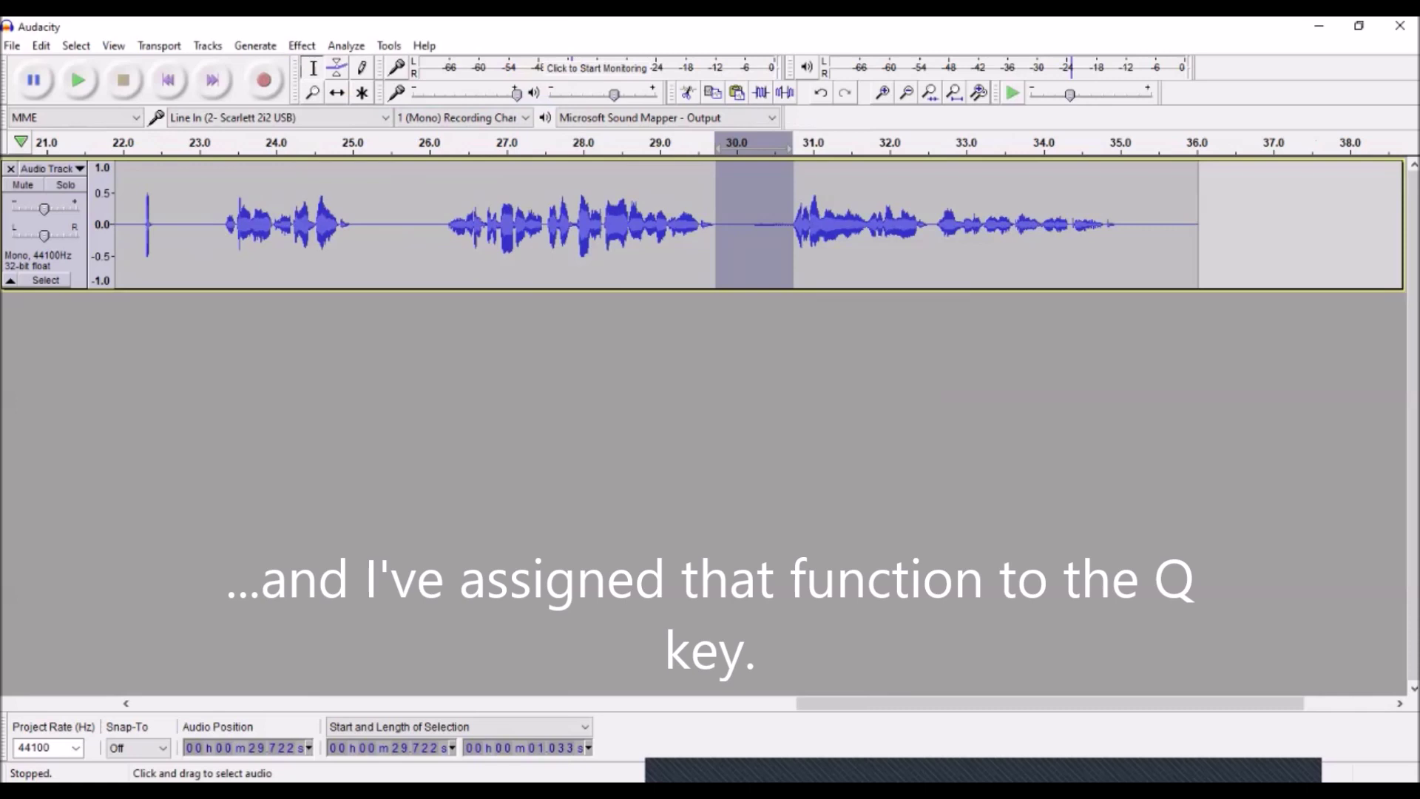
{"action": "left_click_drag", "start_coordinate": [354, 224], "coordinate": [448, 224]}
{"action": "key", "text": "space"}
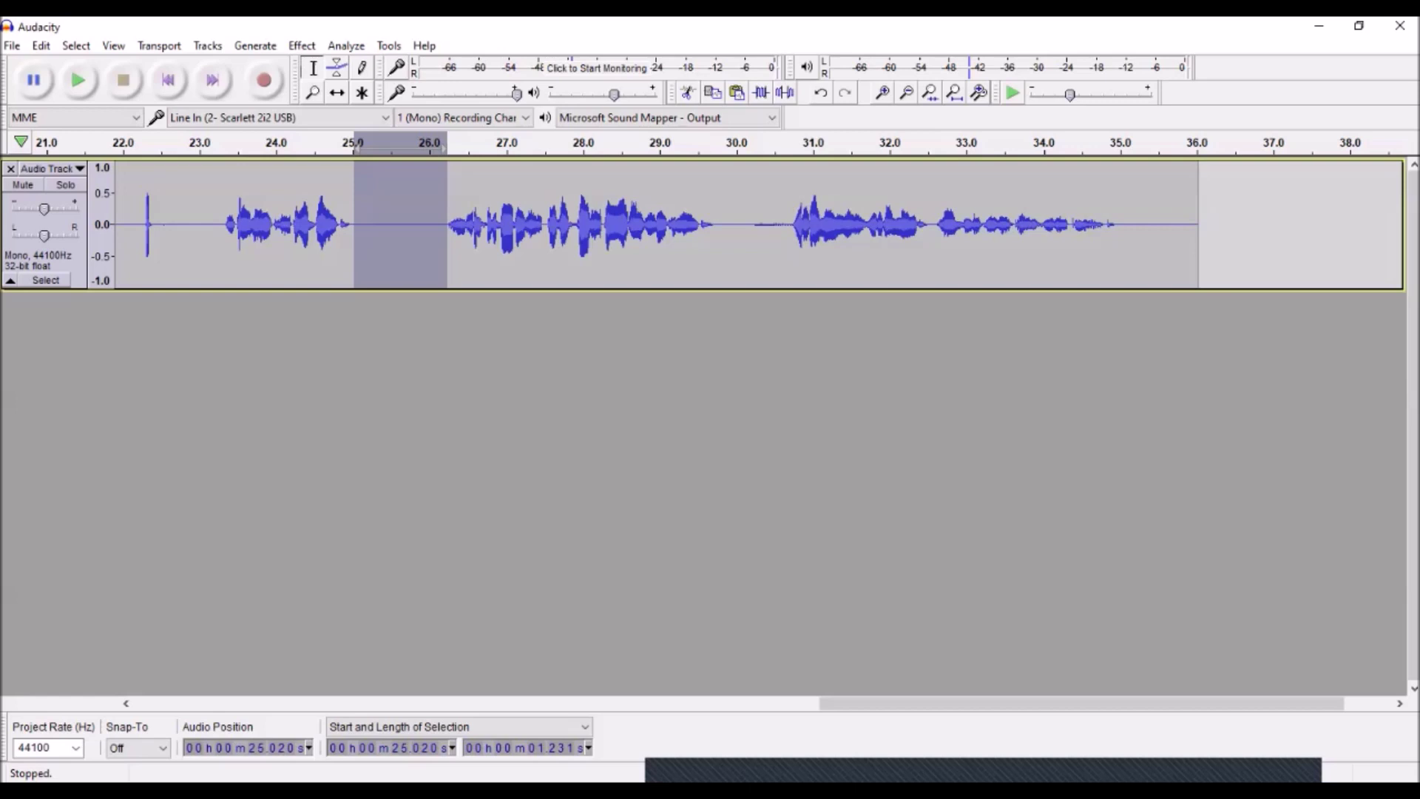
{"action": "key", "text": "space"}
Step: Locate the click near 22.2 s by playback, select it, and replace it with room tone
{"action": "scroll", "coordinate": [739, 222], "scroll_direction": "left", "scroll_amount": 4}
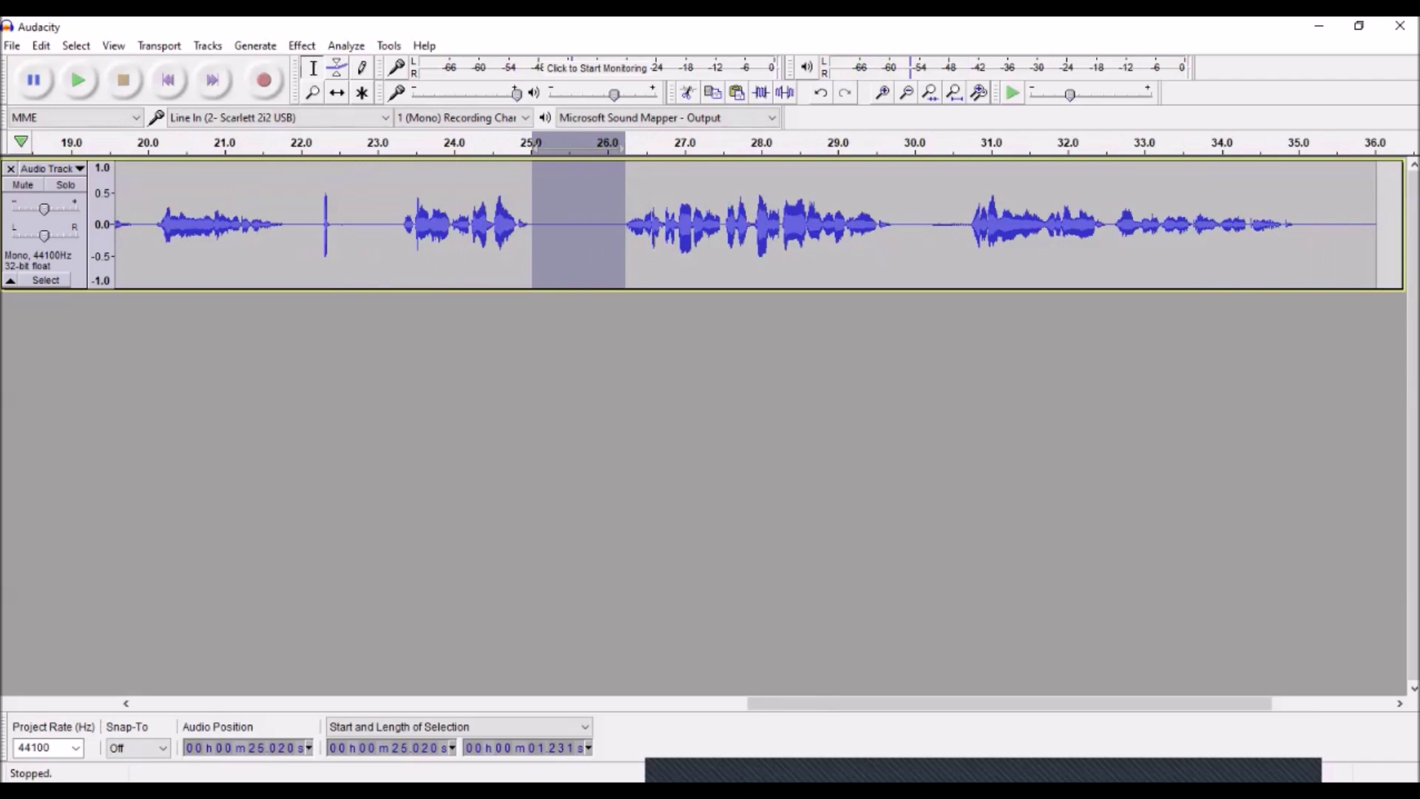
{"action": "left_click", "coordinate": [320, 222]}
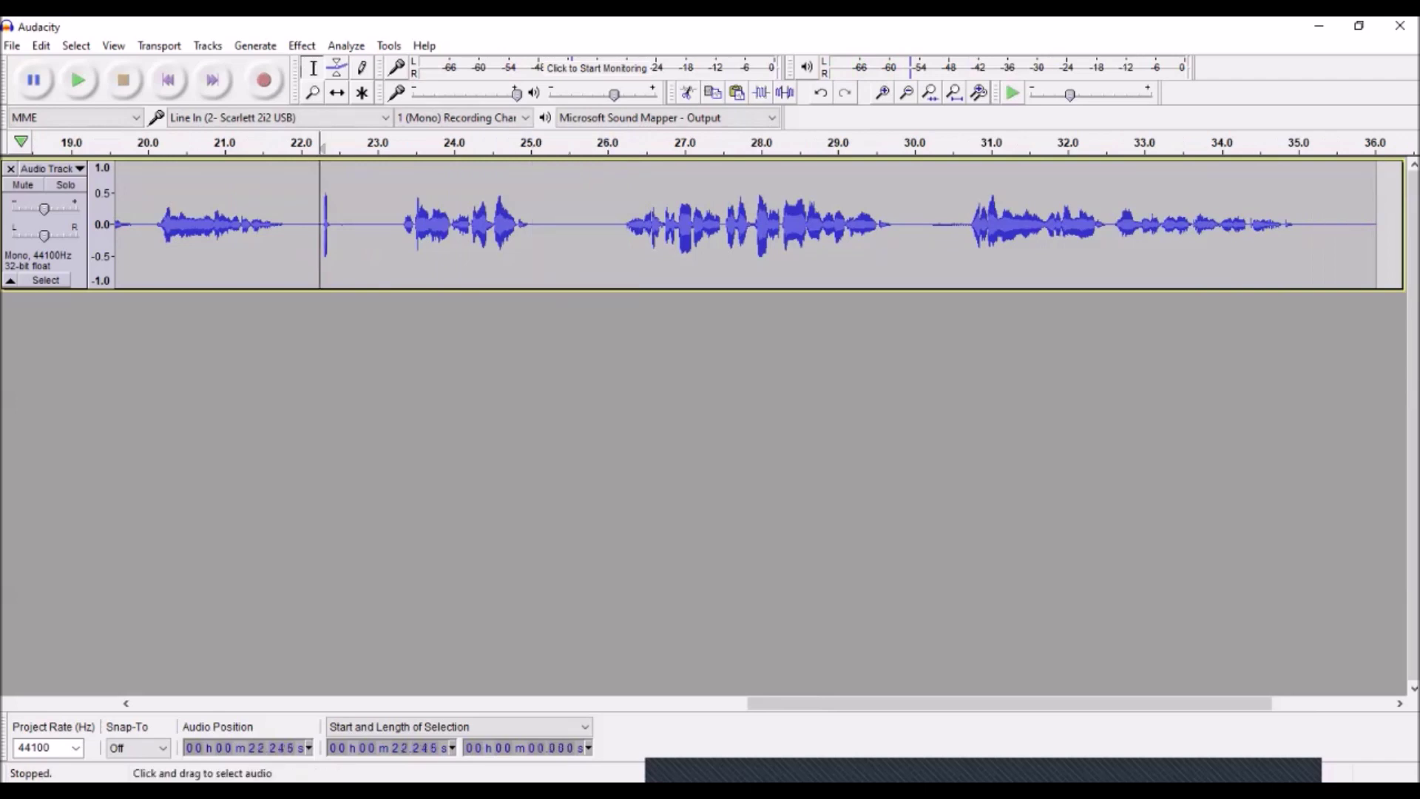
{"action": "key", "text": "space"}
{"action": "key", "text": "space"}
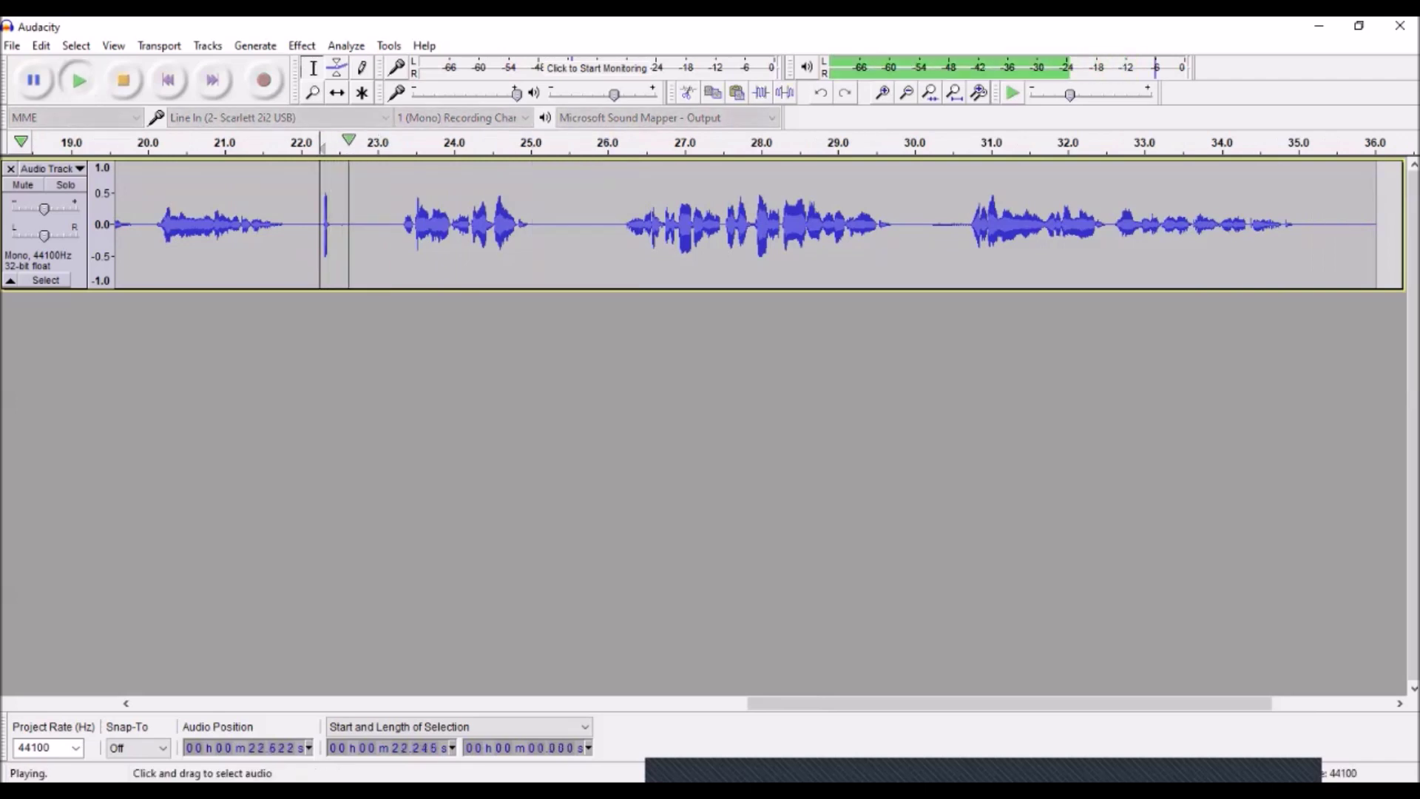
{"action": "key", "text": "space"}
{"action": "left_click_drag", "start_coordinate": [287, 221], "coordinate": [401, 222]}
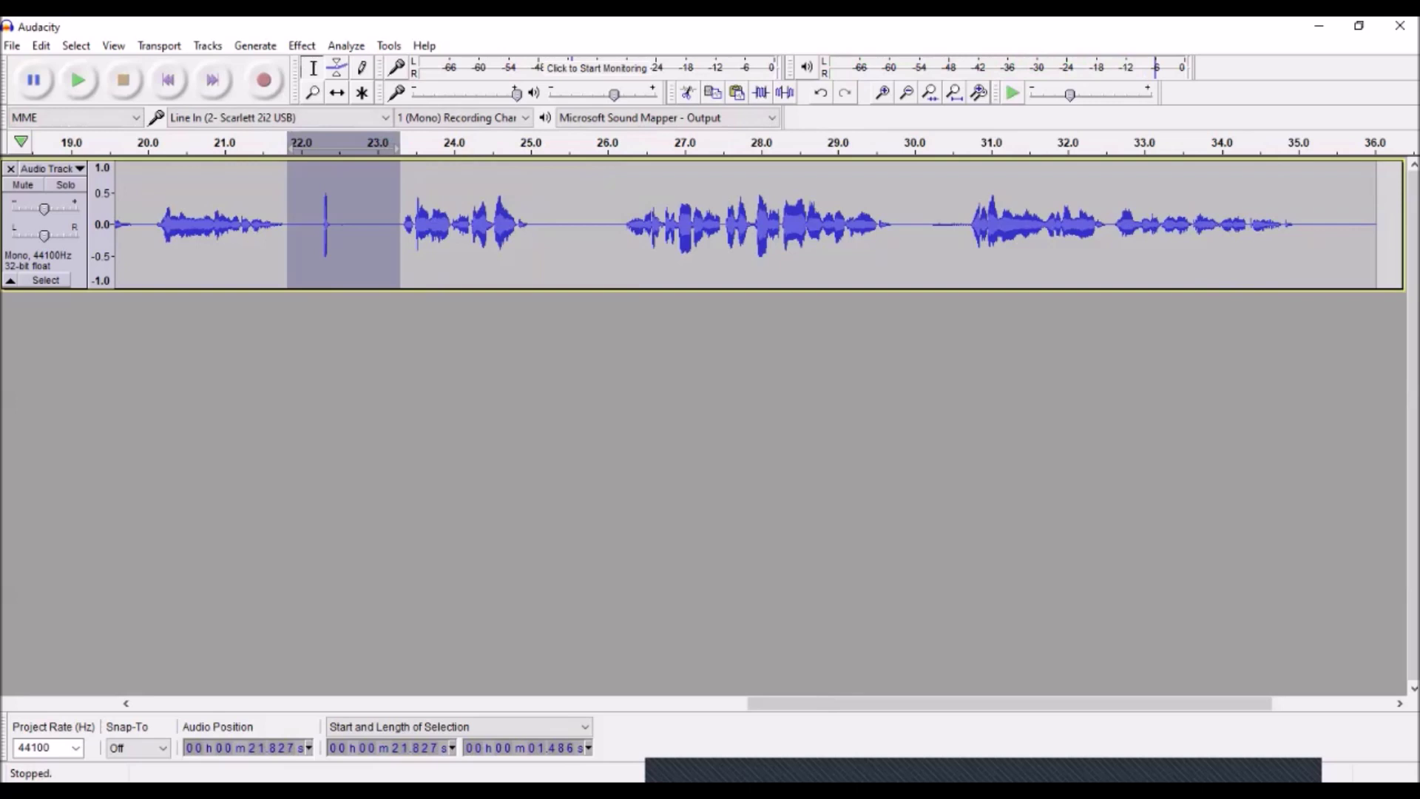
{"action": "key", "text": "ctrl+r"}
{"action": "scroll", "coordinate": [739, 221], "scroll_direction": "left", "scroll_amount": 7}
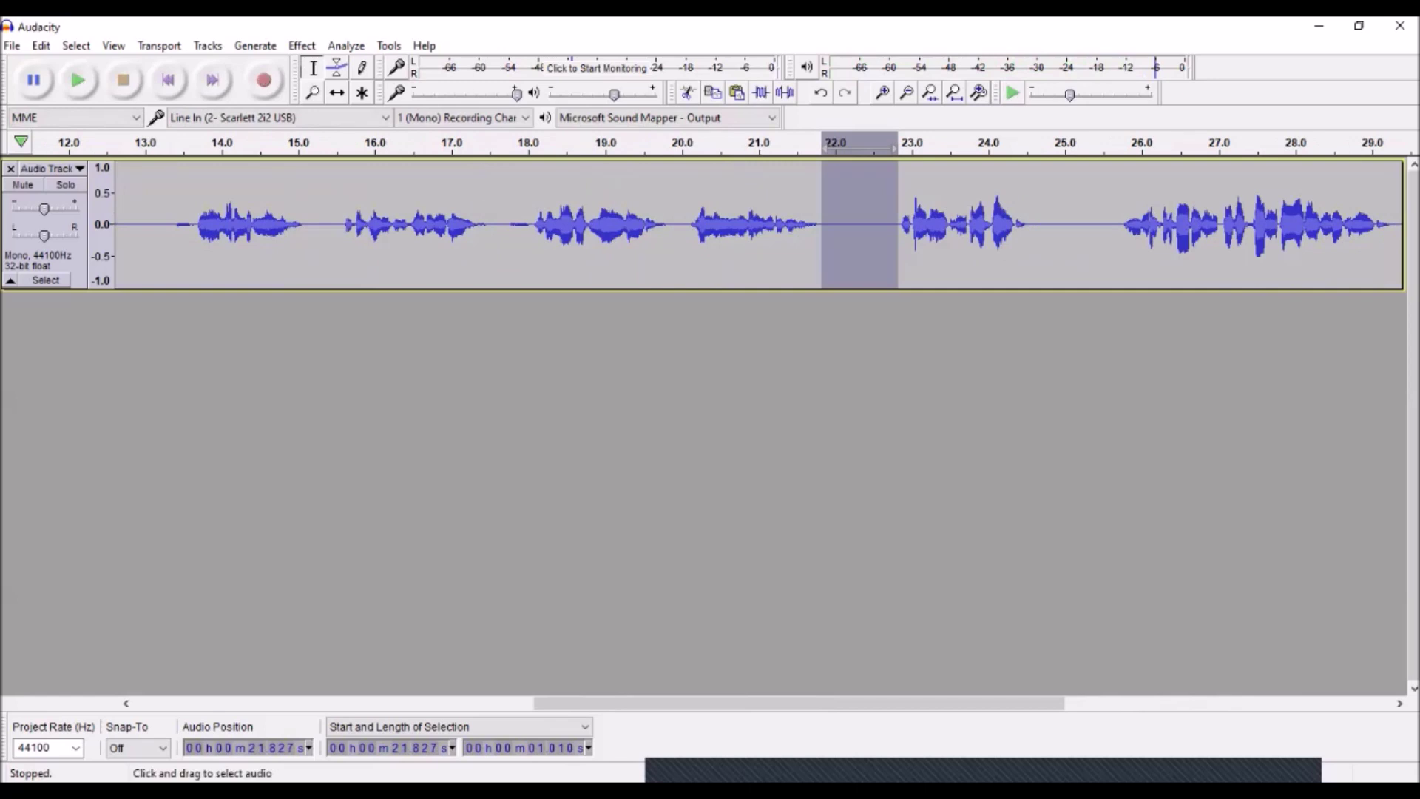
Step: Select the breath at 17.5 s, audition it, and lower it by 12 dB
{"action": "left_click_drag", "start_coordinate": [490, 222], "coordinate": [530, 222]}
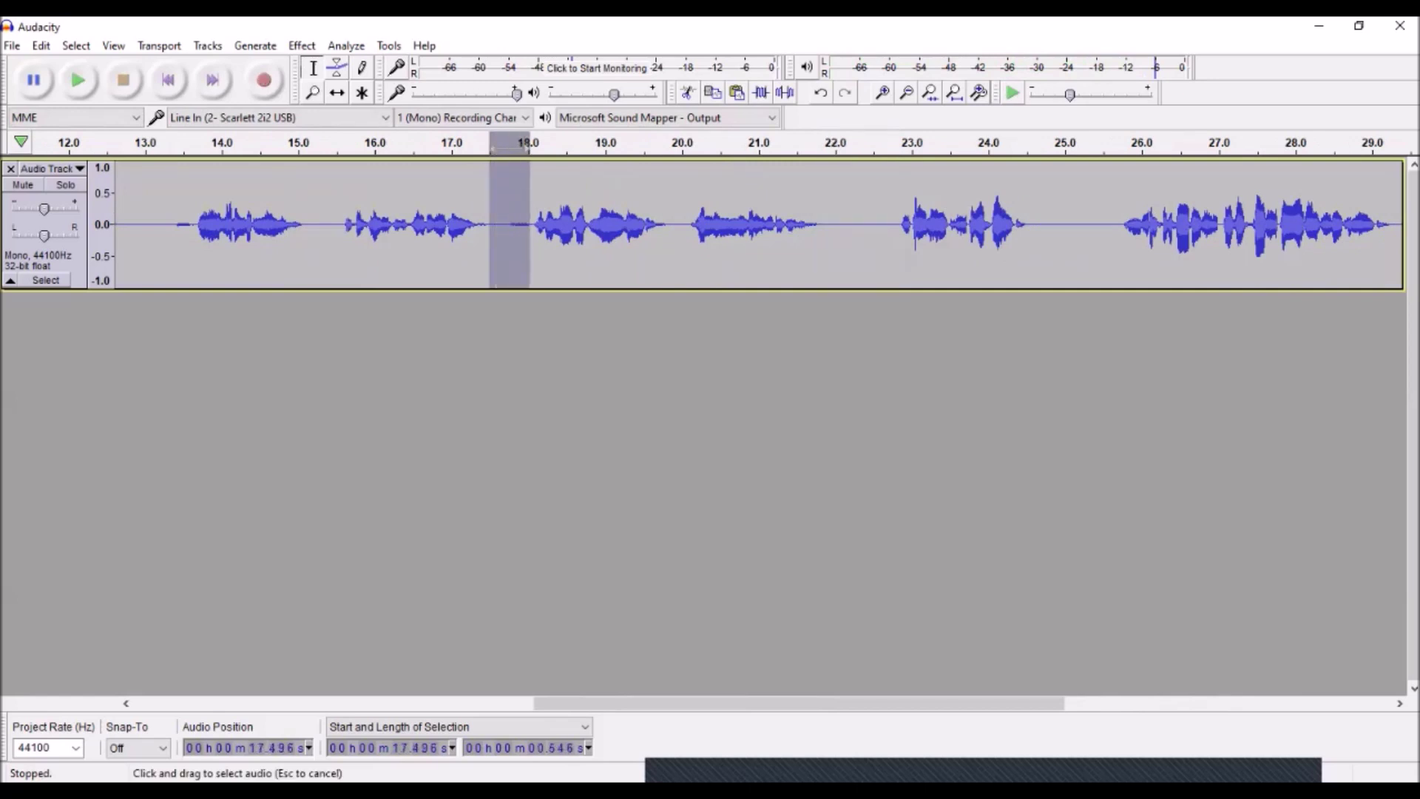
{"action": "key", "text": "space"}
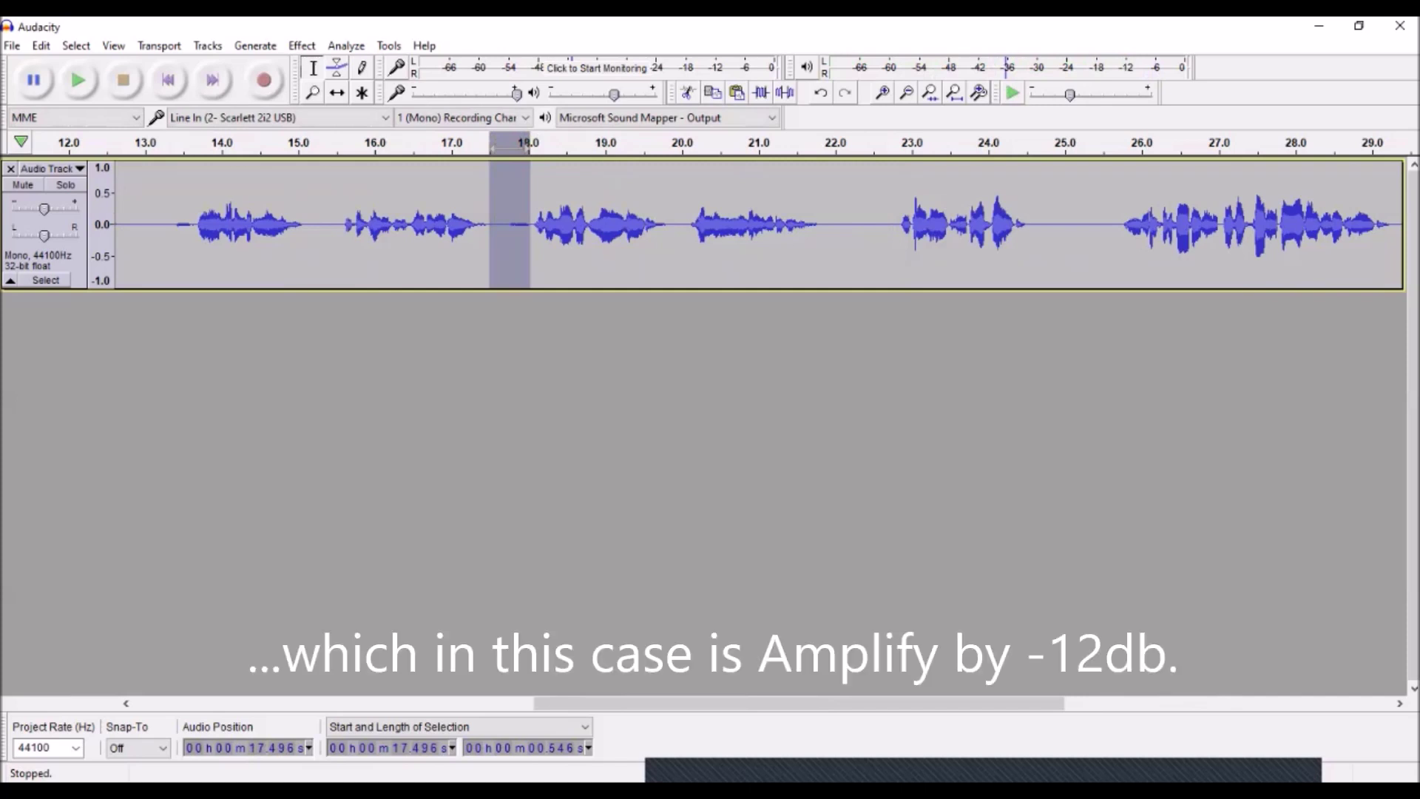
{"action": "key", "text": "space"}
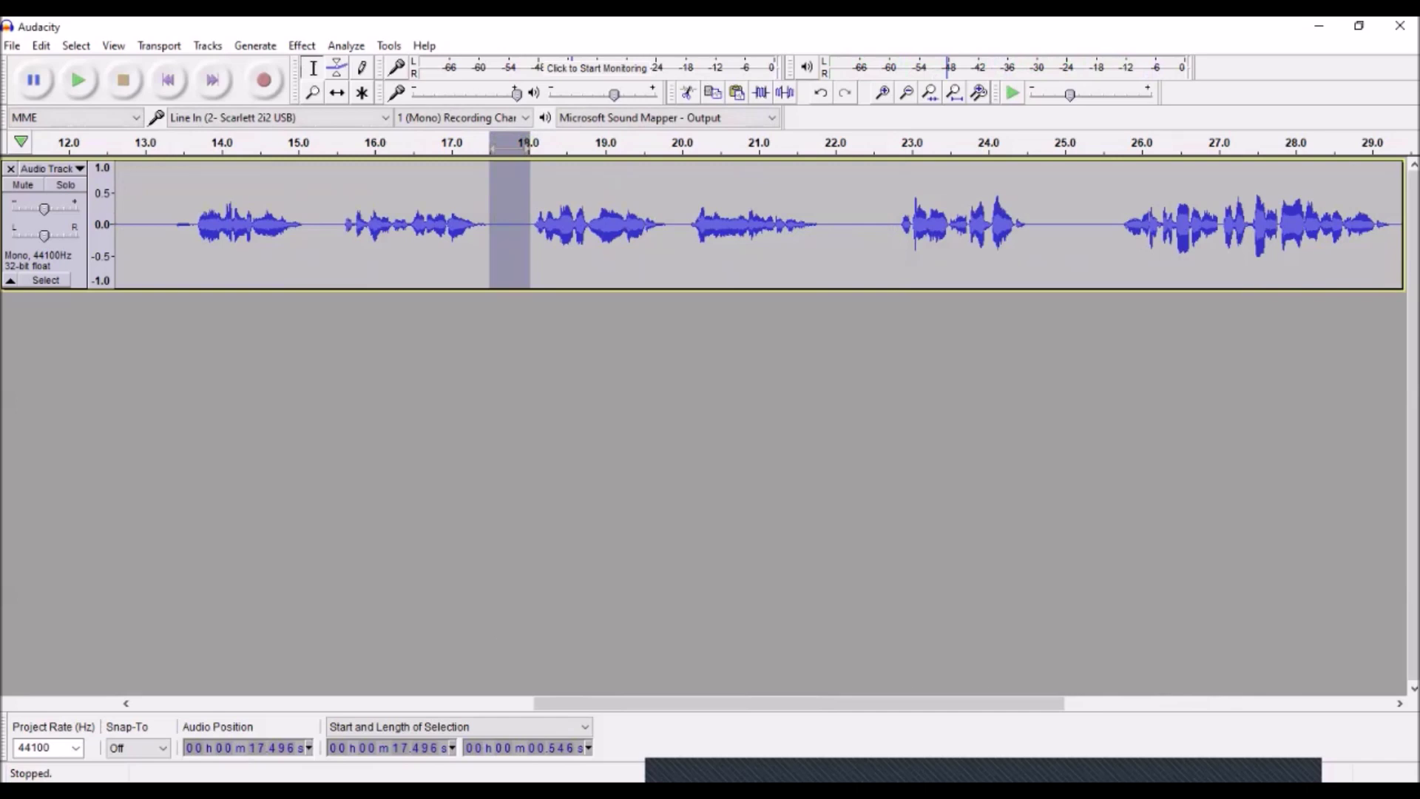
Step: Select the click from 12 to 13.65 s and replace it with room tone
{"action": "scroll", "coordinate": [740, 222], "scroll_direction": "left", "scroll_amount": 3}
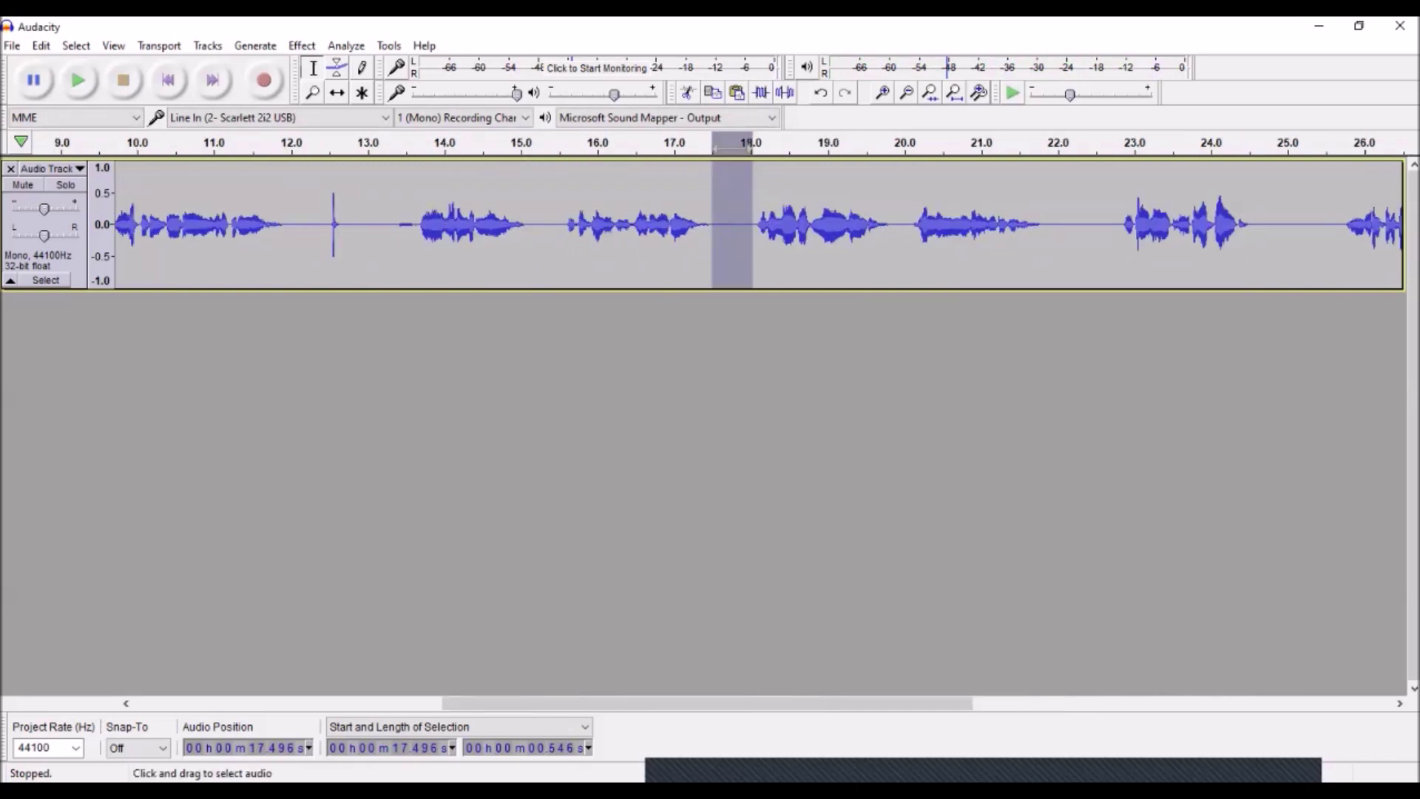
{"action": "left_click_drag", "start_coordinate": [287, 222], "coordinate": [416, 222]}
{"action": "key", "text": "space"}
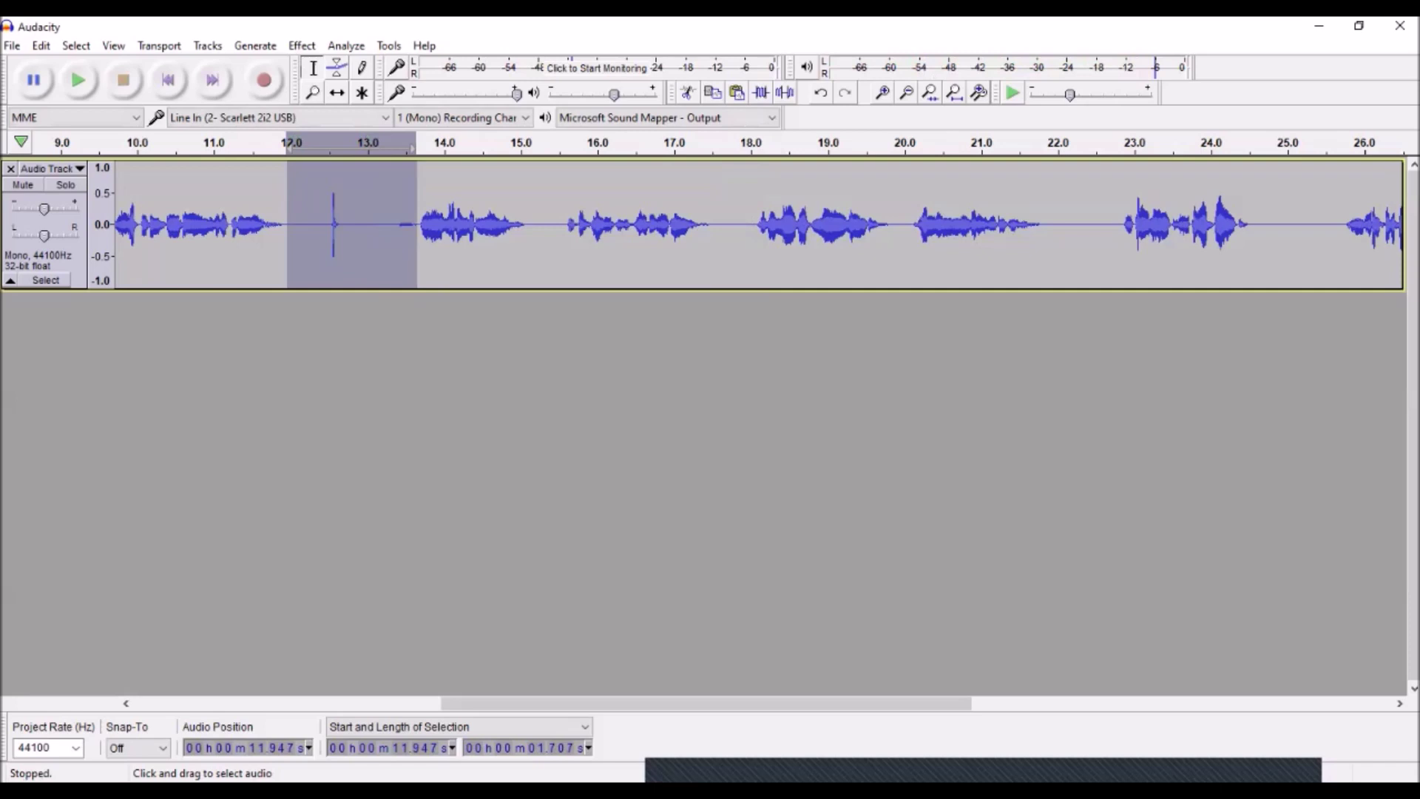
{"action": "key", "text": "ctrl+z"}
Step: Select and play the pause from 6.26 to 7.0 s
{"action": "scroll", "coordinate": [758, 224], "scroll_direction": "left", "scroll_amount": 6}
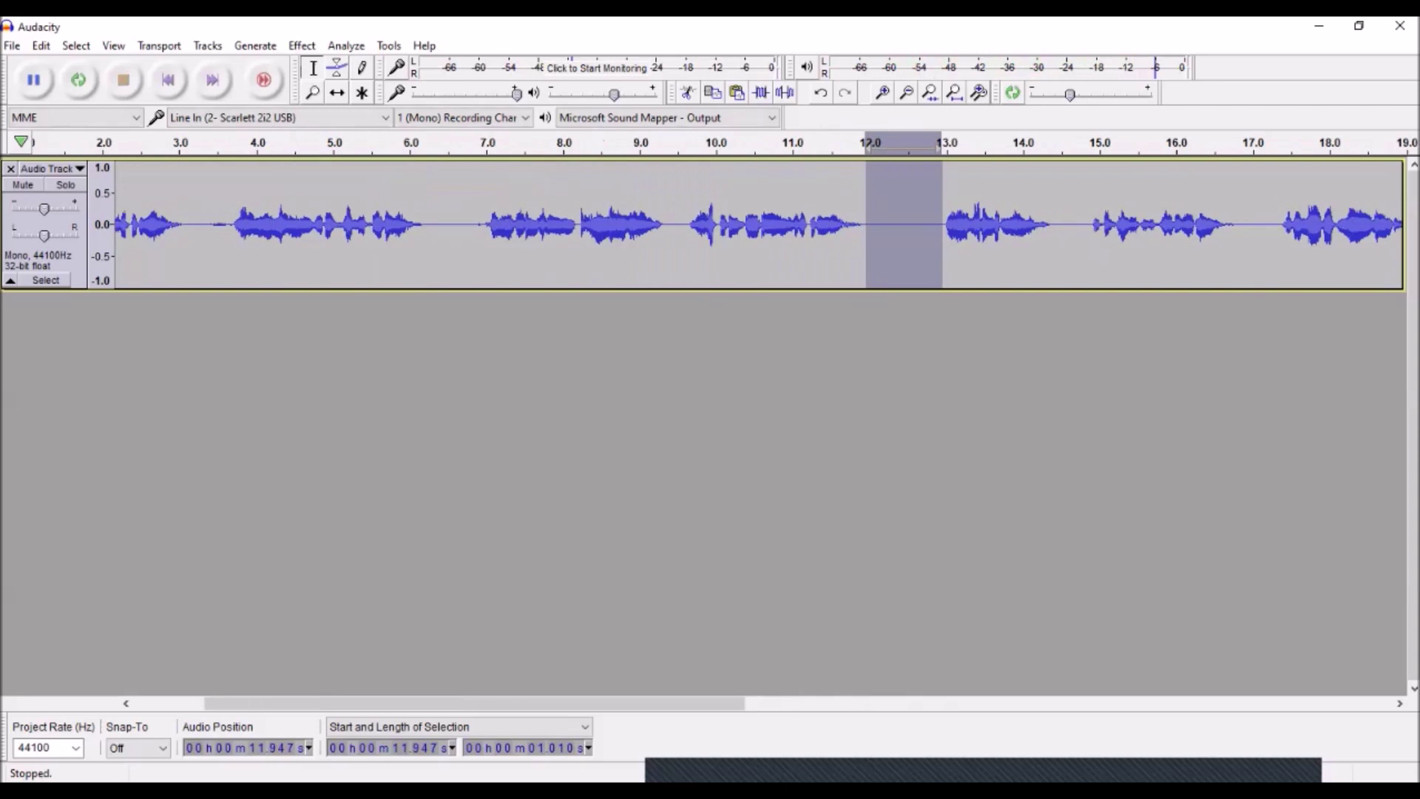
{"action": "left_click_drag", "start_coordinate": [429, 222], "coordinate": [483, 222]}
{"action": "key", "text": "space"}
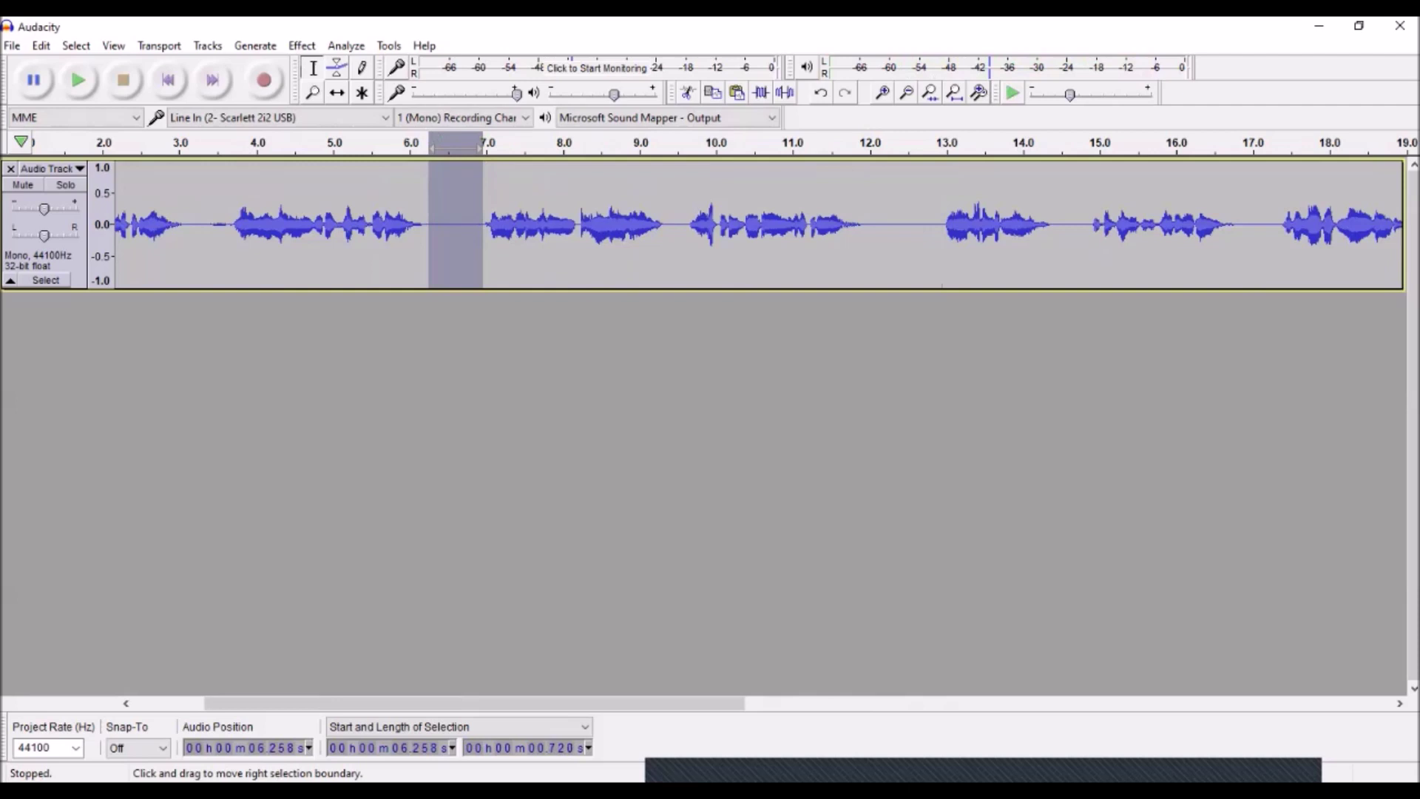
{"action": "key", "text": "space"}
Step: Select and listen to the gap starting at 3.065 s
{"action": "scroll", "coordinate": [739, 221], "scroll_direction": "left", "scroll_amount": 3}
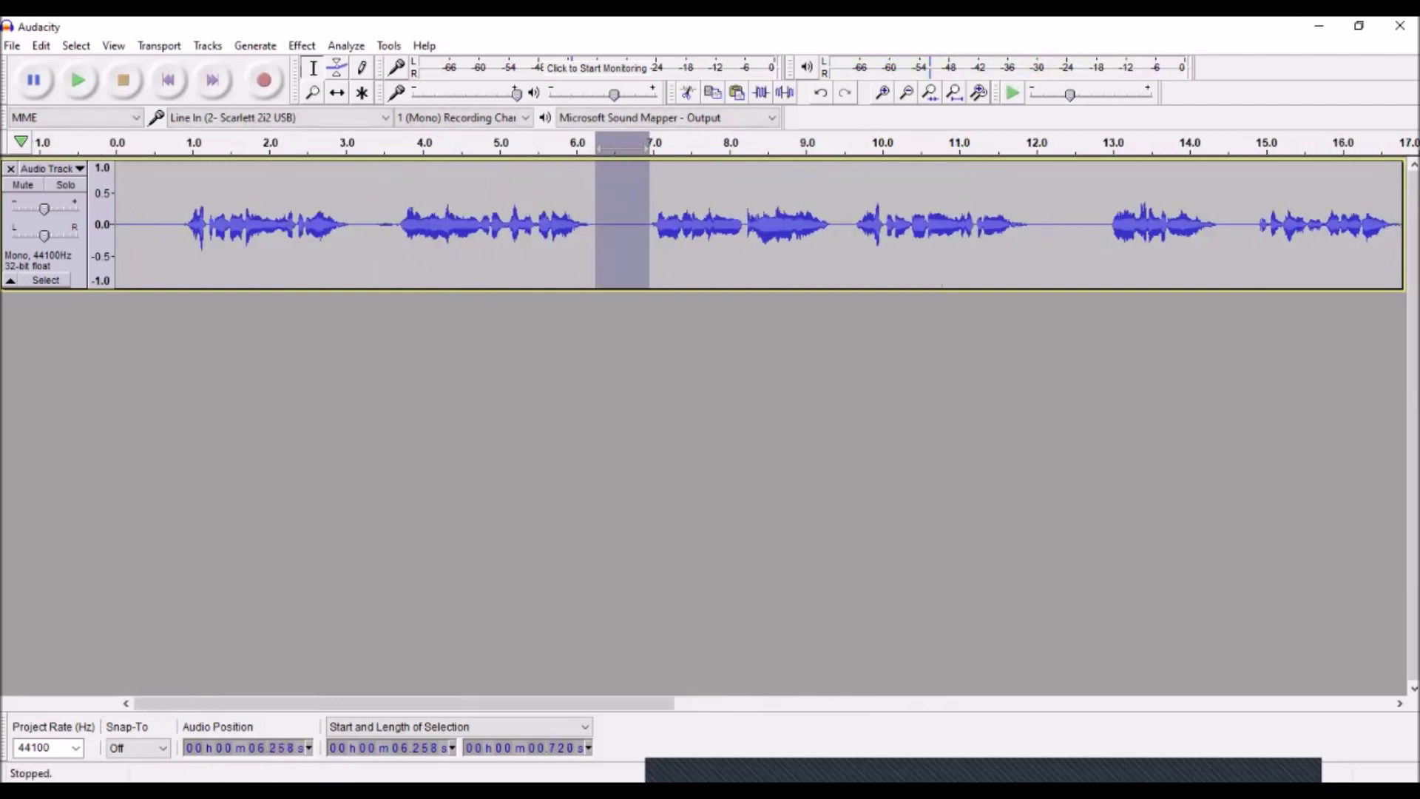
{"action": "left_click_drag", "start_coordinate": [352, 222], "coordinate": [398, 222]}
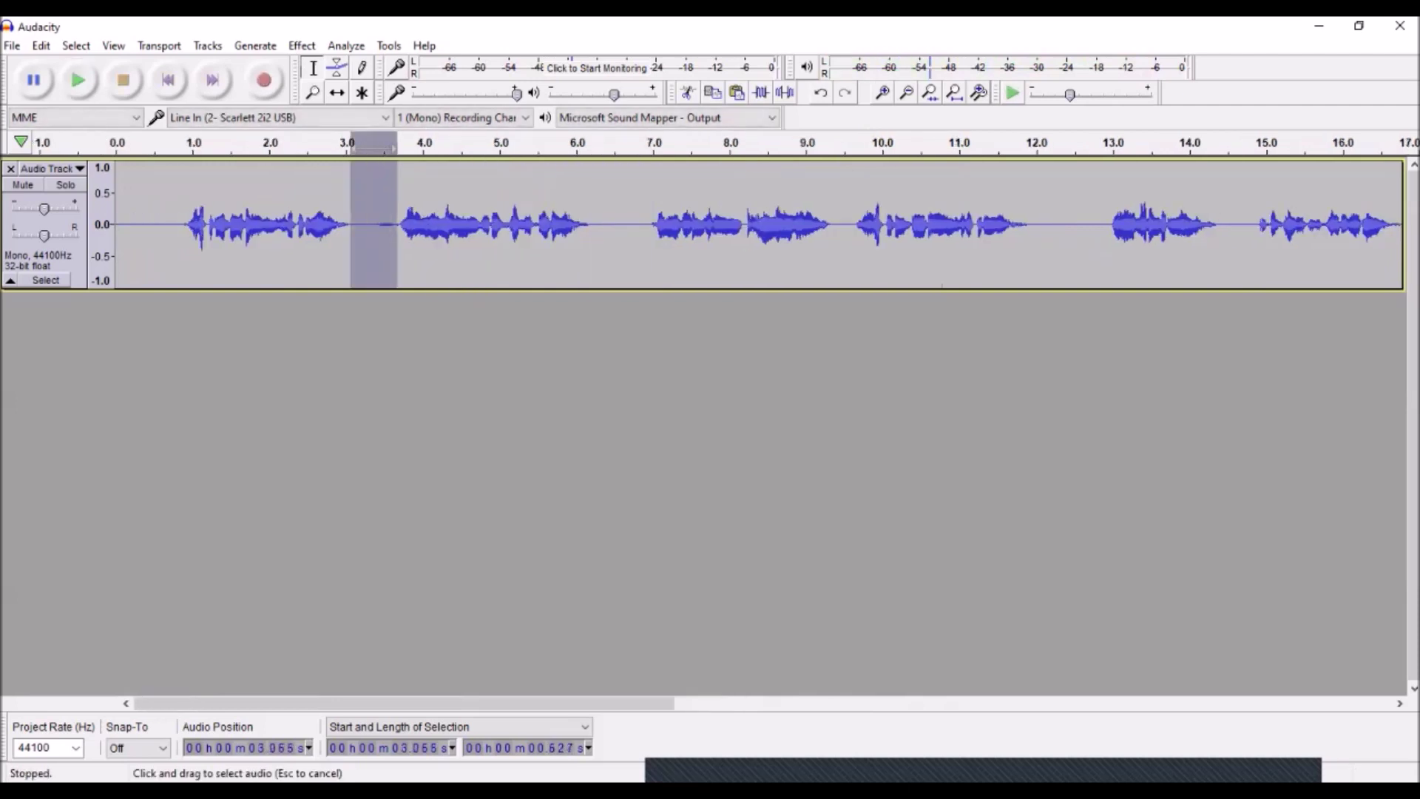
{"action": "key", "text": "space"}
Step: Replace the opening 0–0.94 s with room tone, then play it from 0.2 s twice to check
{"action": "left_click_drag", "start_coordinate": [116, 222], "coordinate": [186, 222]}
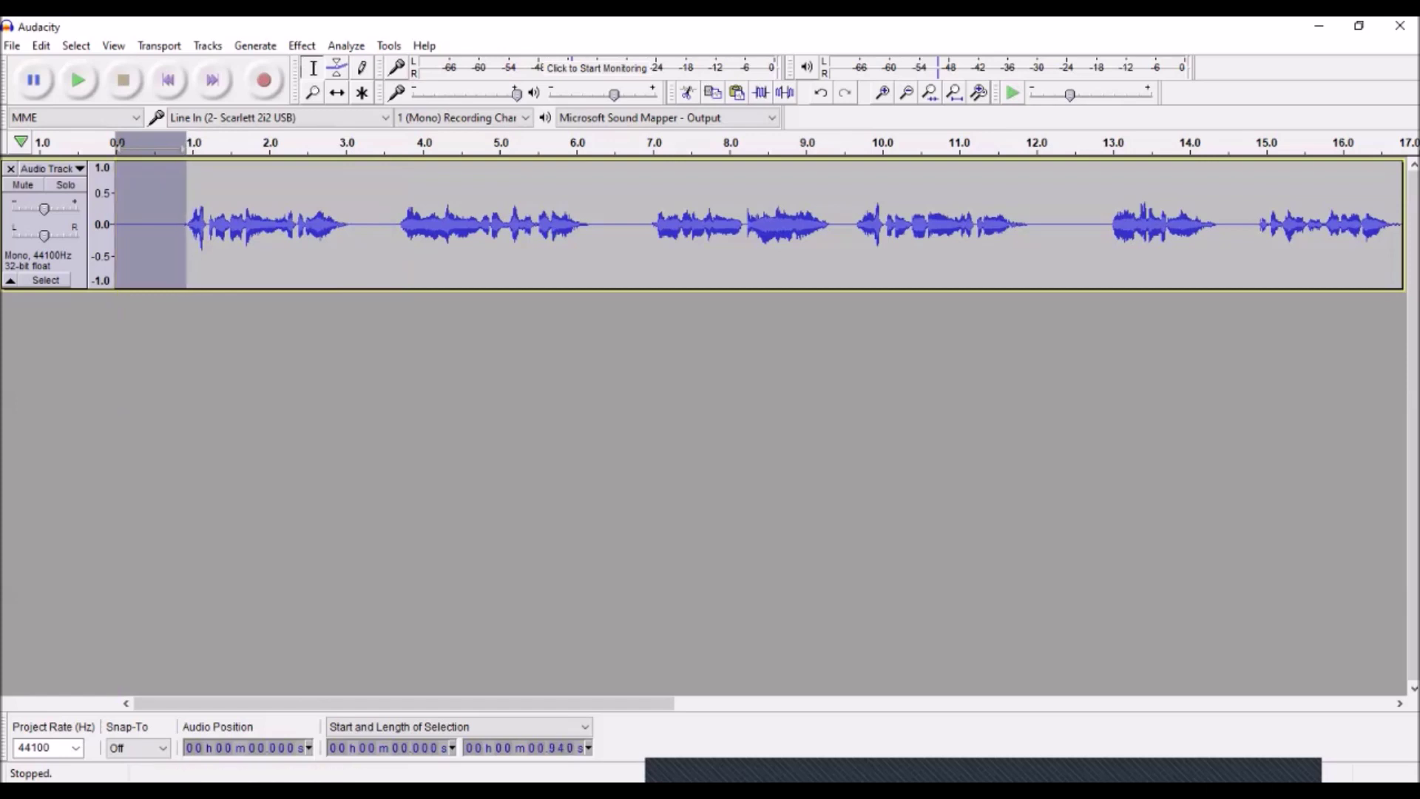
{"action": "key", "text": "ctrl+r"}
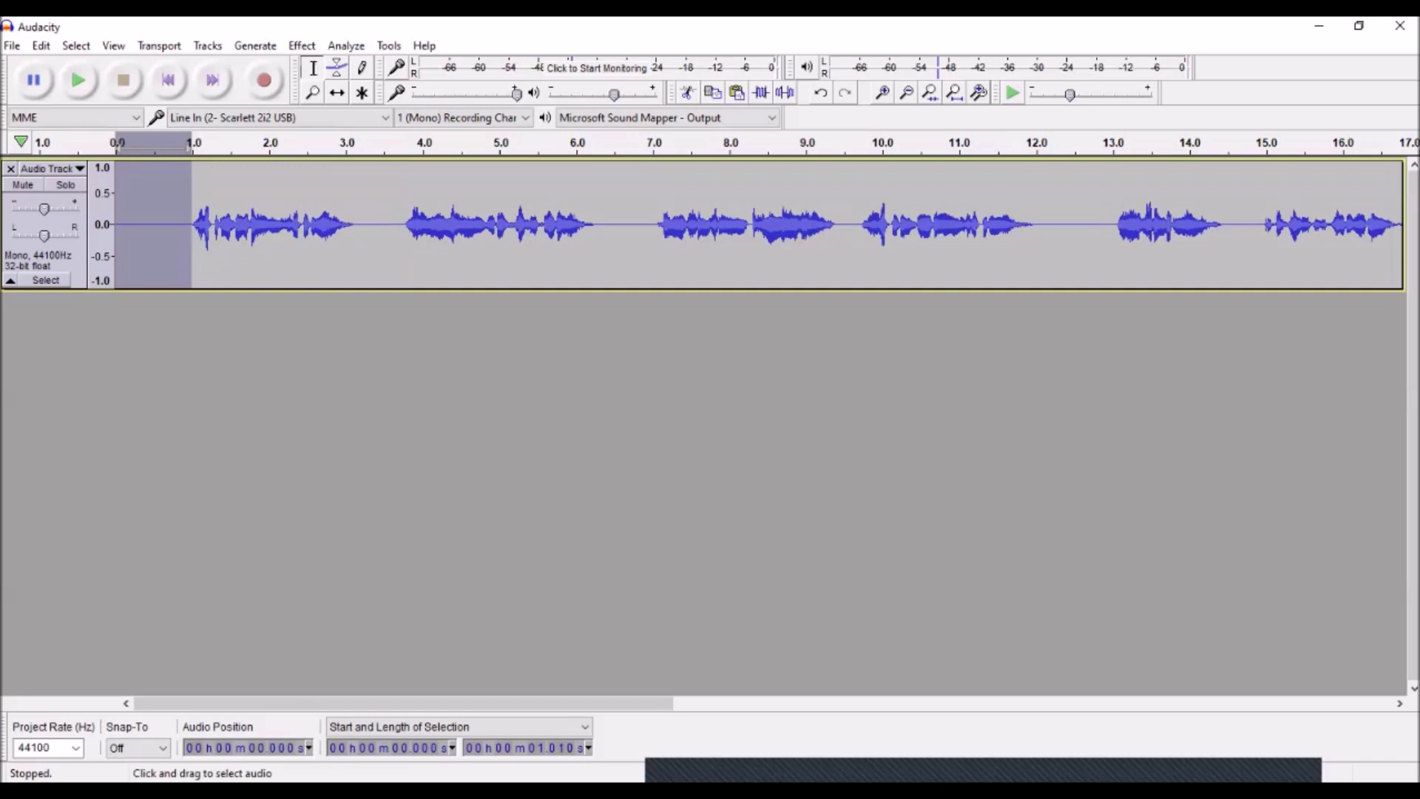
{"action": "left_click", "coordinate": [140, 142]}
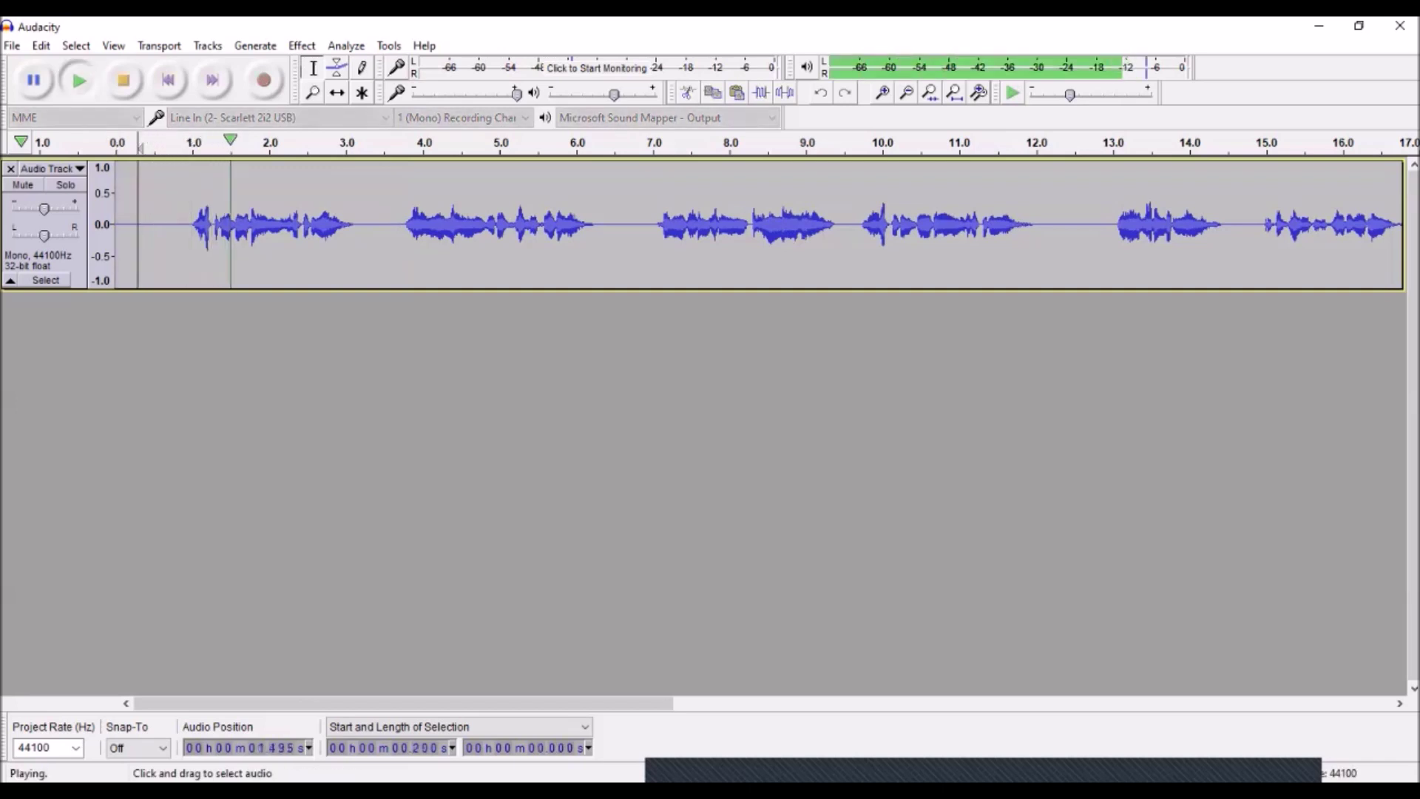
{"action": "key", "text": "space"}
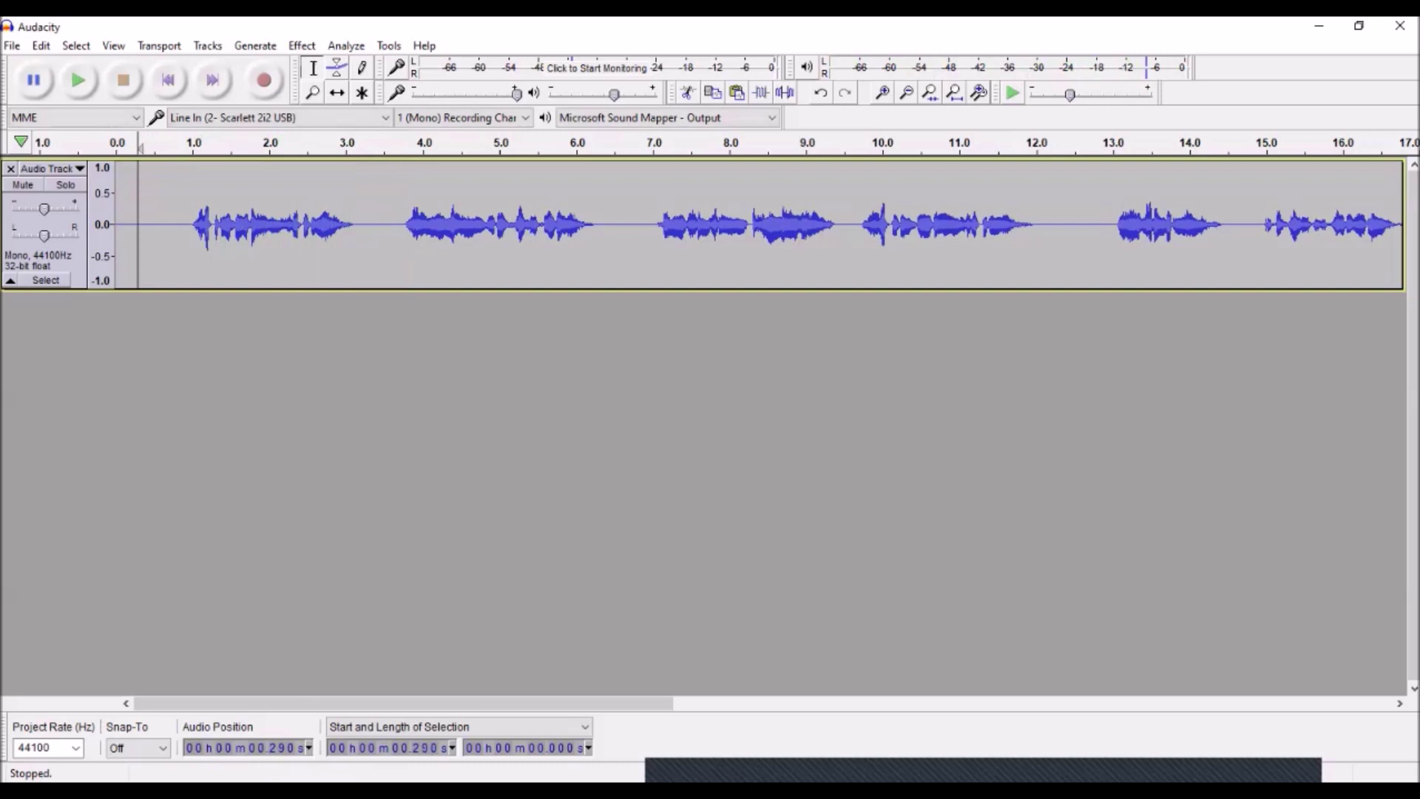
{"action": "key", "text": "space"}
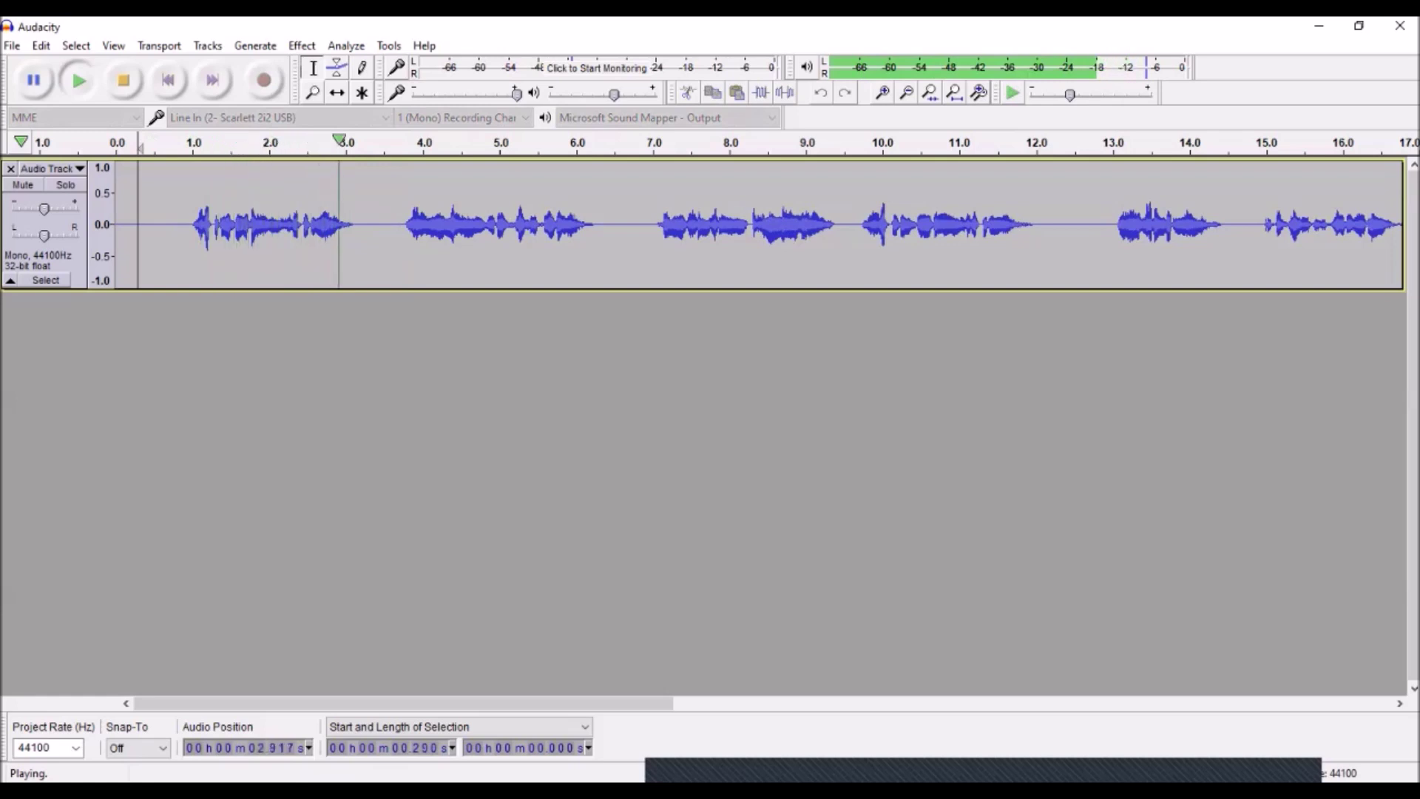
{"action": "key", "text": "space"}
{"action": "key", "text": "space"}
{"action": "key", "text": "space"}
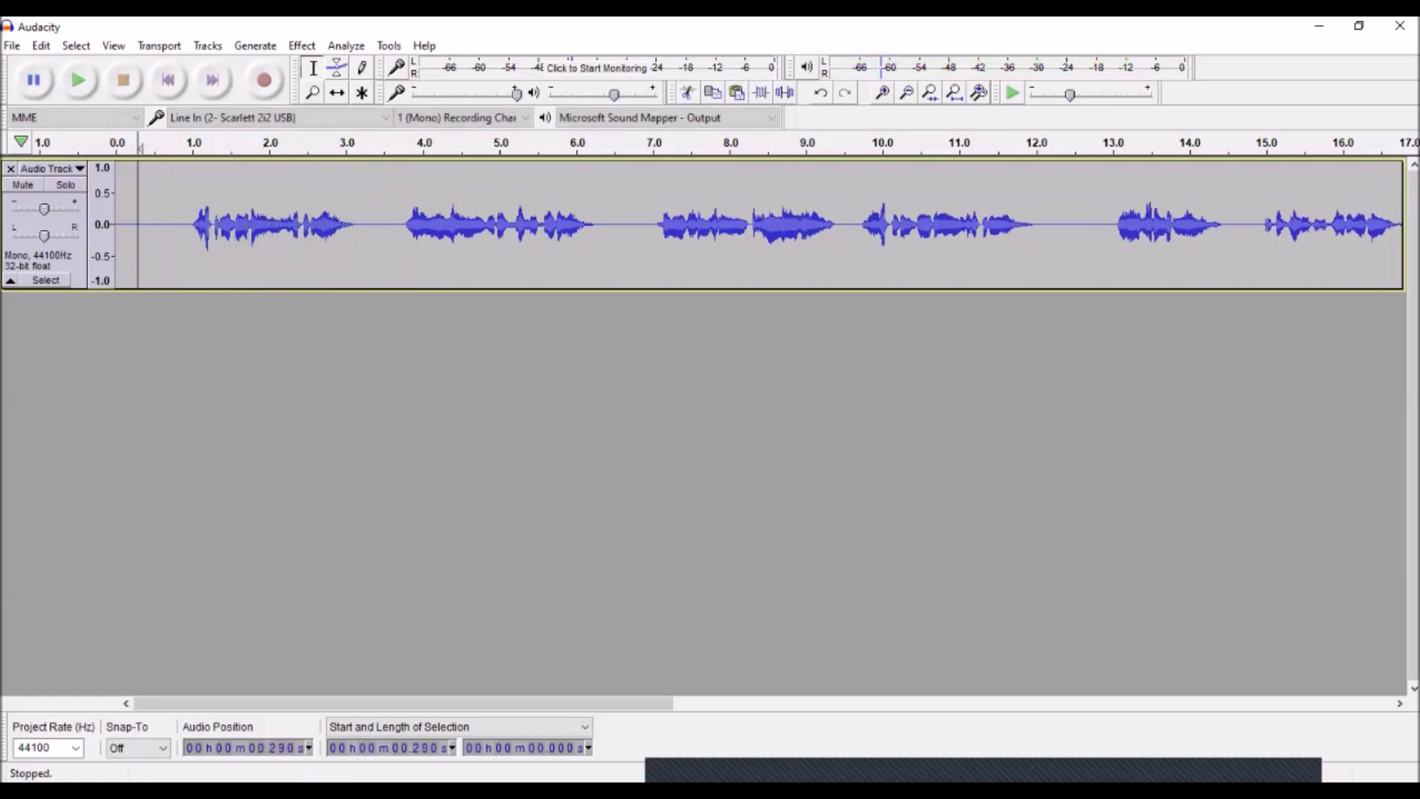